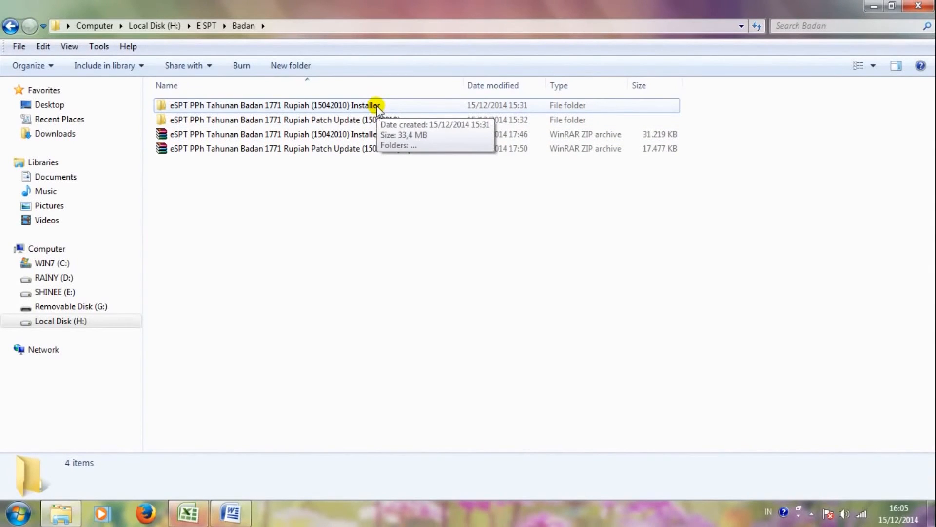
# Step: Open the eSPT Badan 1771 installer folders and launch Setup Badan Rupiah (15042010).exe
pyautogui.doubleClick(377, 107)
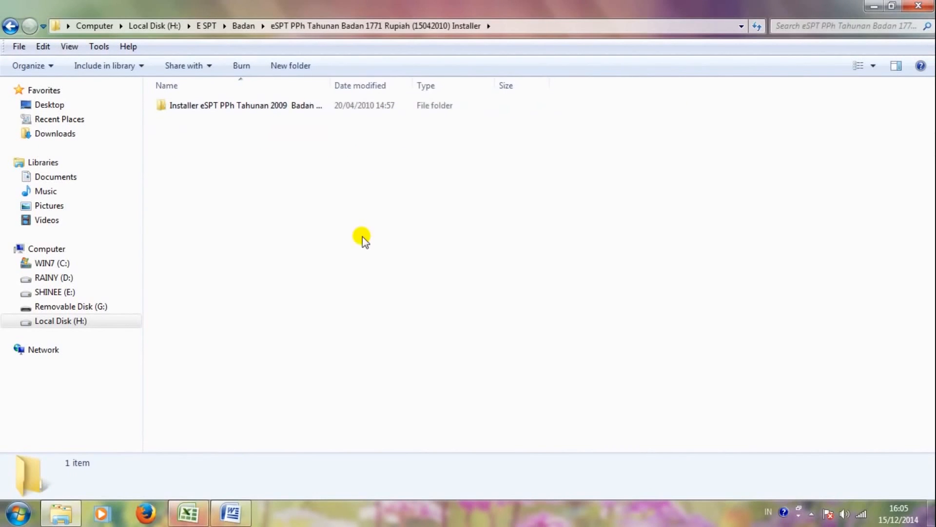
pyautogui.doubleClick(267, 106)
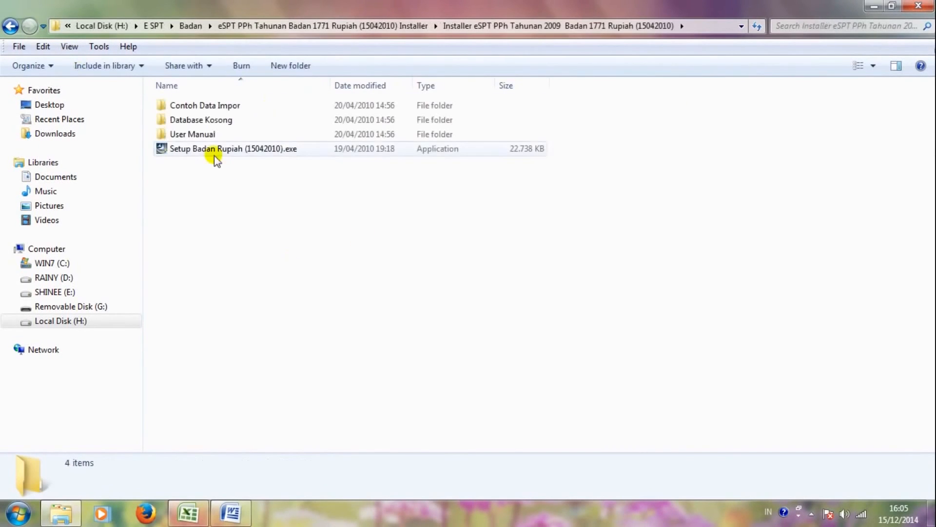
pyautogui.doubleClick(204, 151)
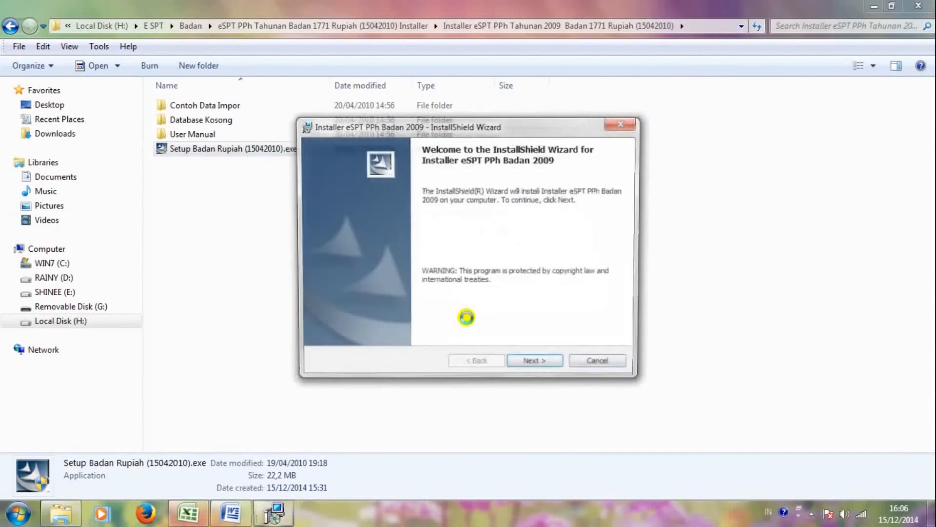
# Step: Install eSPT PPh Badan 2009 to C:\Program Files\DJP\eSPT 1771\ using the default settings
pyautogui.click(514, 365)
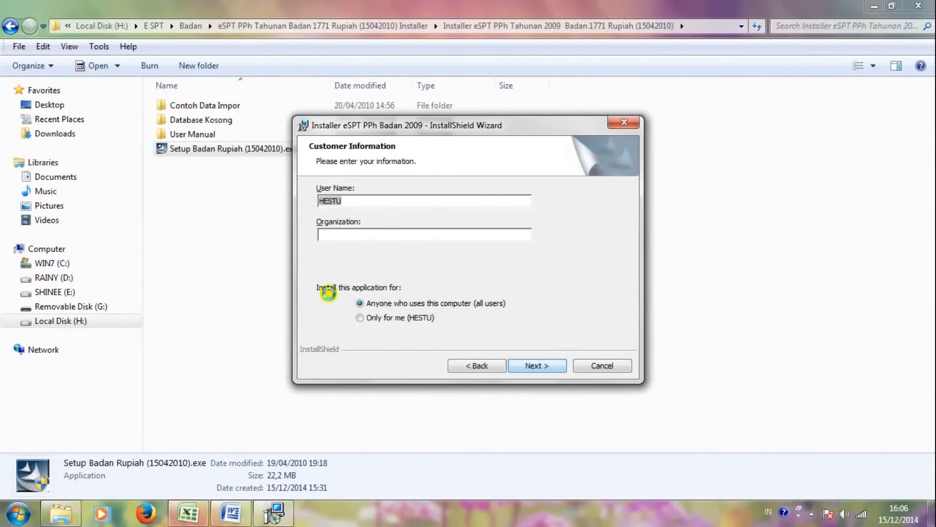
pyautogui.click(534, 365)
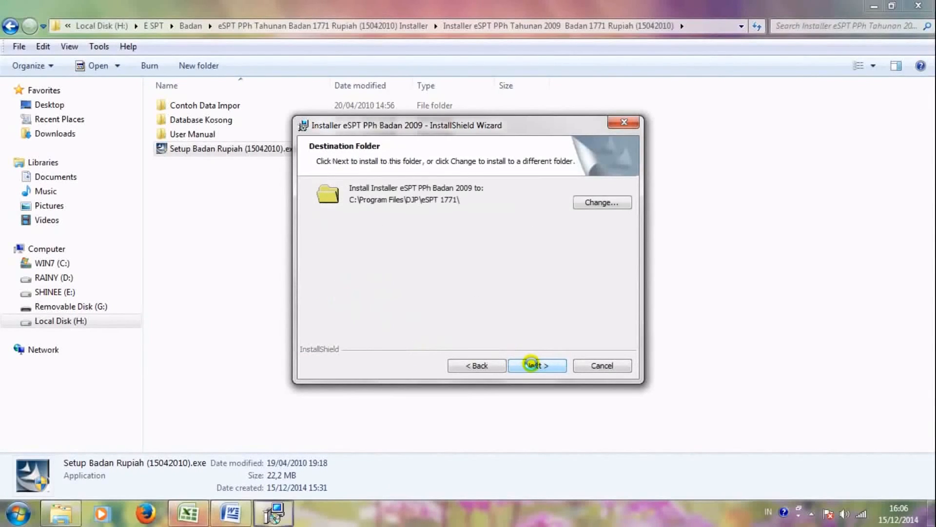
pyautogui.click(530, 365)
pyautogui.click(530, 365)
pyautogui.click(531, 365)
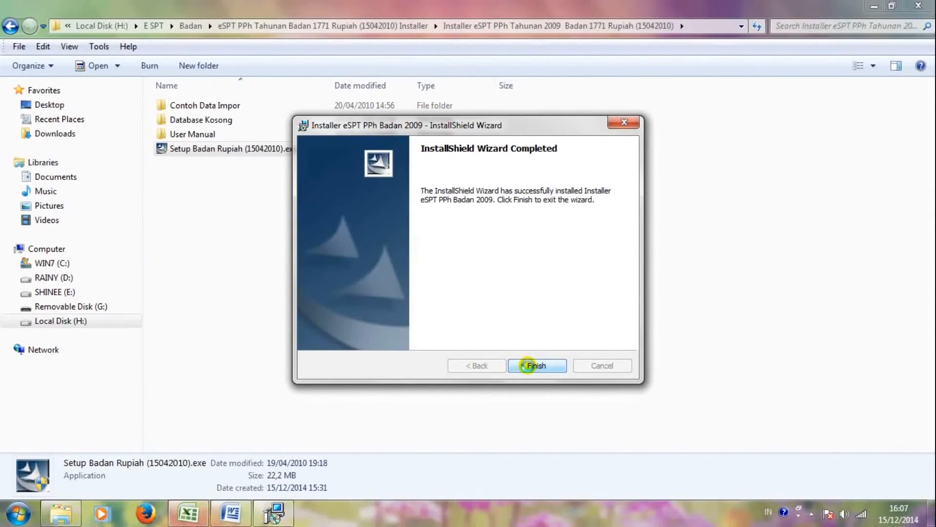
pyautogui.click(527, 365)
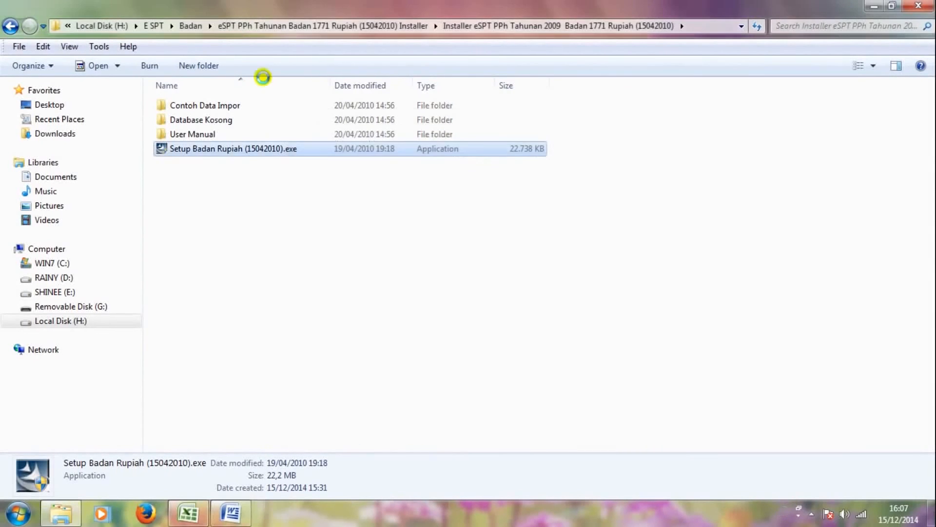
pyautogui.click(10, 26)
# Step: Open the Patch Update (15042010) folder and launch Patchthnrph(15042010).exe
pyautogui.click(10, 26)
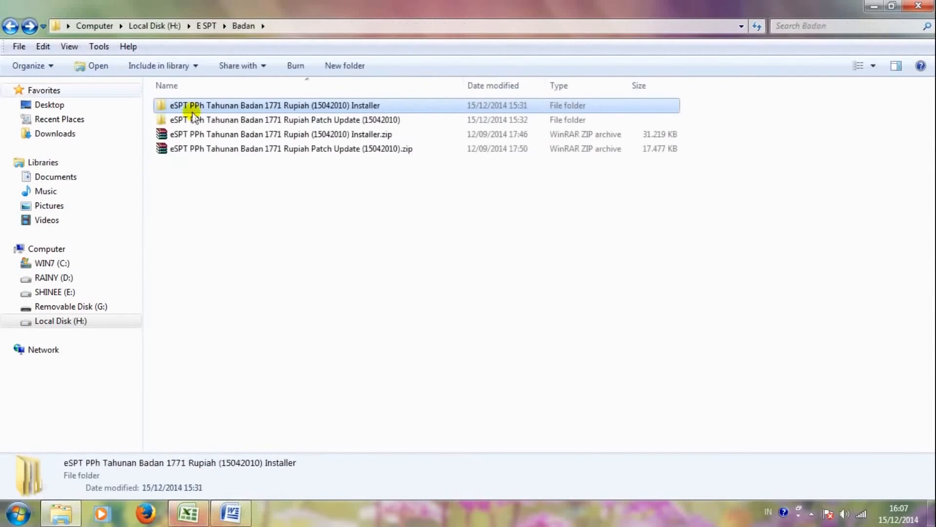
pyautogui.doubleClick(271, 121)
pyautogui.doubleClick(289, 107)
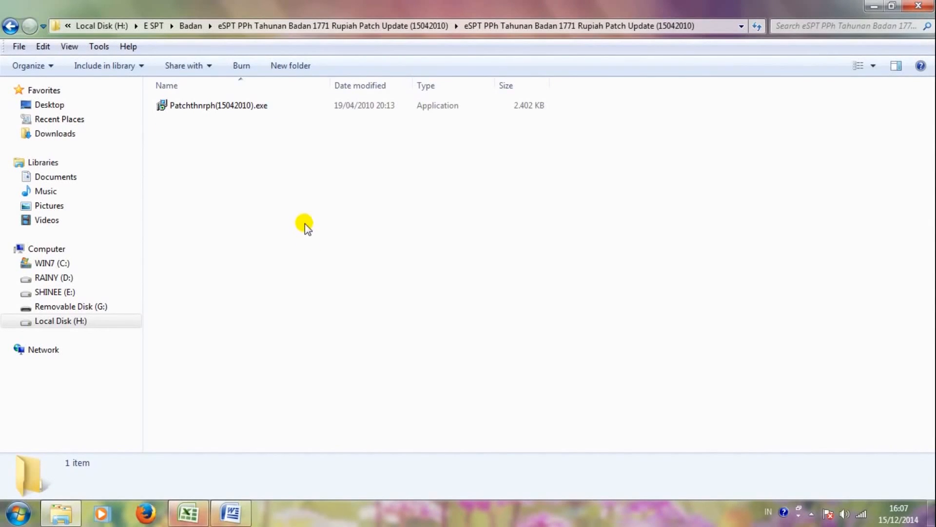
pyautogui.doubleClick(257, 117)
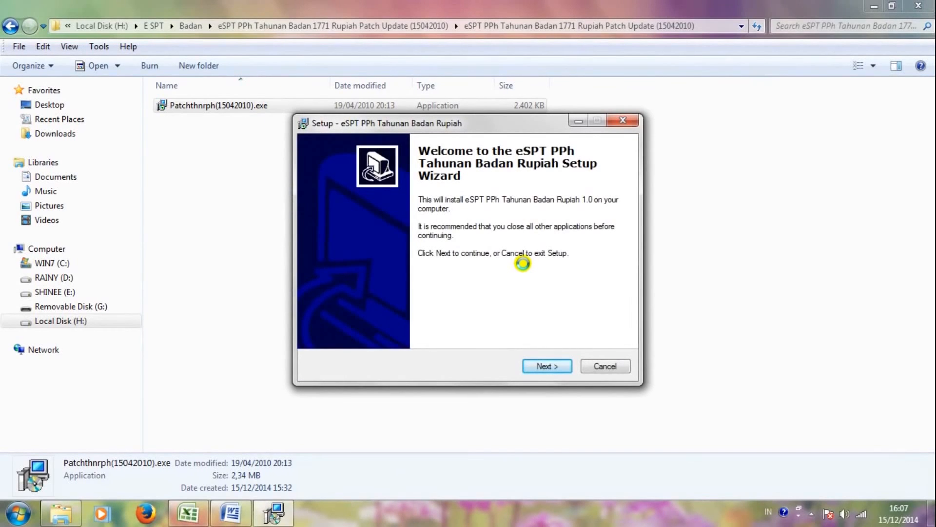
# Step: Install the Rupiah patch into C:\Program Files\DJP\eSPT 1771 with default settings
pyautogui.click(534, 366)
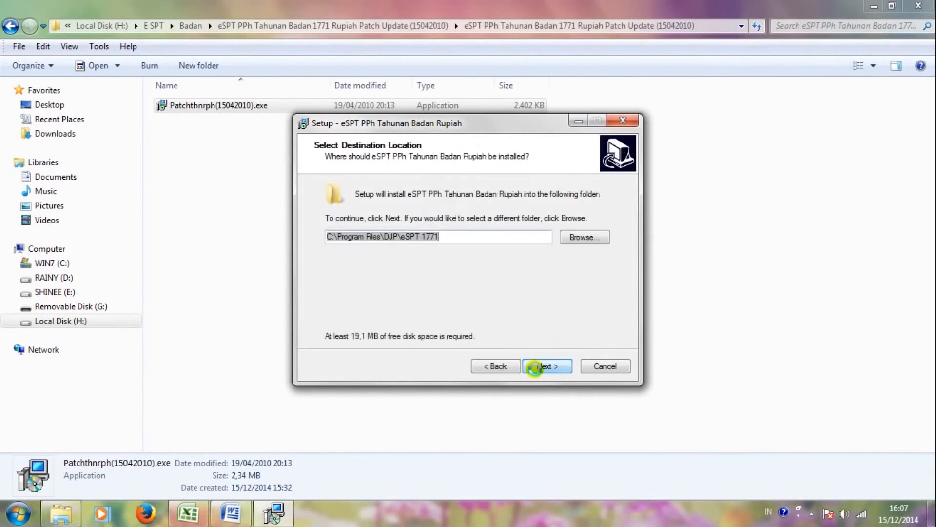
pyautogui.click(535, 367)
pyautogui.click(535, 367)
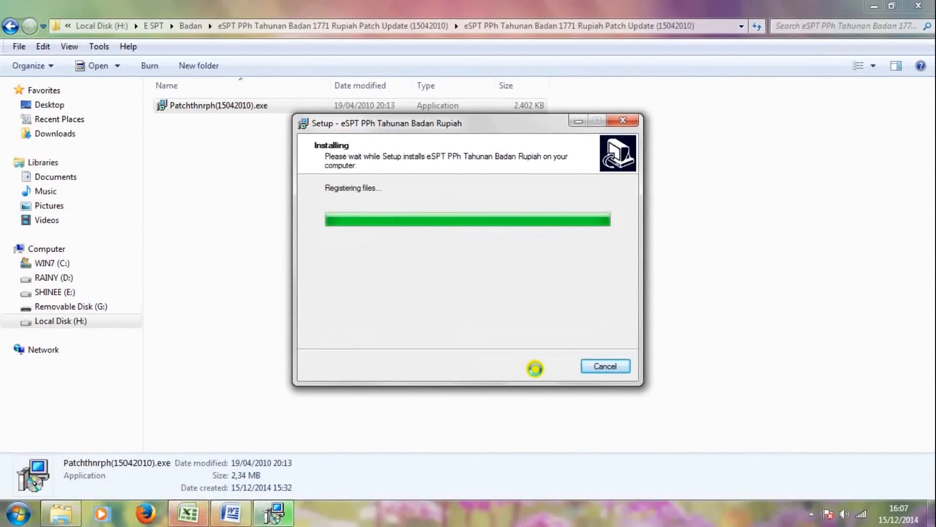
pyautogui.click(535, 368)
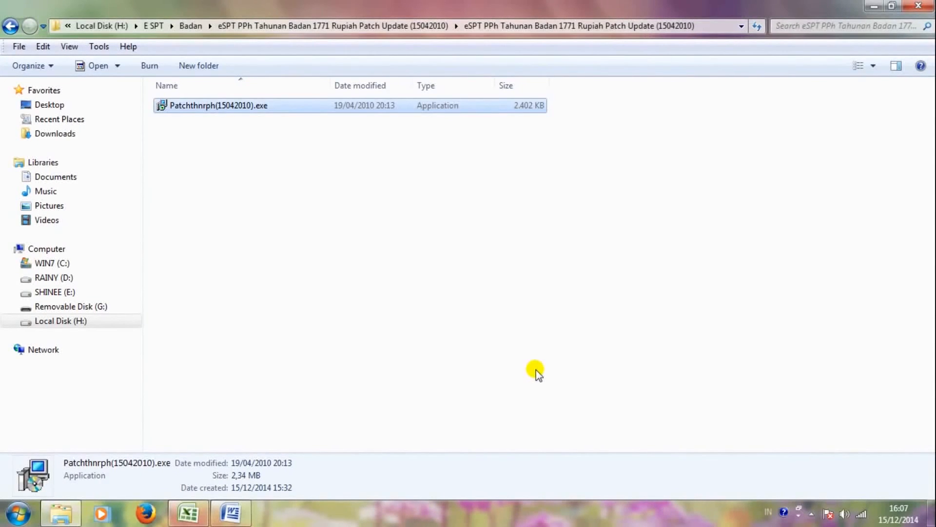
# Step: Browse to the C:\Program Files\DJP\eSPT 1771\Database folder
pyautogui.click(11, 26)
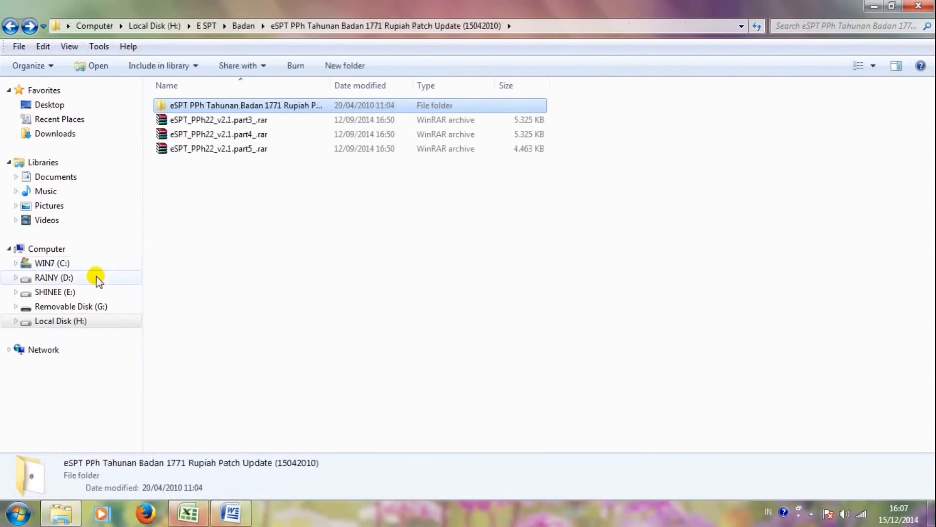
pyautogui.click(65, 264)
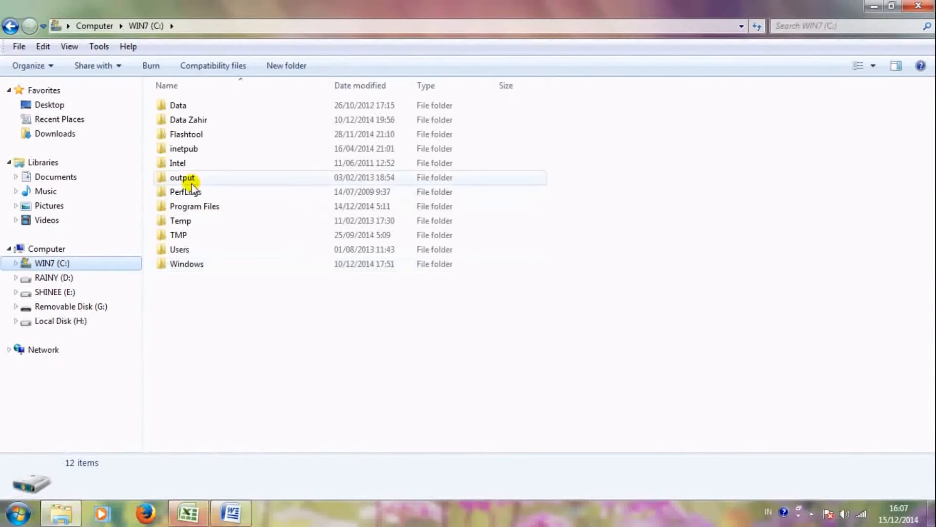
pyautogui.doubleClick(197, 207)
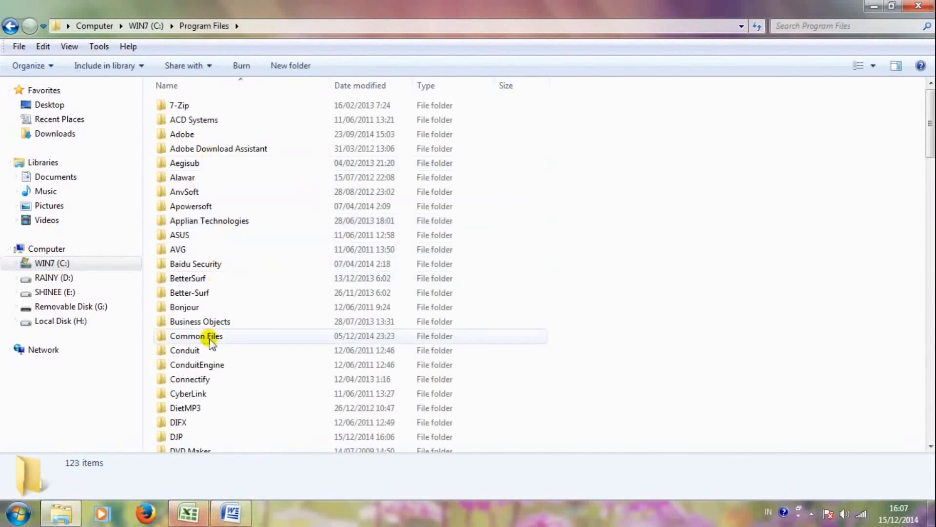
pyautogui.click(208, 332)
pyautogui.scroll(-1, 208, 335)
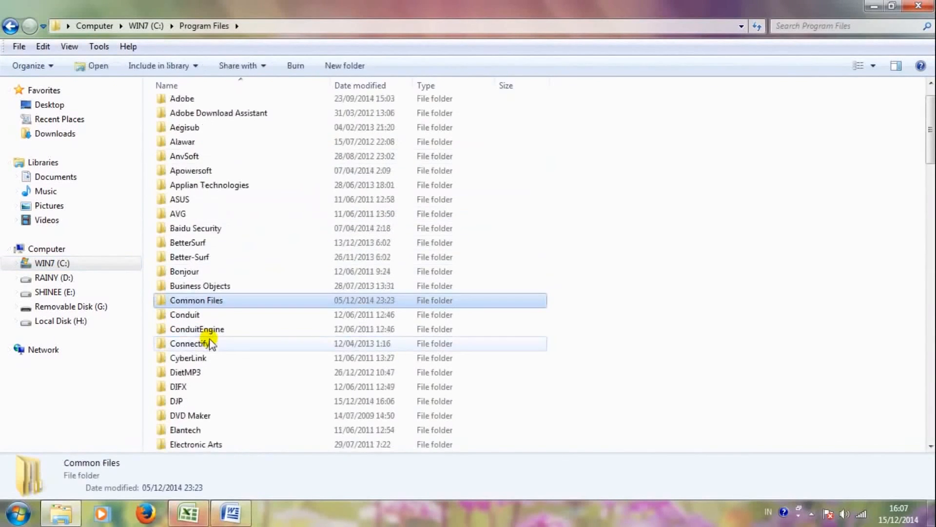
pyautogui.doubleClick(182, 401)
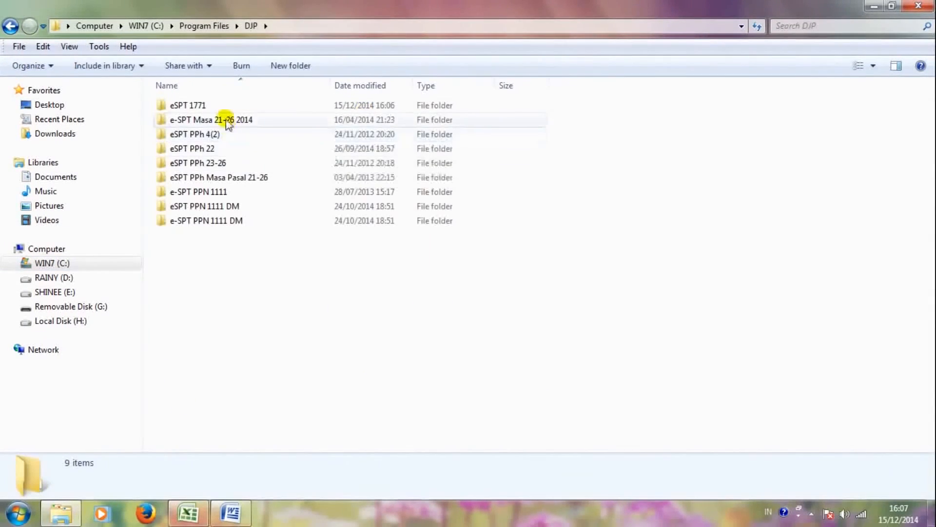
pyautogui.doubleClick(210, 108)
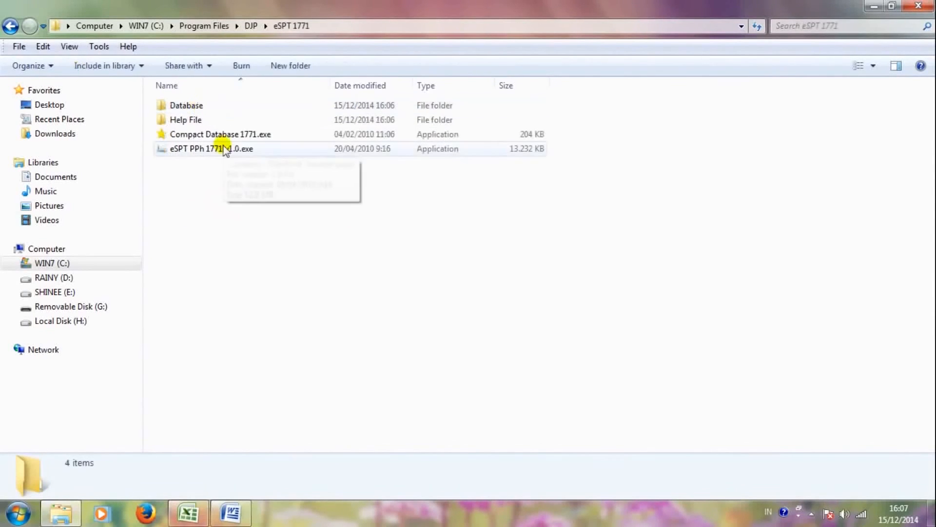
pyautogui.doubleClick(211, 108)
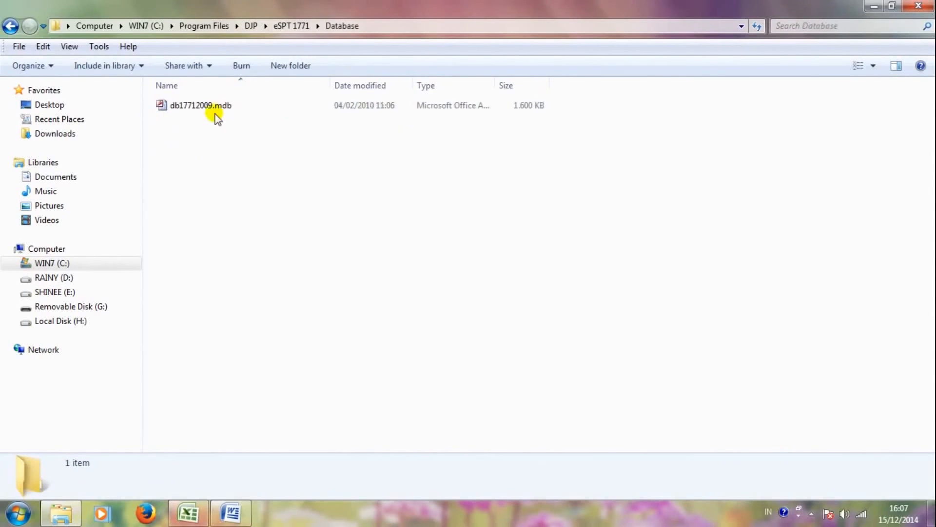
# Step: Copy db17712009.mdb and show the contents of drive D:
pyautogui.click(212, 109)
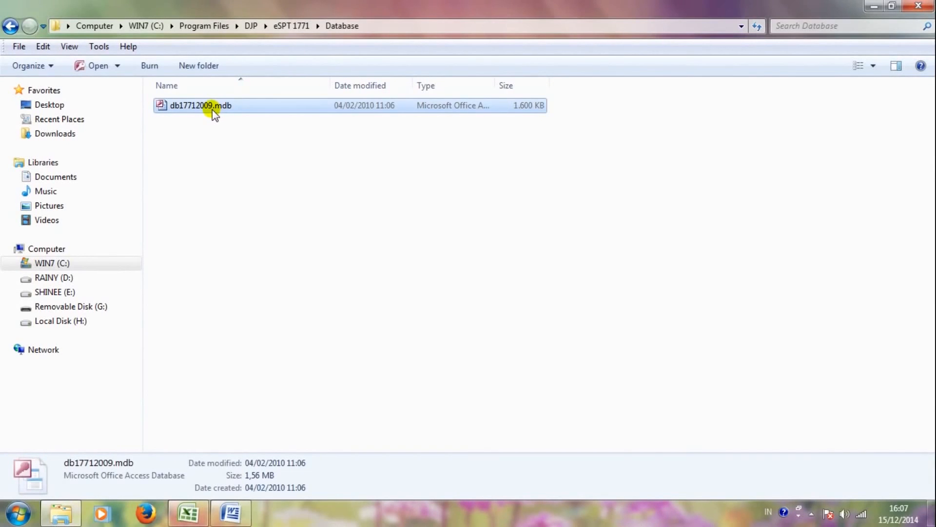
pyautogui.rightClick(212, 109)
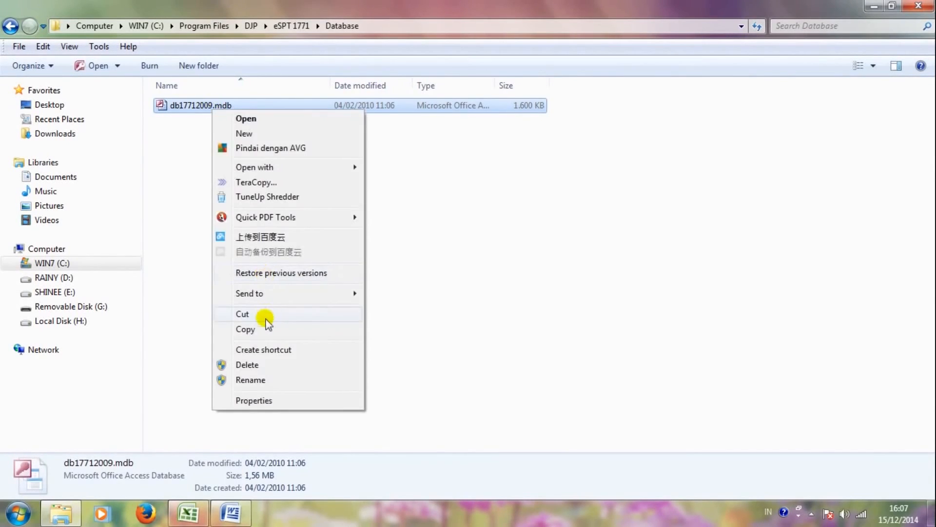
pyautogui.click(266, 330)
pyautogui.click(59, 277)
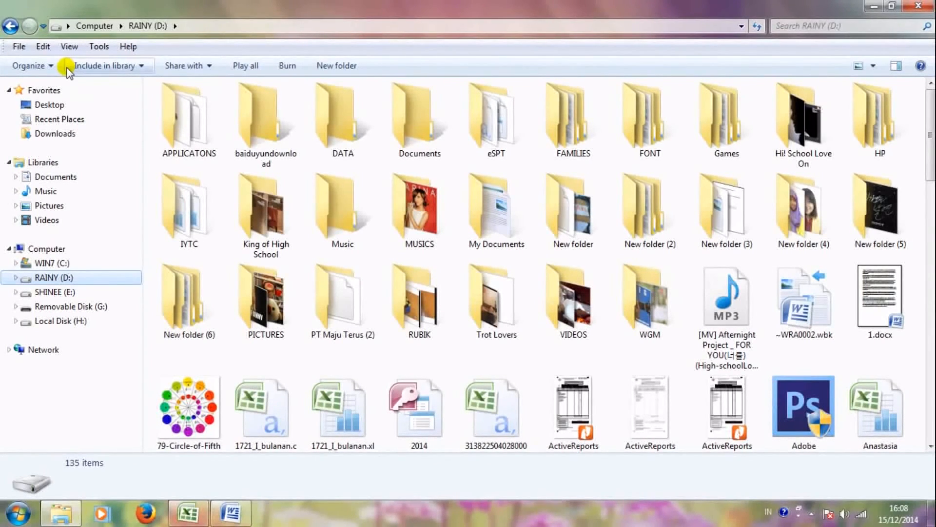
# Step: Create a new folder named Aginta on drive D: and open it
pyautogui.click(343, 61)
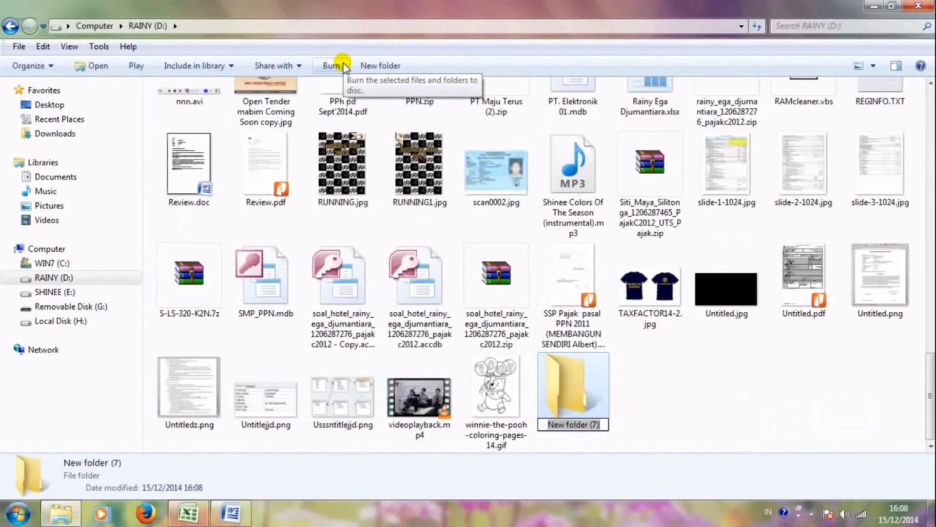
pyautogui.write('Aginta')
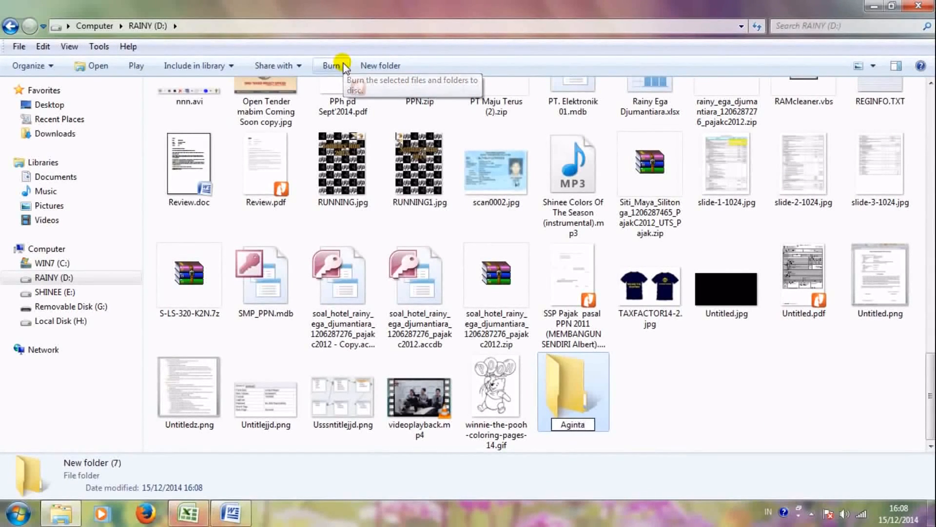
pyautogui.press('Return')
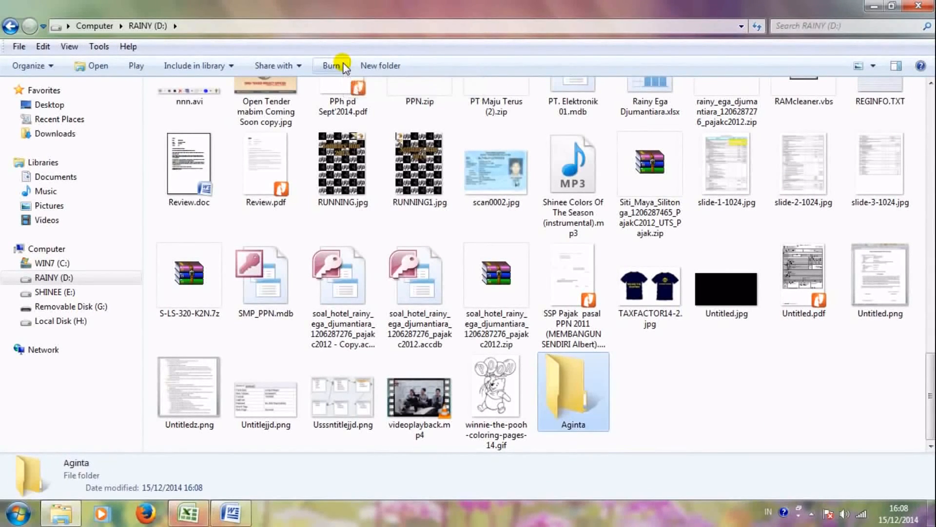
pyautogui.press('Return')
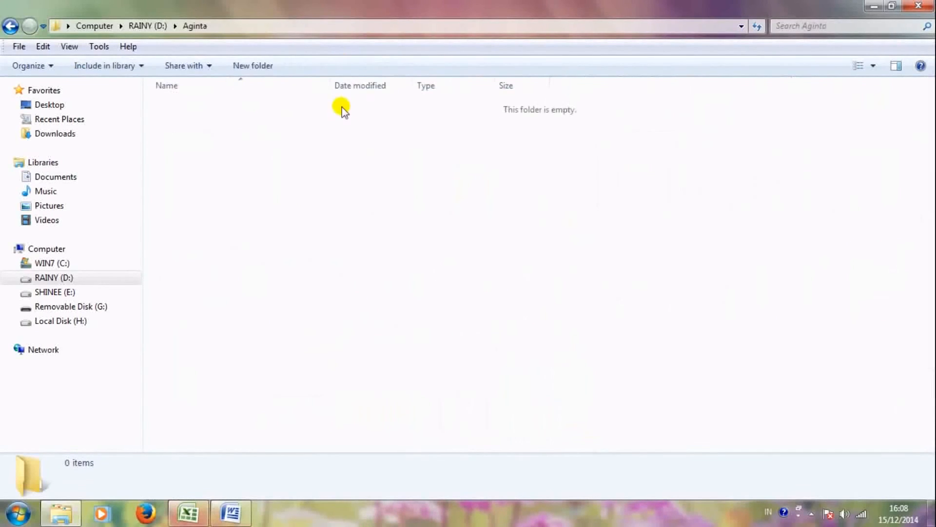
# Step: Paste db17712009.mdb into Aginta with TeraCopy and minimize Explorer
pyautogui.hotkey('ctrl', 'v')
pyautogui.click(334, 208)
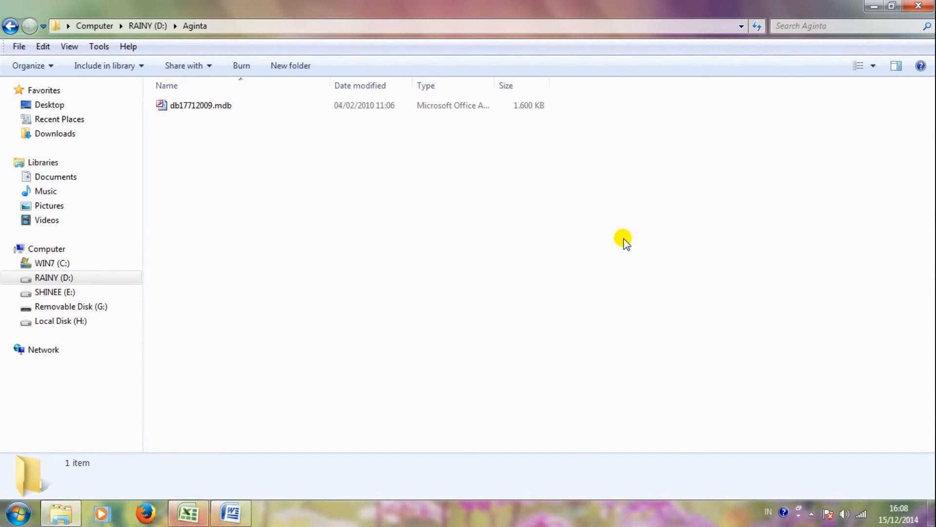
pyautogui.click(874, 6)
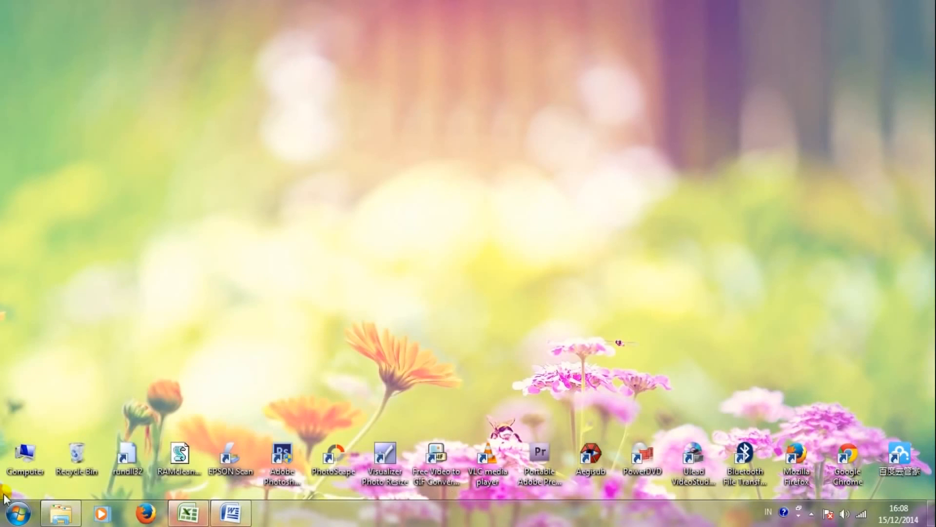
# Step: Launch the ODBC Data Source Administrator by searching for ODBC
pyautogui.click(18, 517)
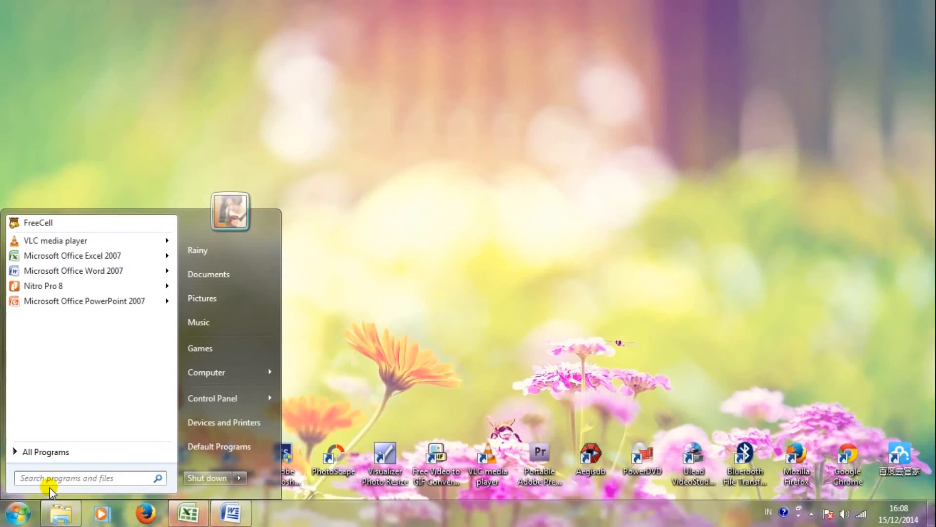
pyautogui.write('ODBC')
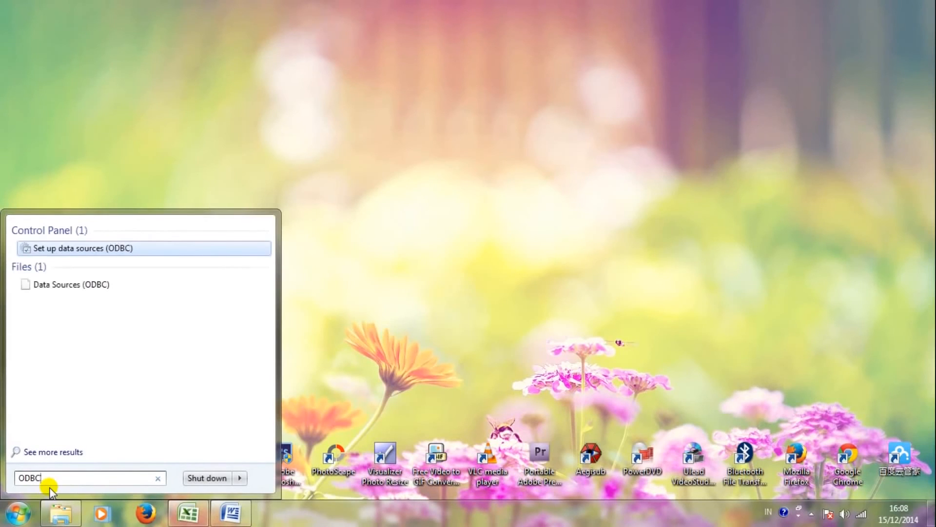
pyautogui.press('Return')
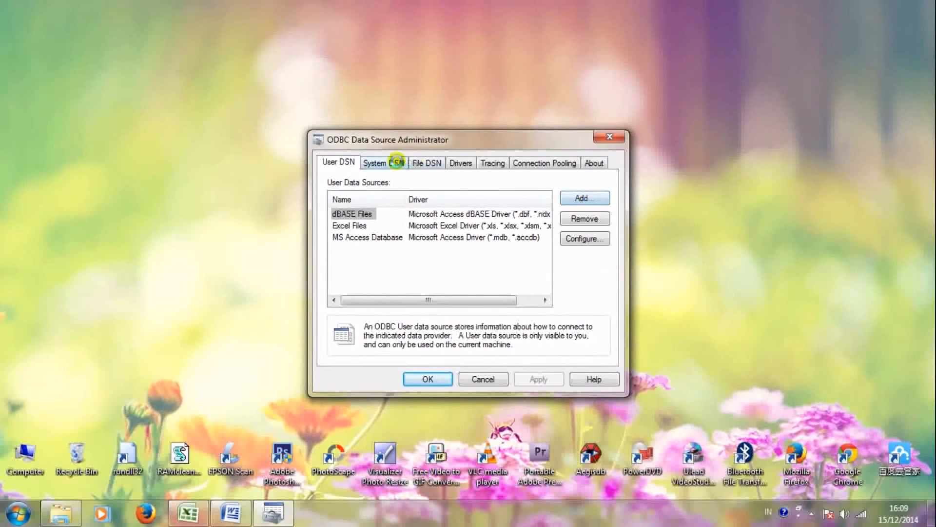
# Step: Add a new System DSN using the Microsoft Access Driver (*.mdb)
pyautogui.click(397, 162)
pyautogui.moveTo(535, 216); pyautogui.dragTo(533, 247)
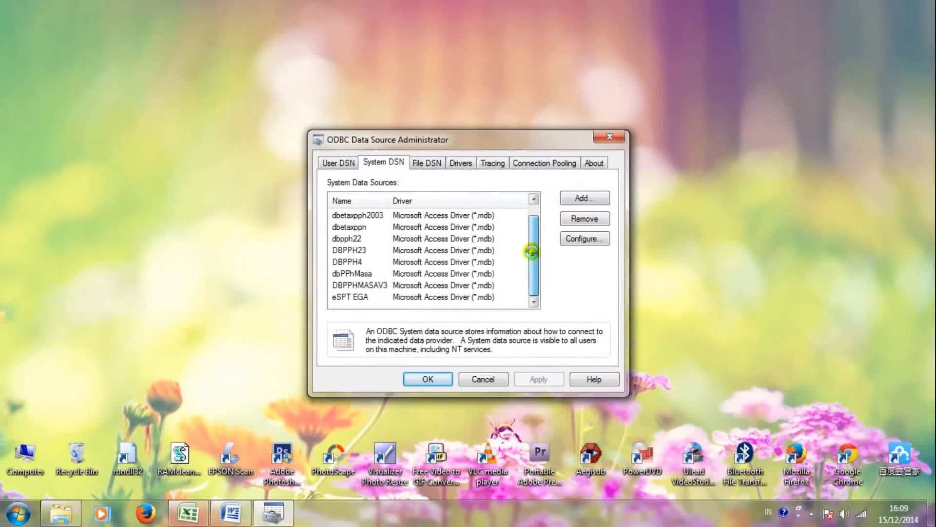
pyautogui.click(582, 198)
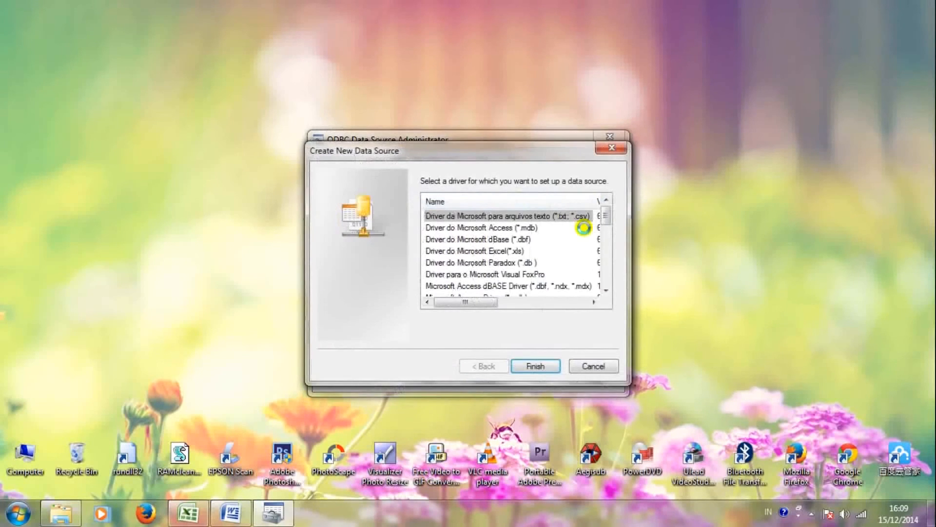
pyautogui.moveTo(605, 215); pyautogui.dragTo(606, 222)
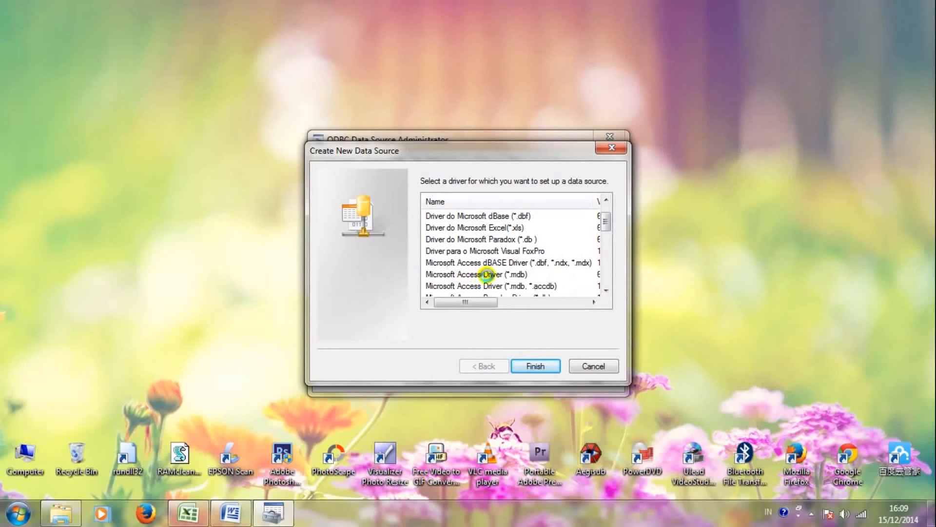
pyautogui.doubleClick(518, 275)
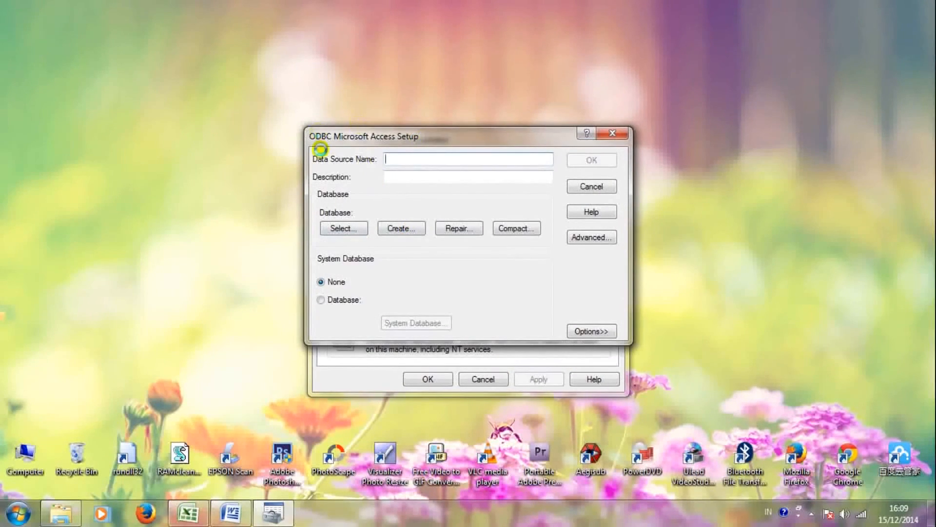
# Step: Point the new data source at D:\Aginta\db17712009.mdb
pyautogui.click(344, 228)
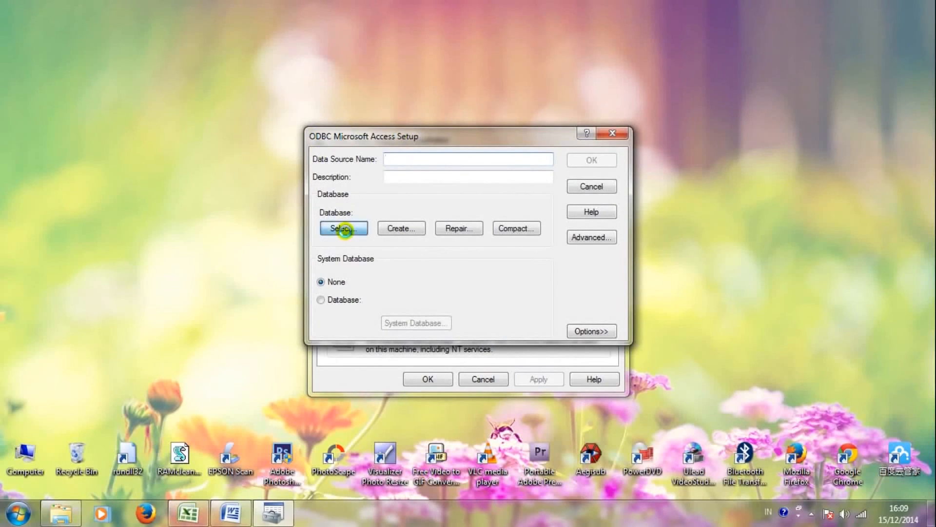
pyautogui.click(534, 310)
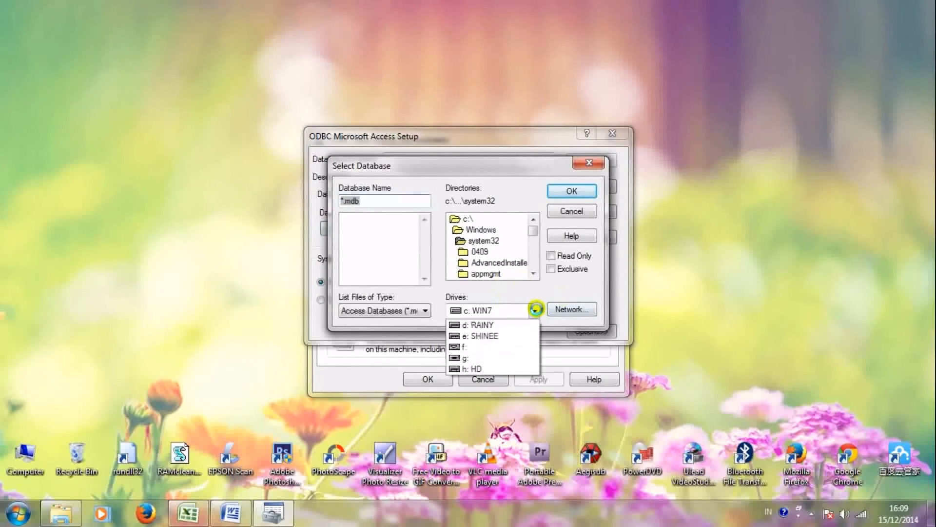
pyautogui.click(481, 336)
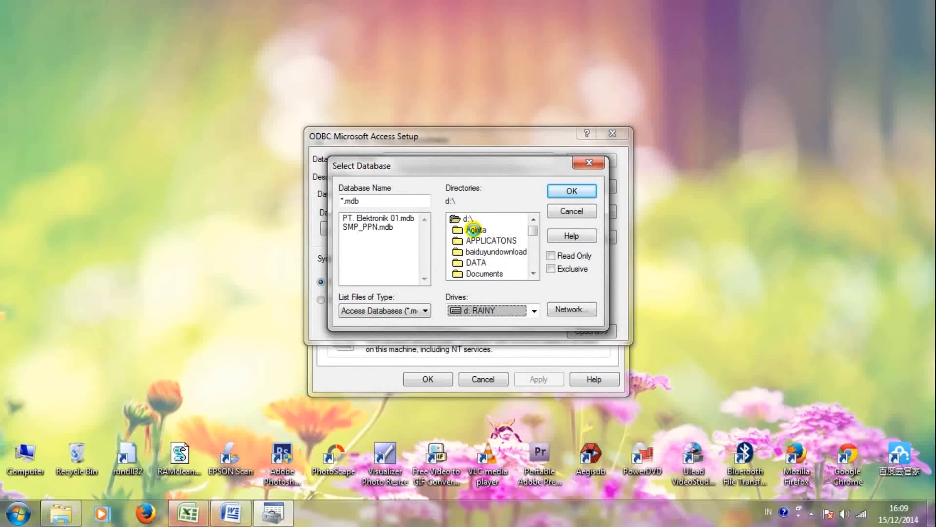
pyautogui.doubleClick(474, 229)
pyautogui.click(562, 191)
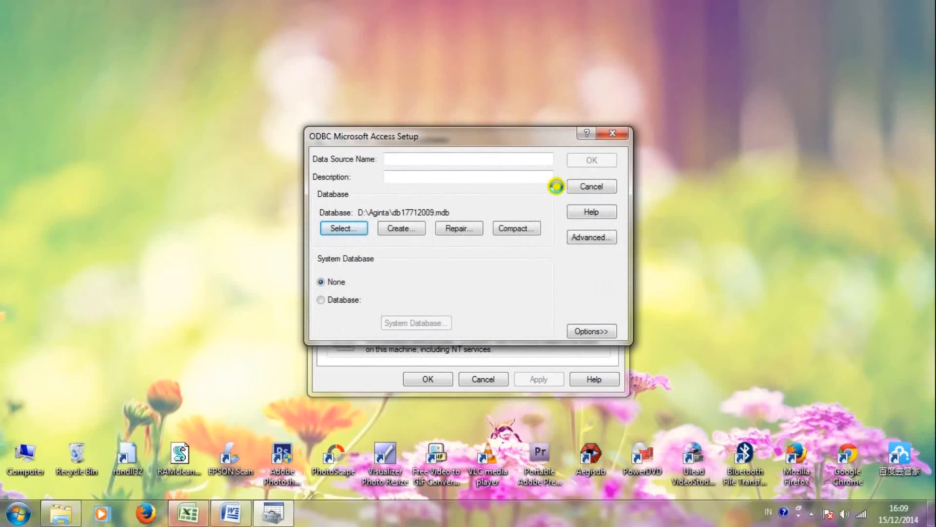
# Step: Name the data source PT. MARITIM PERSADA MULIA and save it, closing the ODBC dialogs
pyautogui.click(475, 156)
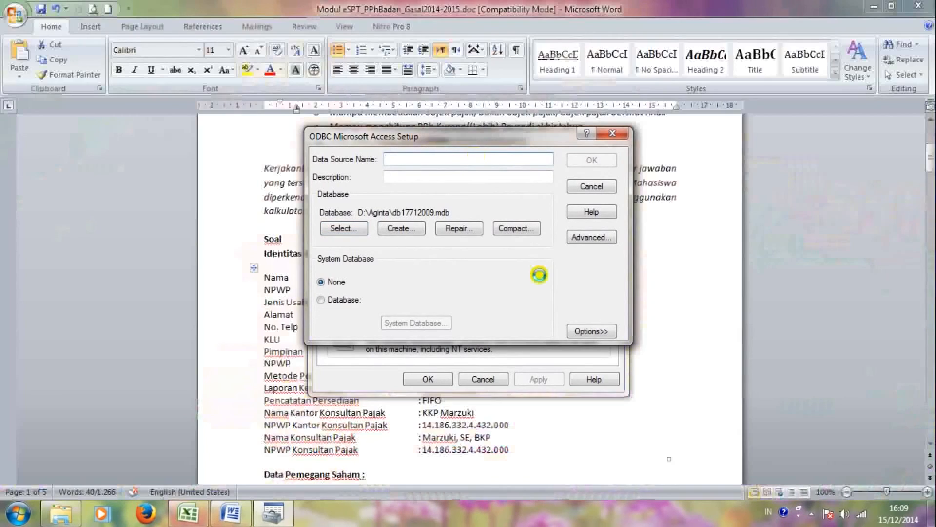
pyautogui.write('PT. MAR')
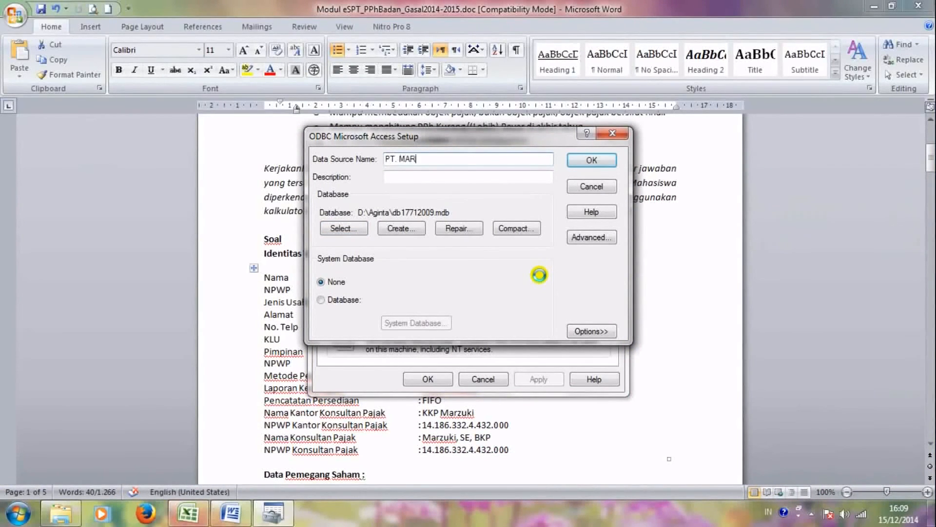
pyautogui.write('ITIM PERSADA MULIA')
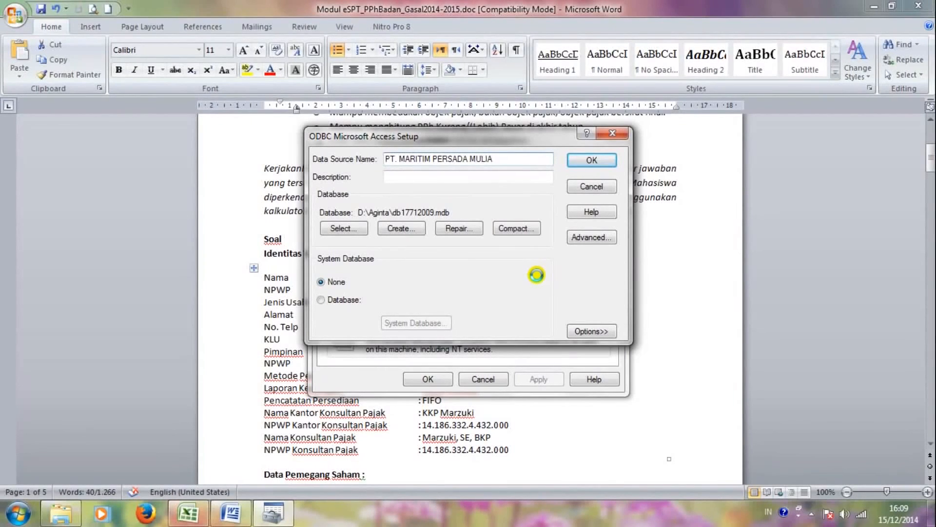
pyautogui.click(596, 160)
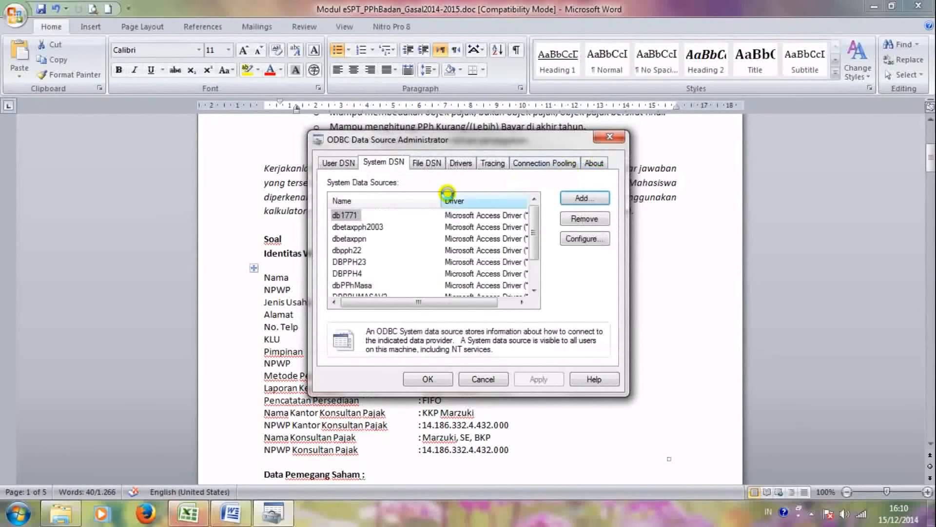
pyautogui.click(428, 378)
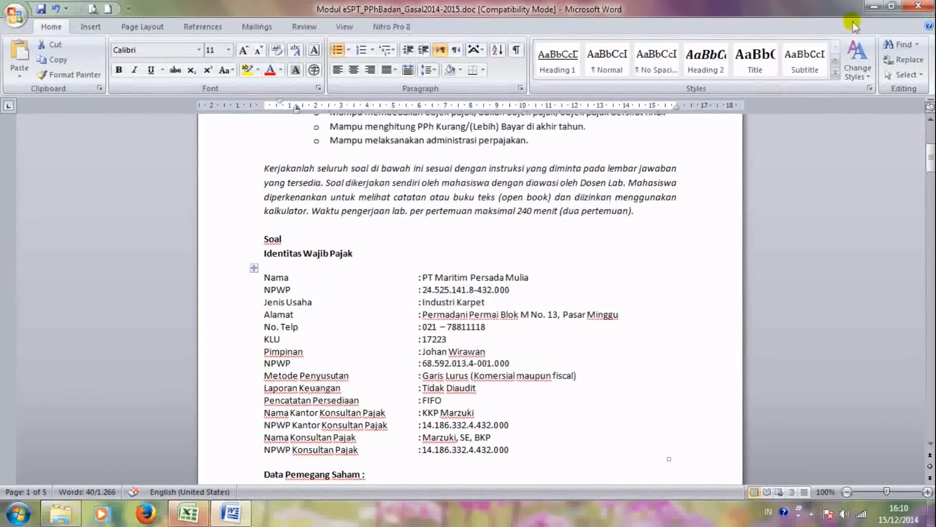
pyautogui.click(874, 6)
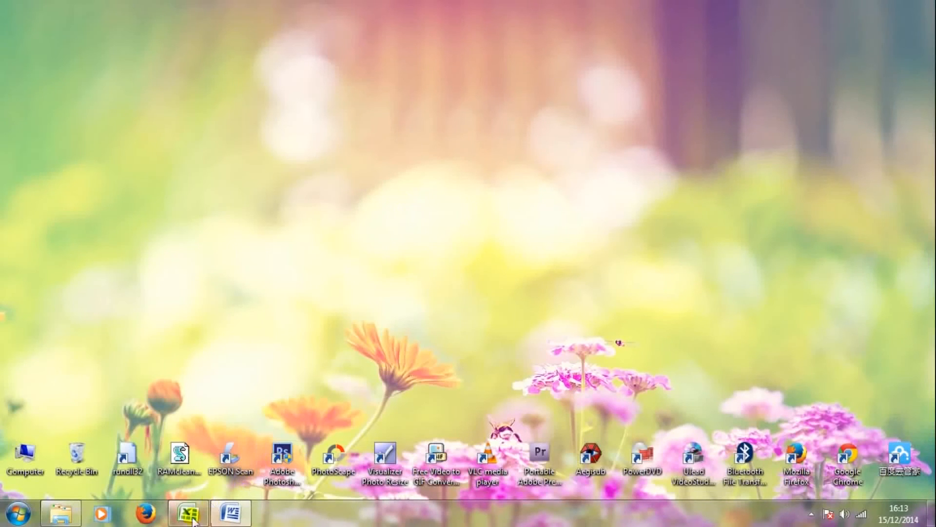
# Step: Restore koreksi 2.xlsx, review Kompensasi Kerugian and Rekonsiliasi Fiskal, then return to Penyusutan
pyautogui.click(190, 515)
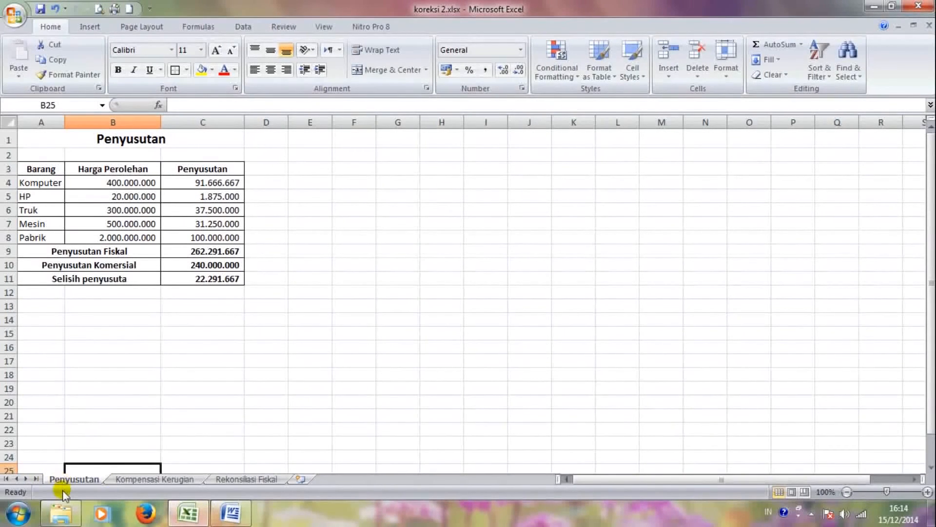
pyautogui.click(132, 477)
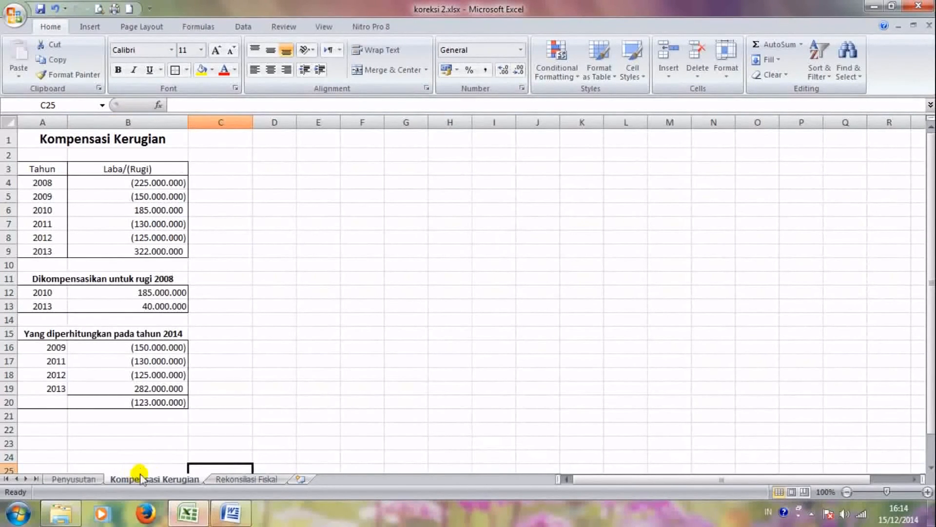
pyautogui.click(233, 479)
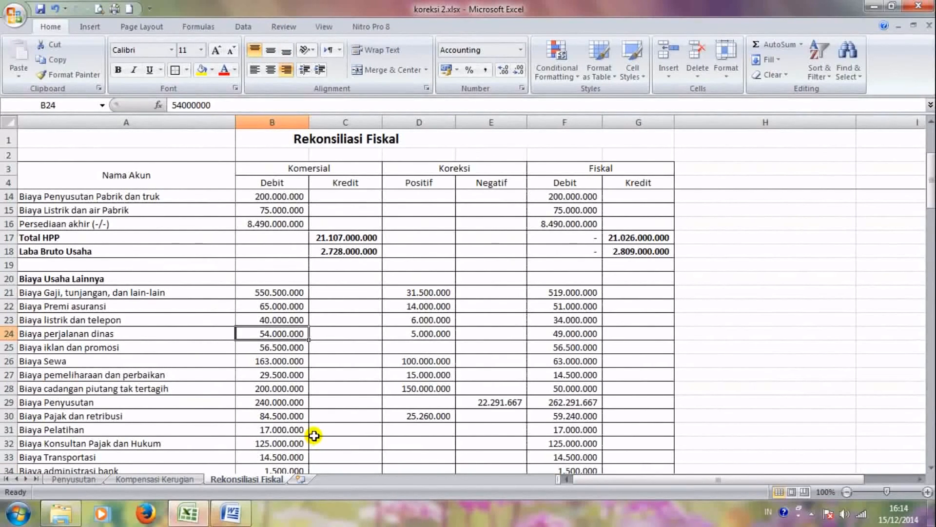
pyautogui.click(98, 478)
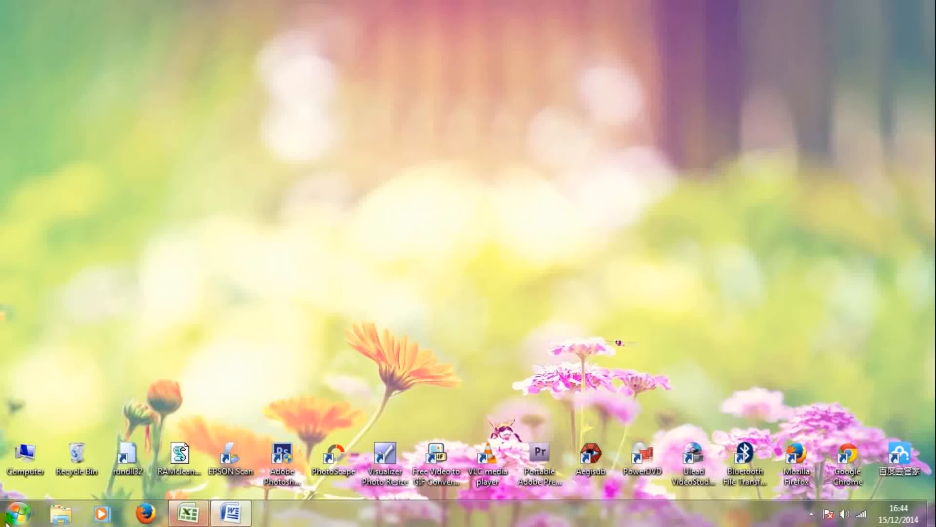
# Step: Launch eSPT PPh Tahunan Badan Rupiah and connect to the PT. MARITIM PERSADA MULIA data source
pyautogui.click(18, 513)
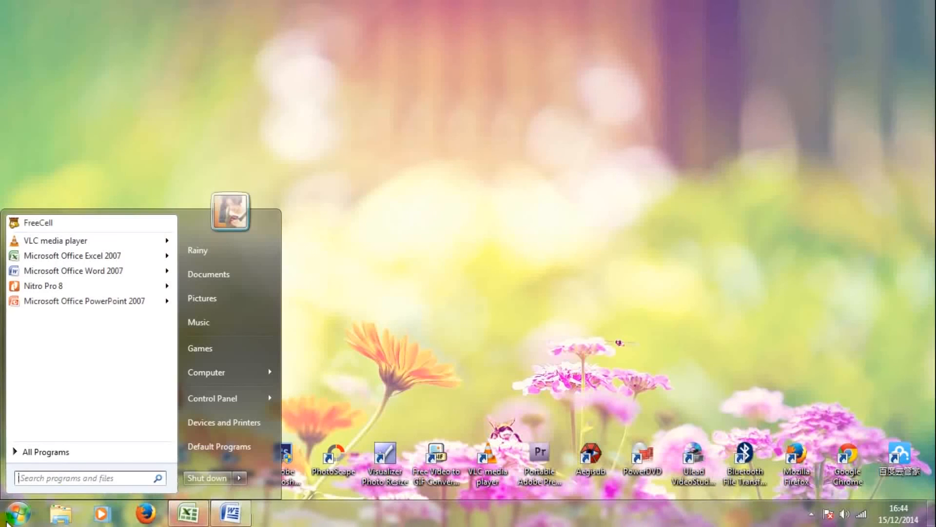
pyautogui.click(67, 457)
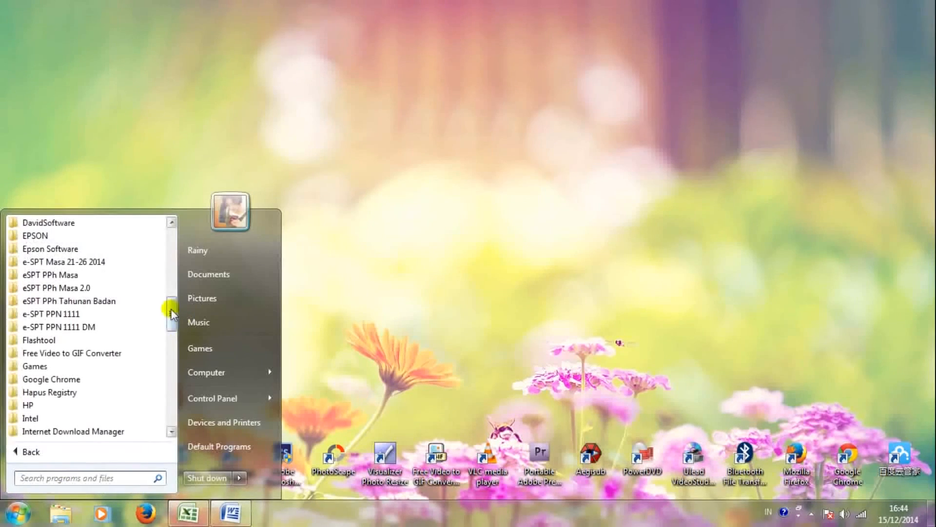
pyautogui.scroll(-1, 171, 315)
pyautogui.click(109, 262)
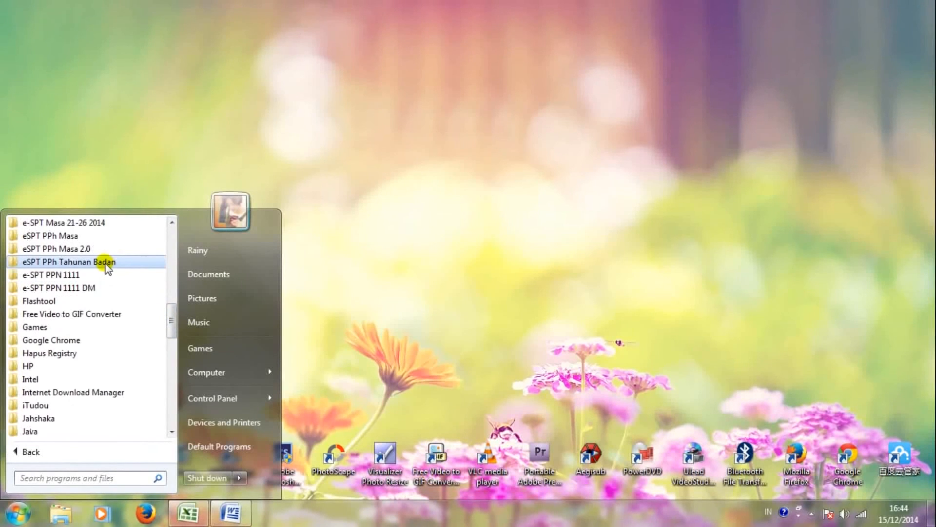
pyautogui.click(93, 275)
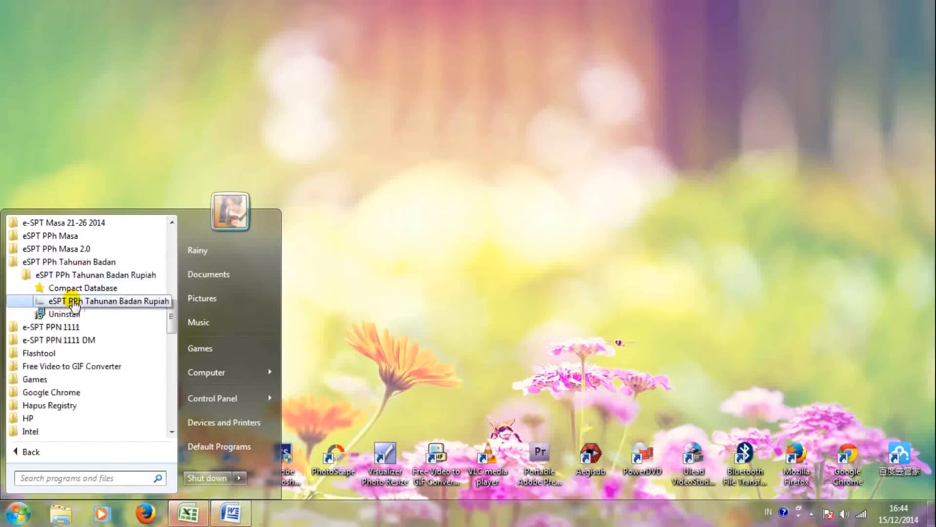
pyautogui.click(72, 299)
pyautogui.click(495, 318)
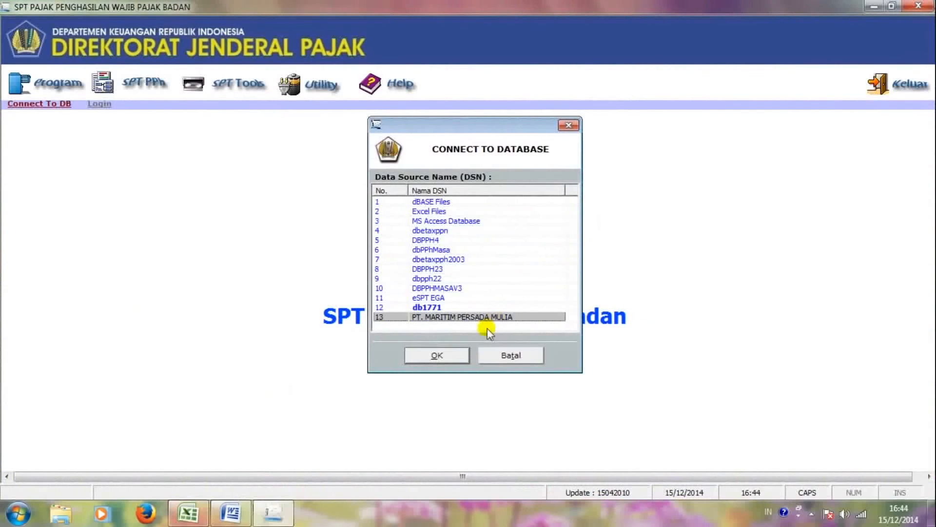
pyautogui.click(434, 358)
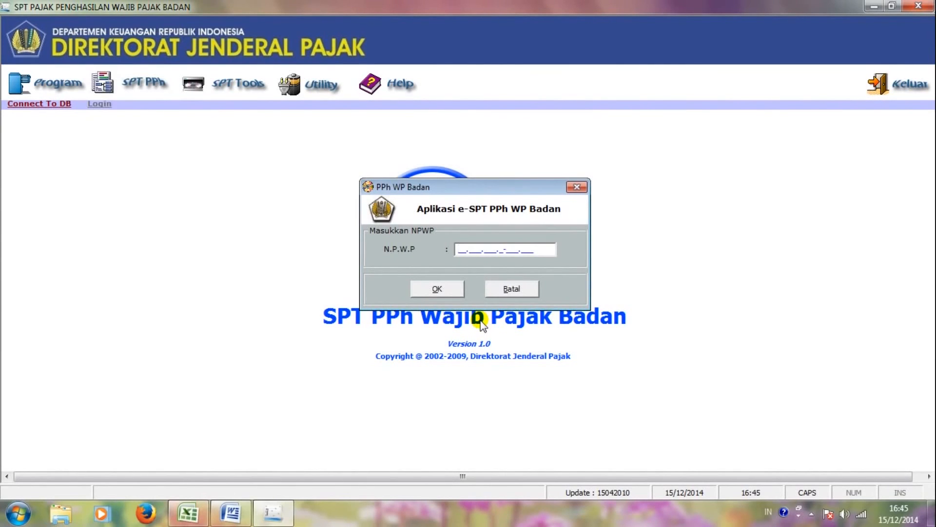
# Step: Log in with the company's NPWP to open the Profil Wajib Pajak form
pyautogui.press('Tab')
pyautogui.press('Return')
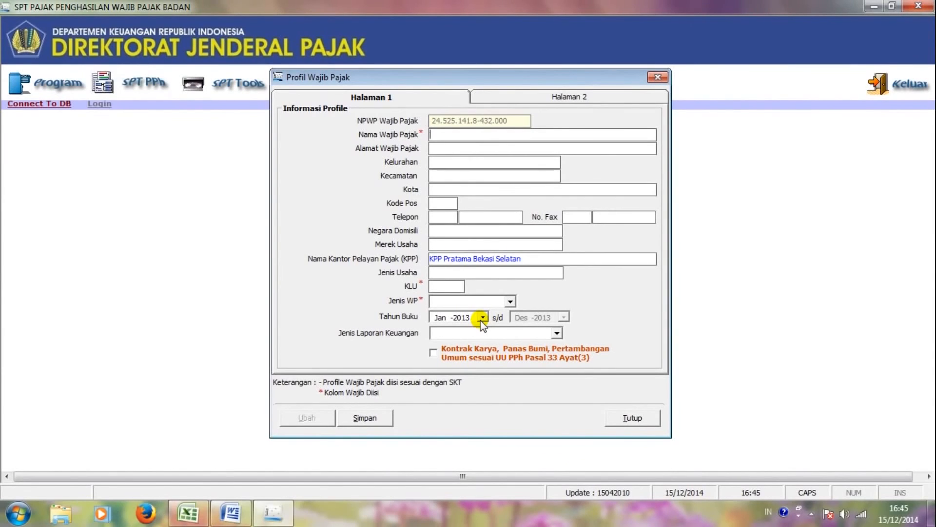
# Step: Enter the company name PT. MARITIM PERSADA MULIA and its street address in capitals
pyautogui.write('p')
pyautogui.press('BackSpace')
pyautogui.press('capslock')
pyautogui.write('PT. MARITIM PERSADA MULIA')
pyautogui.press('Tab')
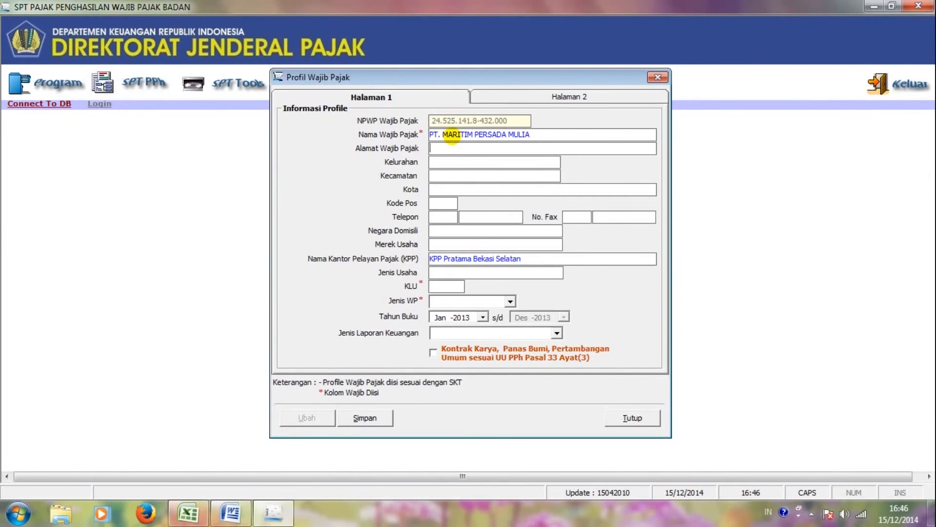
pyautogui.press('Tab')
# Step: Fill in the company's city, postal code and telephone number
pyautogui.press('Tab')
pyautogui.write('JAKARTA')
pyautogui.press('Tab')
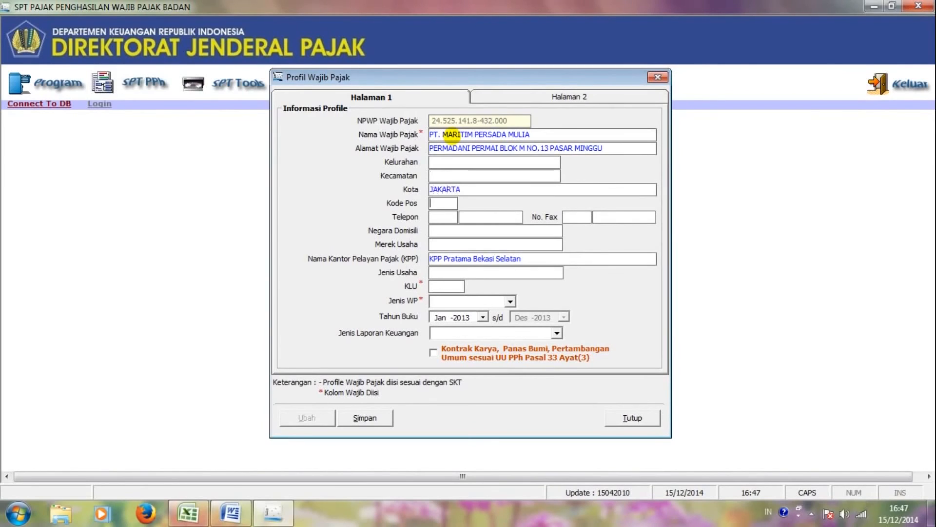
pyautogui.write('12730')
pyautogui.press('Tab')
pyautogui.press('Tab')
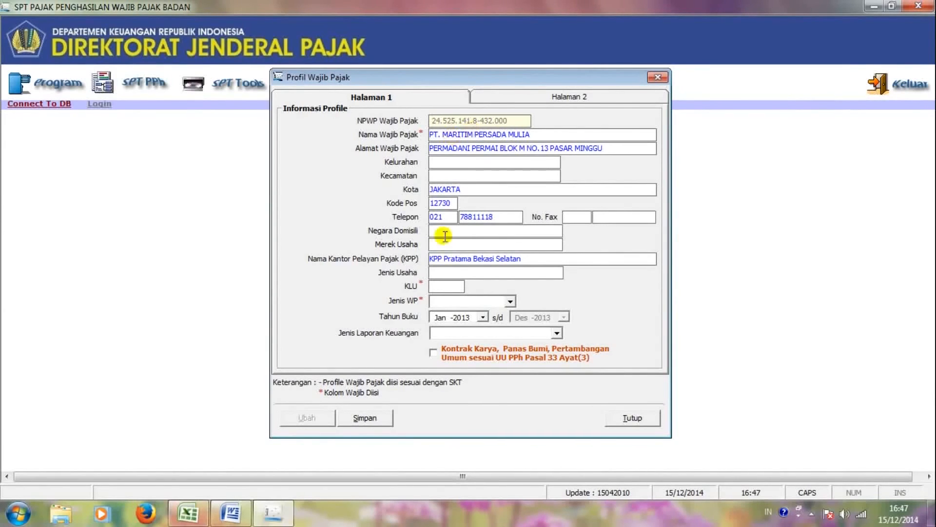
# Step: Set KLU code 17223 and business type INDUSTRI KARPET
pyautogui.click(434, 288)
pyautogui.write('17')
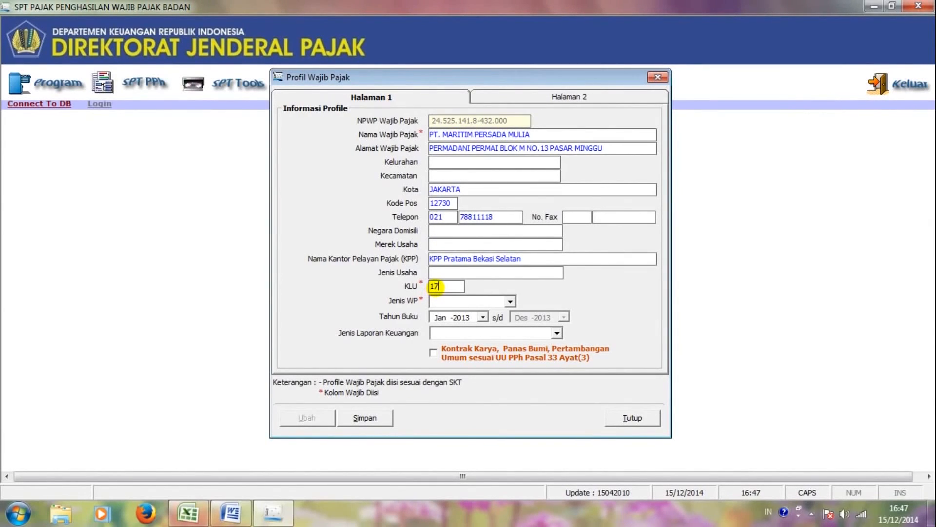
pyautogui.write('223')
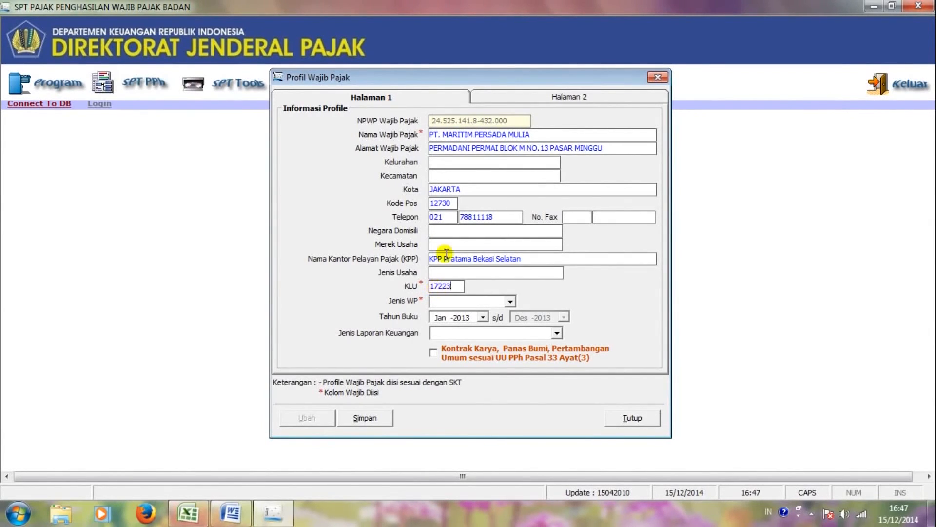
pyautogui.click(452, 273)
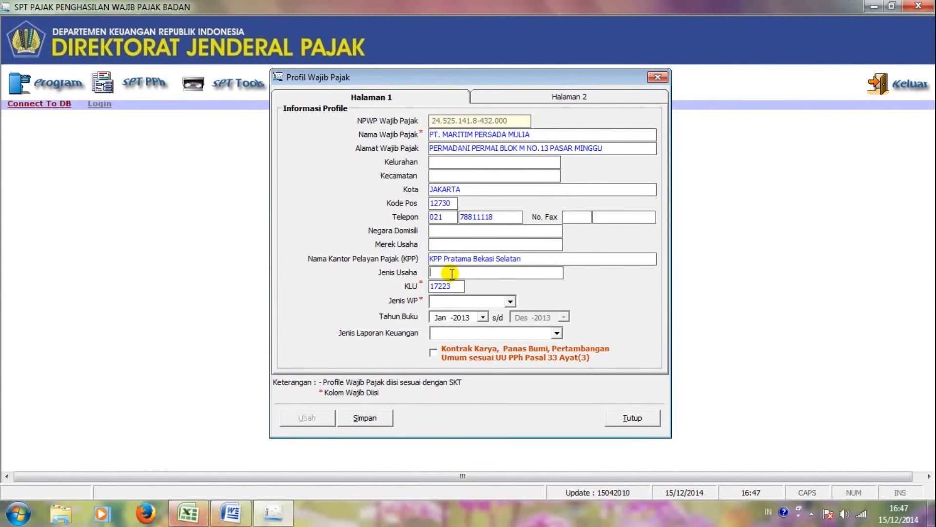
pyautogui.write('INDUSTRI KARPET')
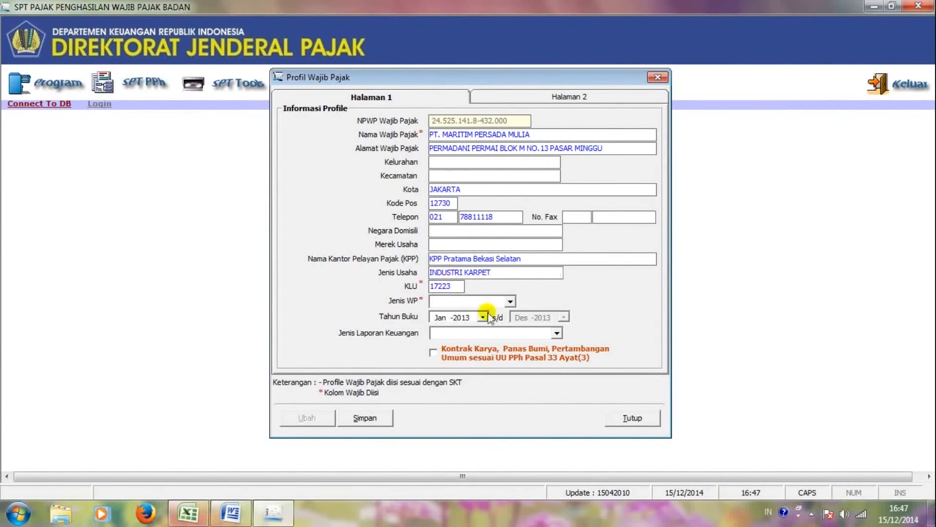
# Step: Set taxpayer type NON BUT, keep book year Jan-2013, and choose Perusahaan Industri Manufaktur
pyautogui.click(510, 301)
pyautogui.click(471, 323)
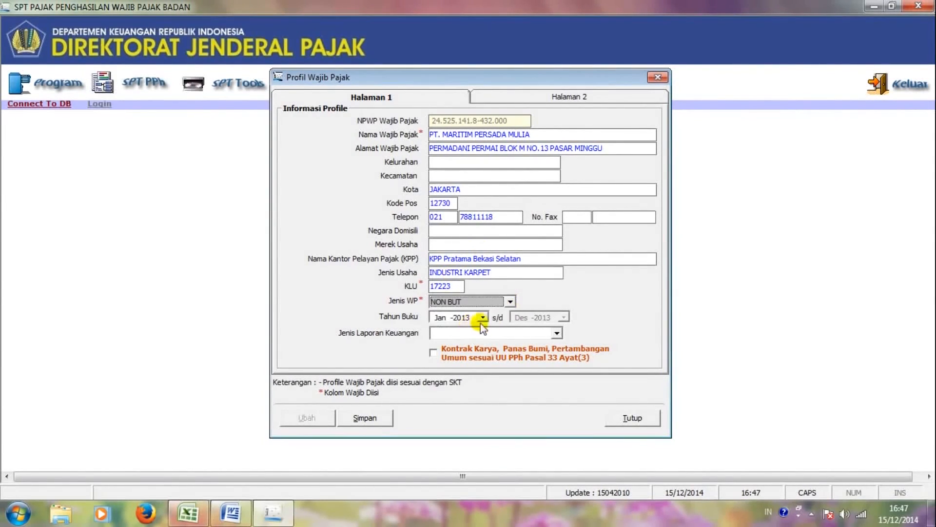
pyautogui.click(483, 318)
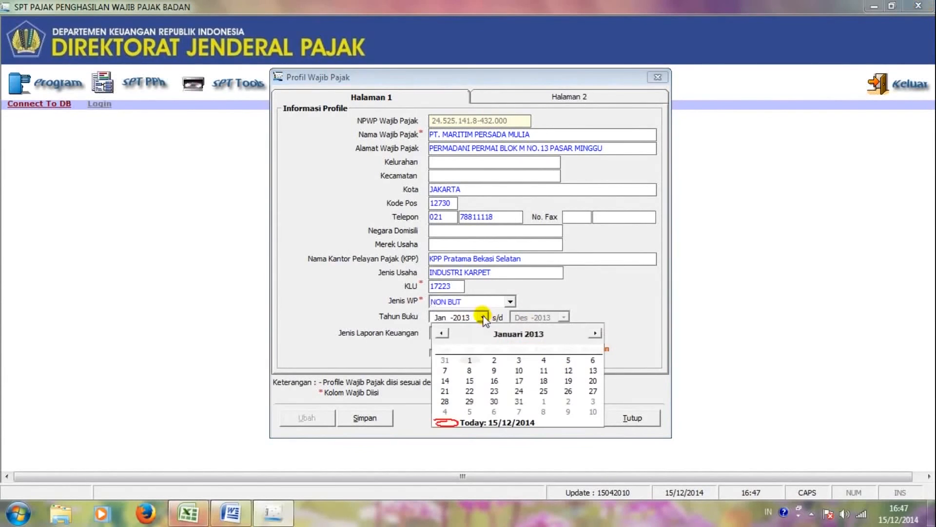
pyautogui.click(601, 288)
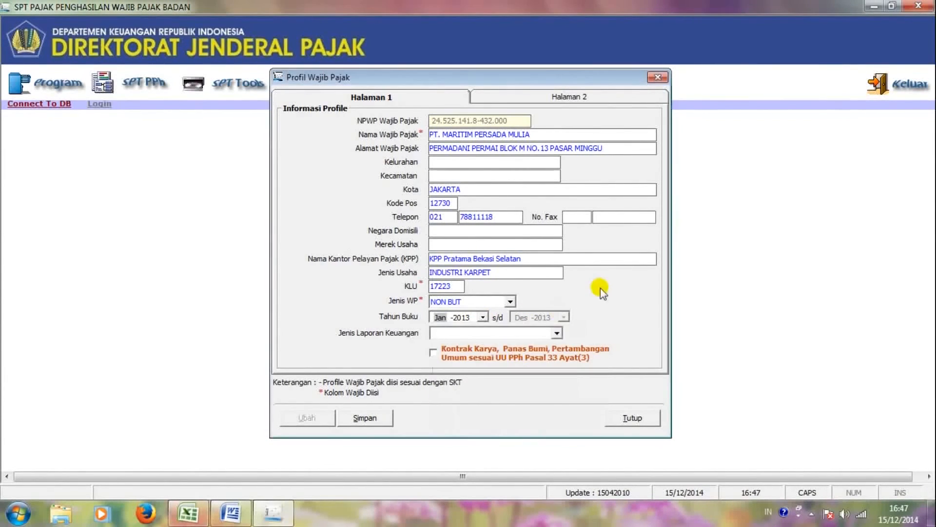
pyautogui.click(556, 333)
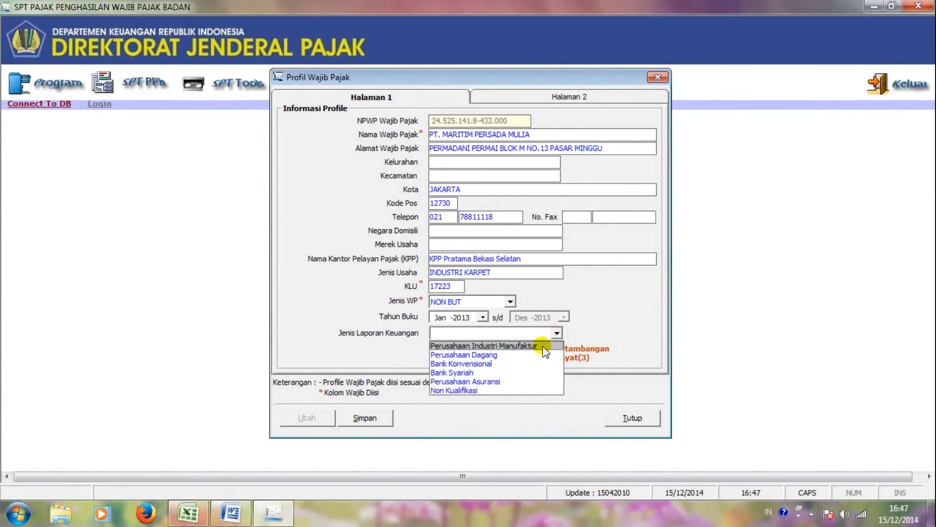
pyautogui.click(541, 347)
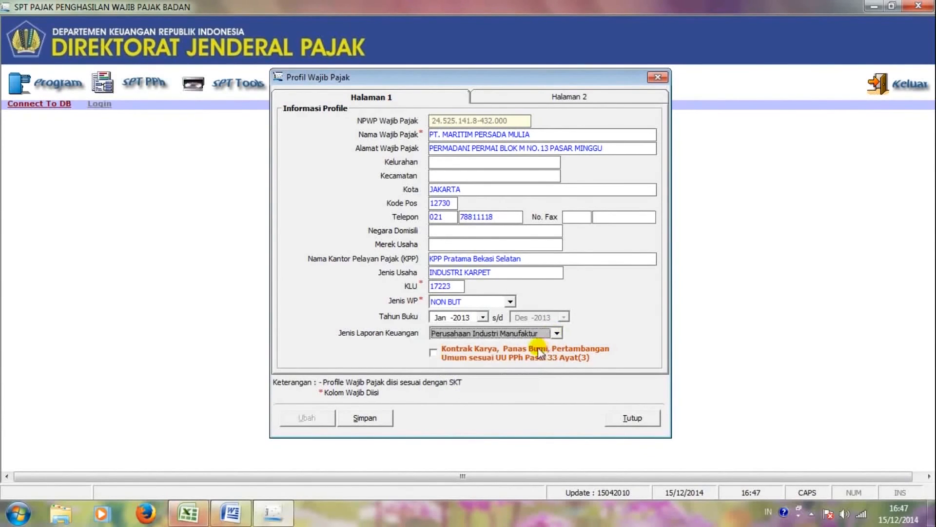
pyautogui.click(535, 97)
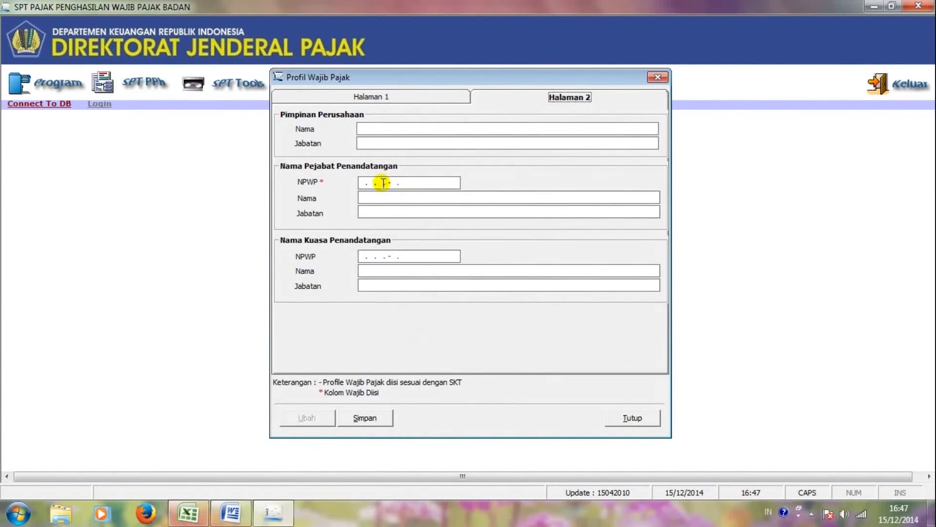
# Step: Enter the signing official's NPWP and name, with position DIREKTUR UTAMA
pyautogui.click(360, 184)
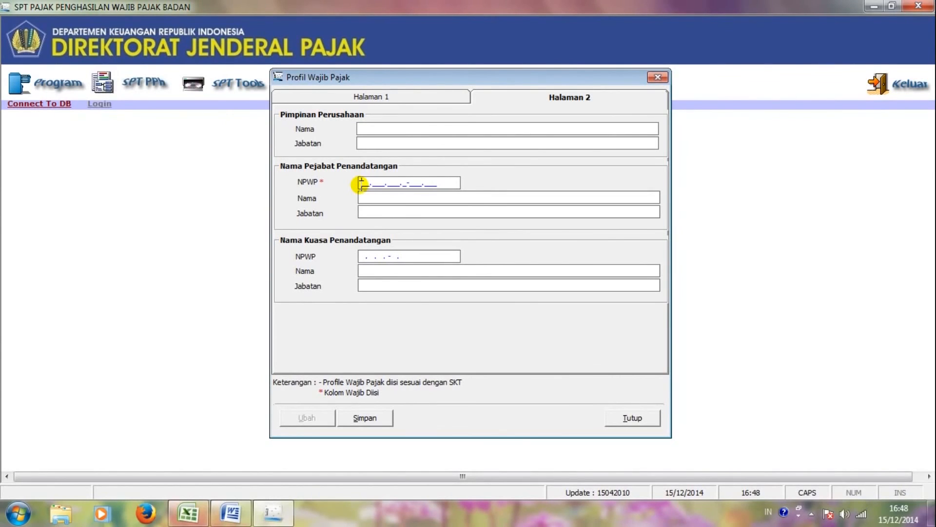
pyautogui.press('Tab')
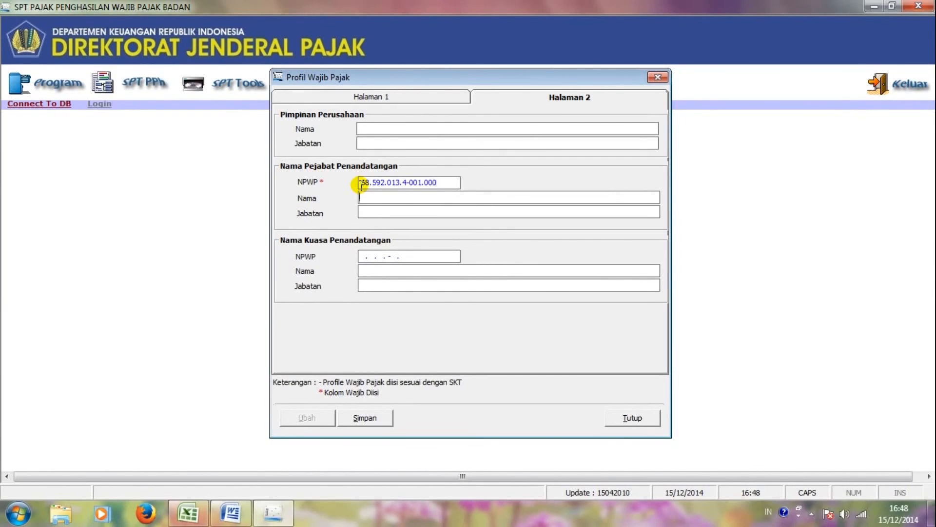
pyautogui.press('Tab')
pyautogui.write('DIREKTUR UTAMA')
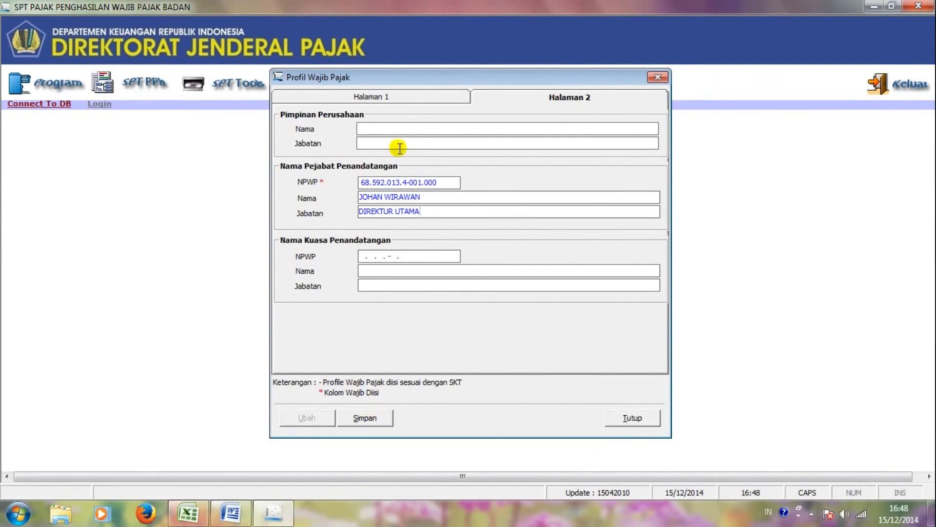
# Step: Check the first profile page, then save the taxpayer profile and confirm
pyautogui.click(381, 97)
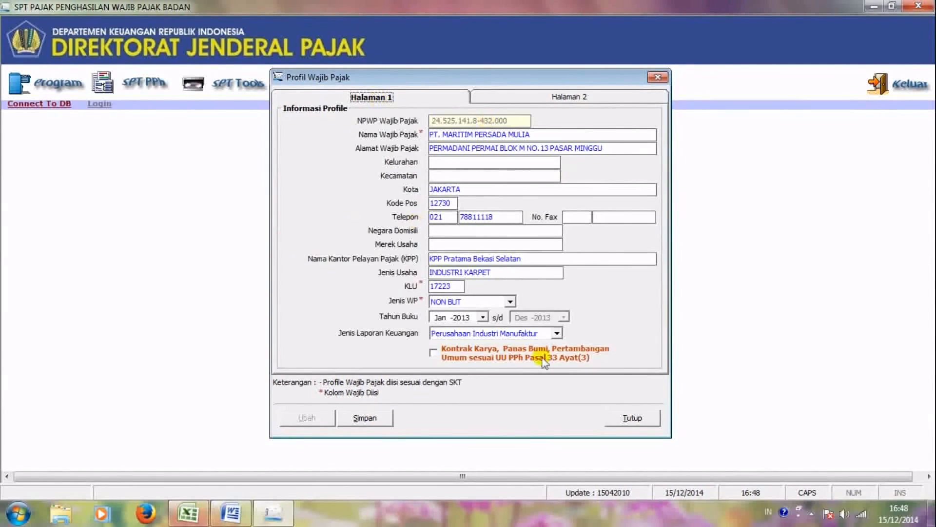
pyautogui.click(543, 100)
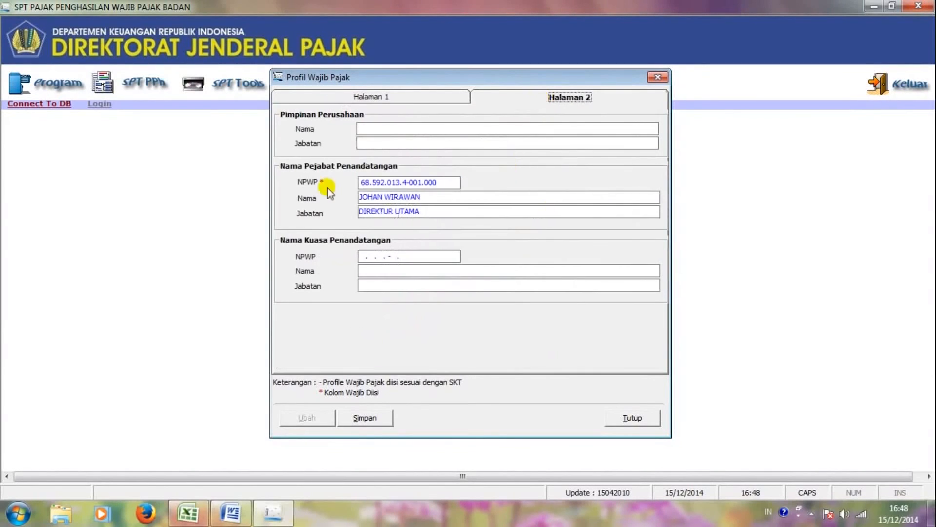
pyautogui.click(364, 418)
pyautogui.click(414, 303)
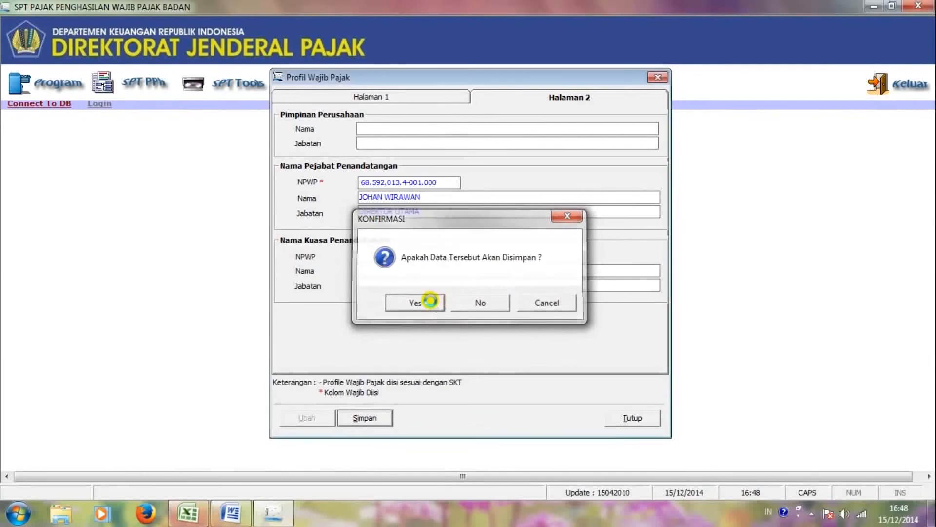
pyautogui.click(494, 303)
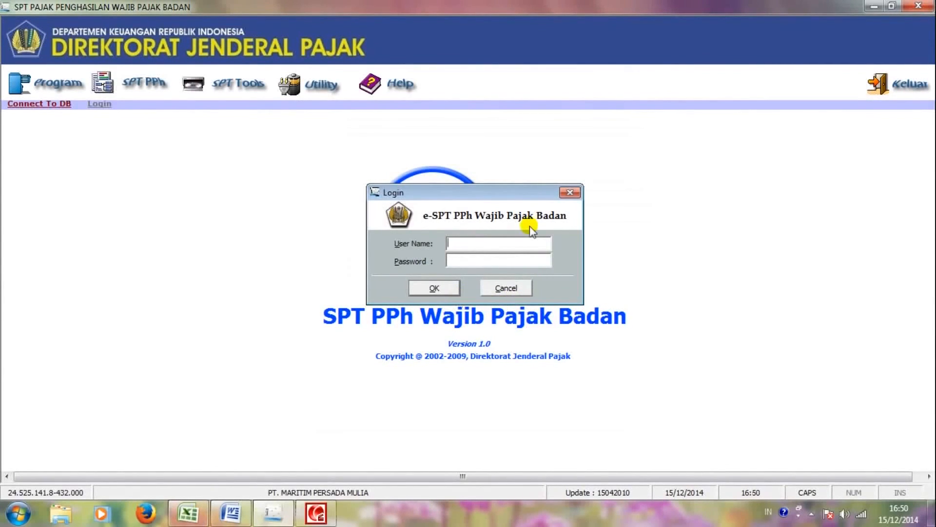
# Step: Log in with the administrator user name and password
pyautogui.write('ADMINIS')
pyautogui.write('TRATOR****')
pyautogui.press('Return')
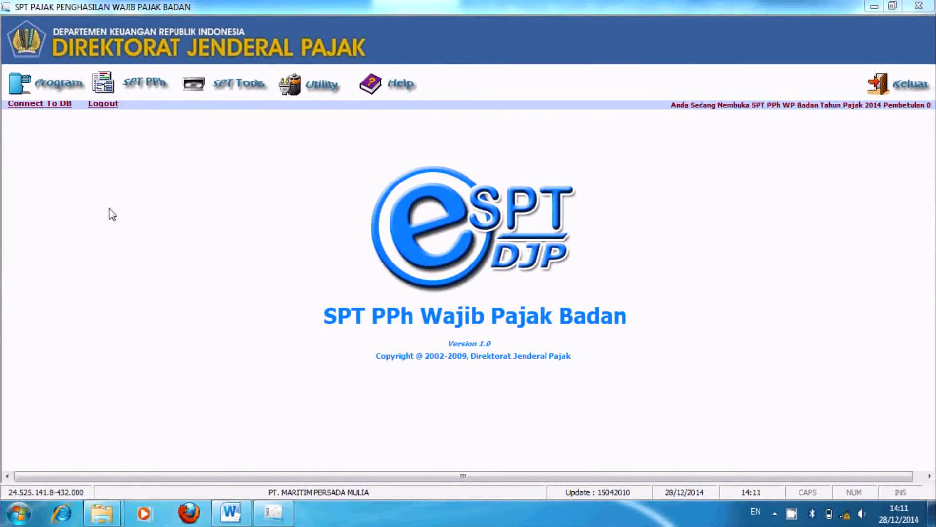
# Step: Show the SPT PPh menu's Lampiran Khusus submenu with the depreciation and amortization list
pyautogui.click(140, 93)
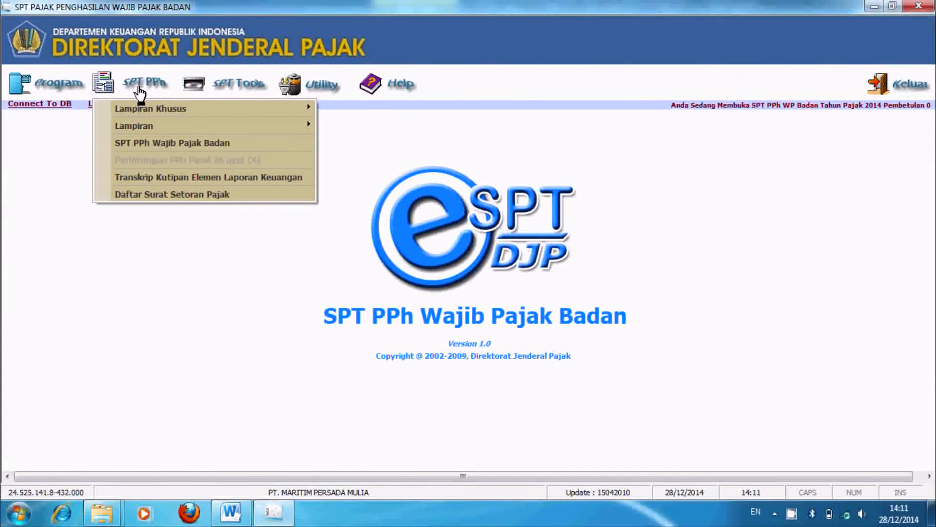
pyautogui.moveTo(139, 110)
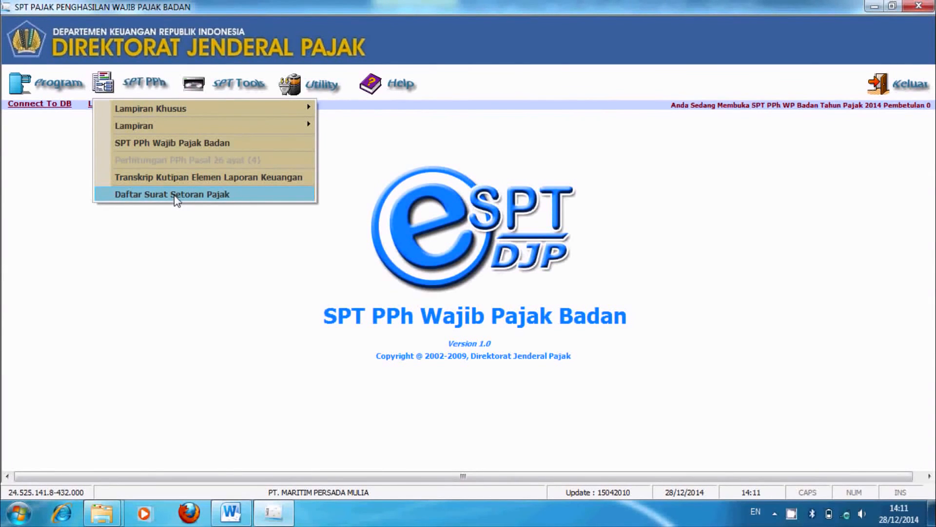
pyautogui.moveTo(174, 109)
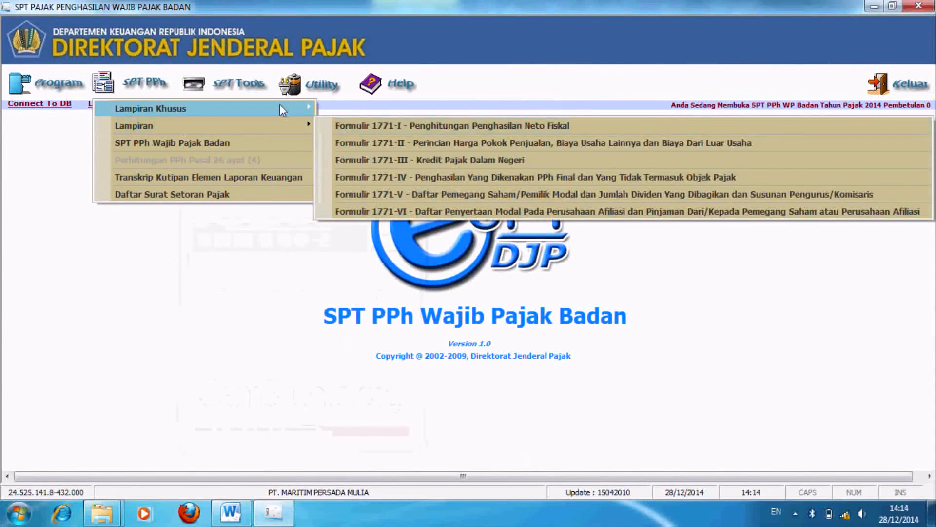
pyautogui.moveTo(283, 110)
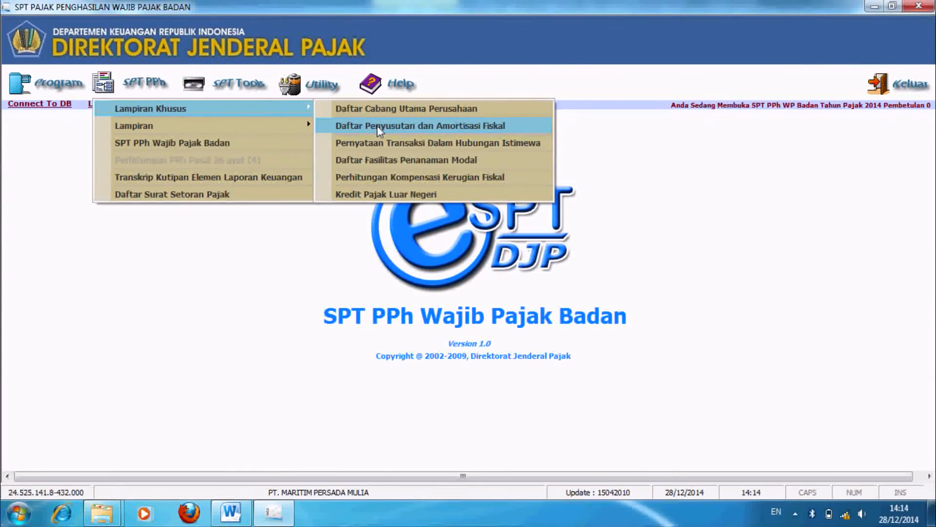
# Step: Open Daftar Penyusutan dan Amortisasi Fiskal and start a blank new asset entry
pyautogui.click(376, 125)
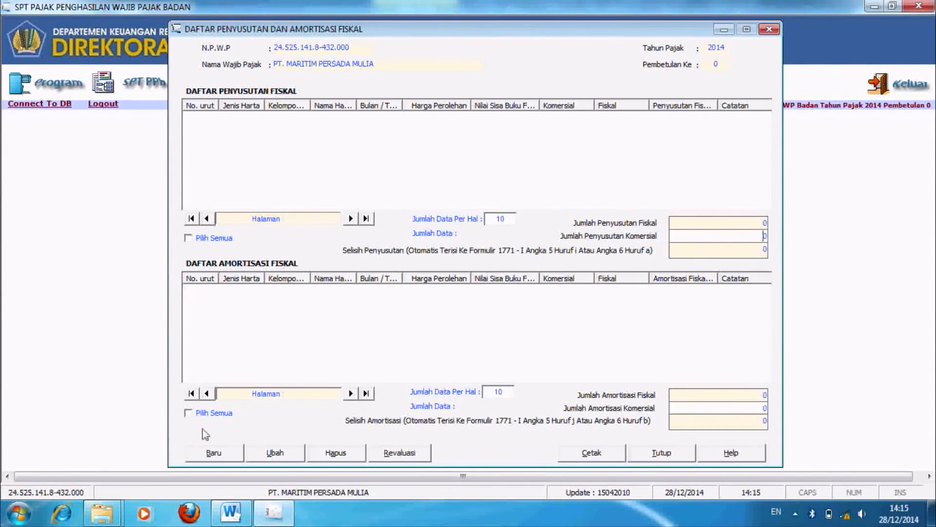
pyautogui.click(211, 453)
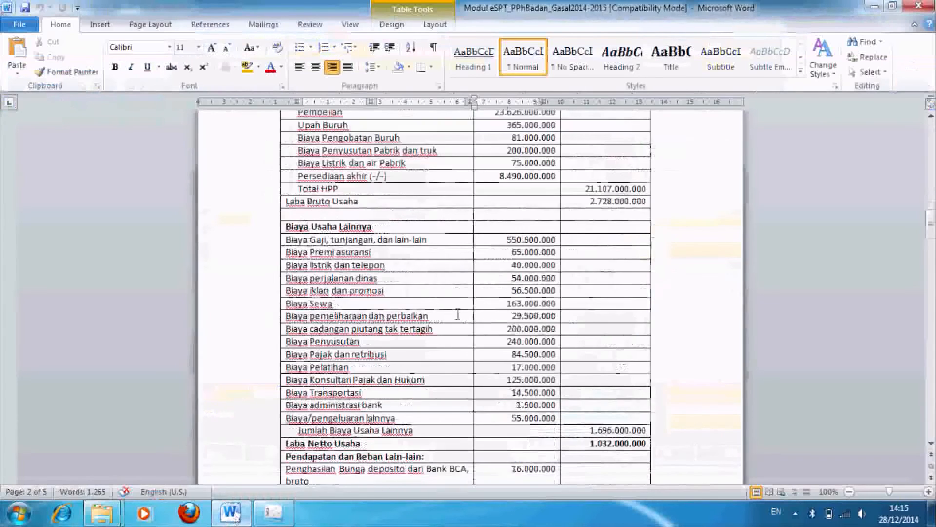
# Step: Scroll the Word module to the Data Aktiva Tetap fixed-asset table
pyautogui.scroll(-20, 457, 314)
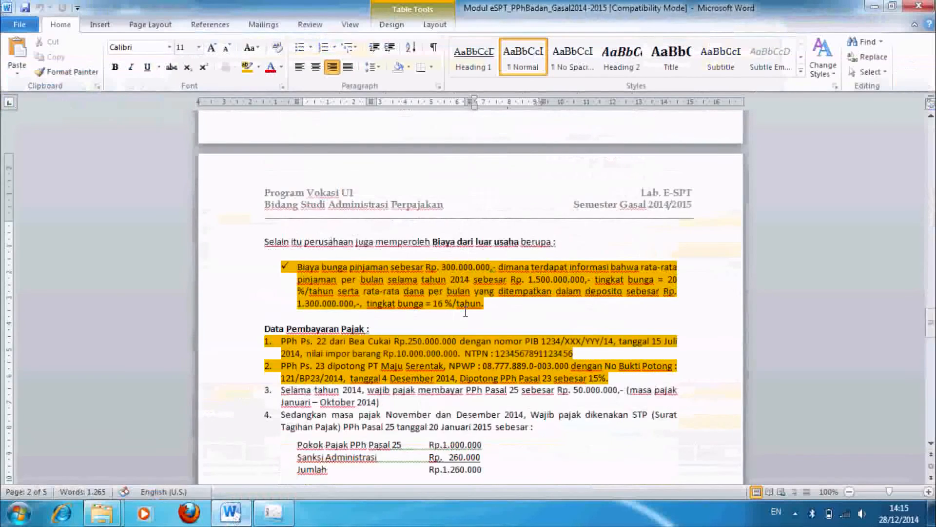
pyautogui.scroll(1, 466, 311)
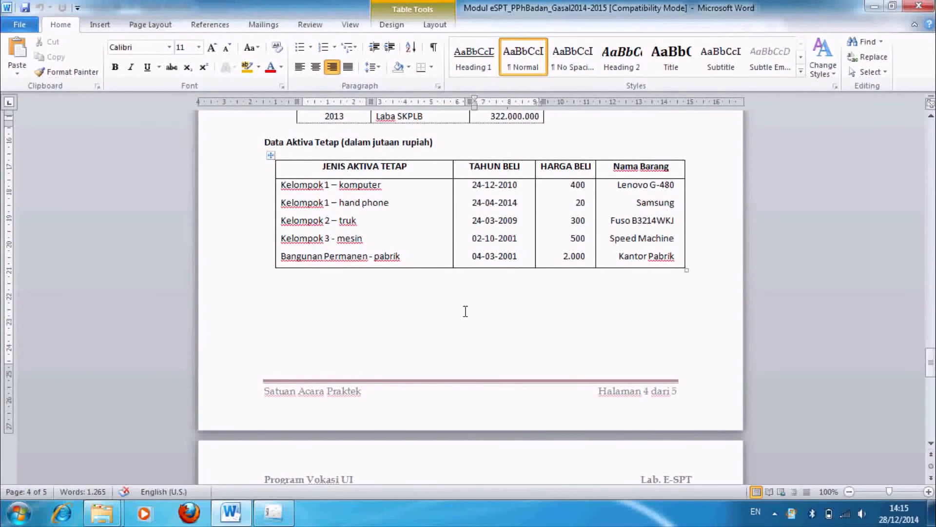
# Step: Set the entry to Harta Berwujud, Kelompok 1, Semua jenis usaha, and browse the asset names
pyautogui.hotkey('alt', 'Tab')
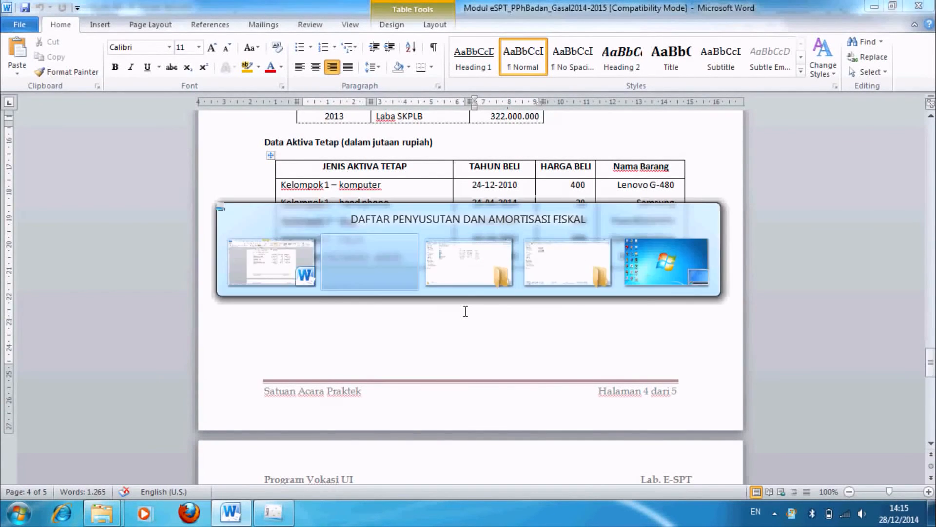
pyautogui.click(596, 147)
pyautogui.click(536, 159)
pyautogui.click(596, 168)
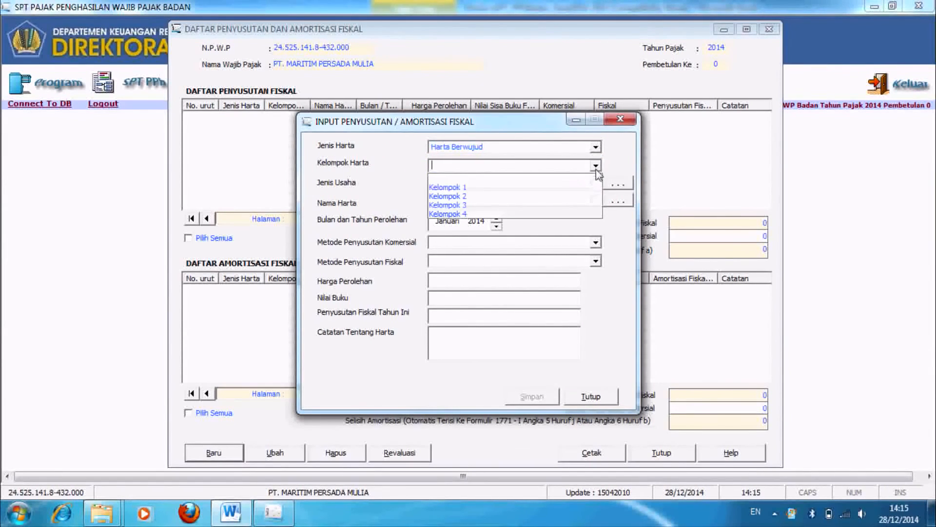
pyautogui.click(535, 187)
pyautogui.click(596, 183)
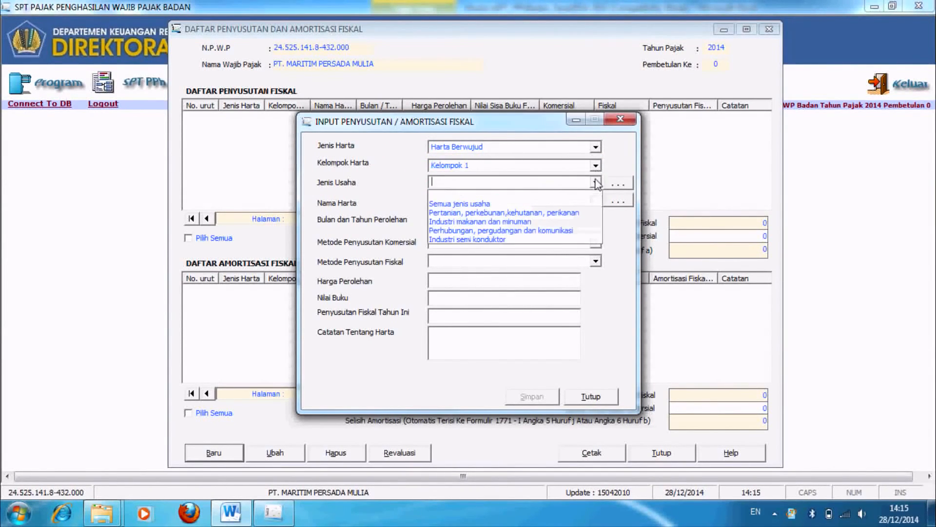
pyautogui.click(561, 190)
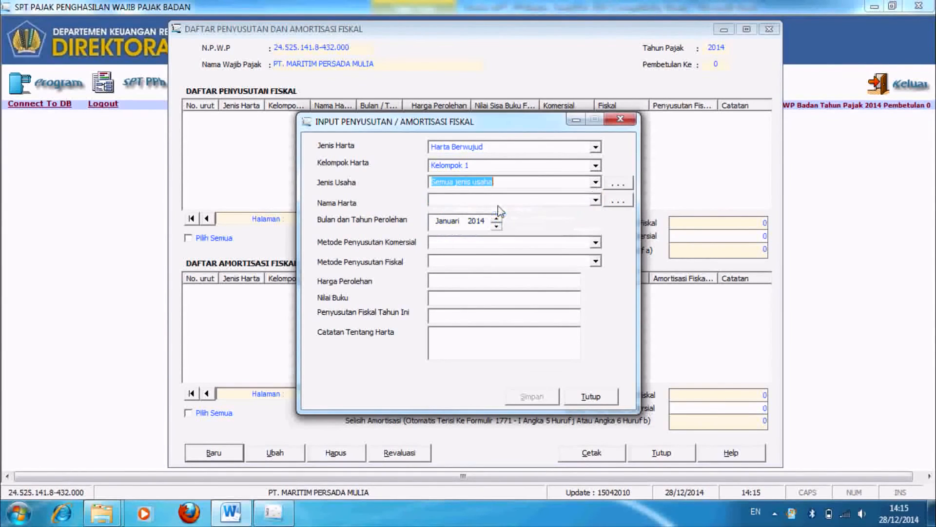
pyautogui.click(596, 201)
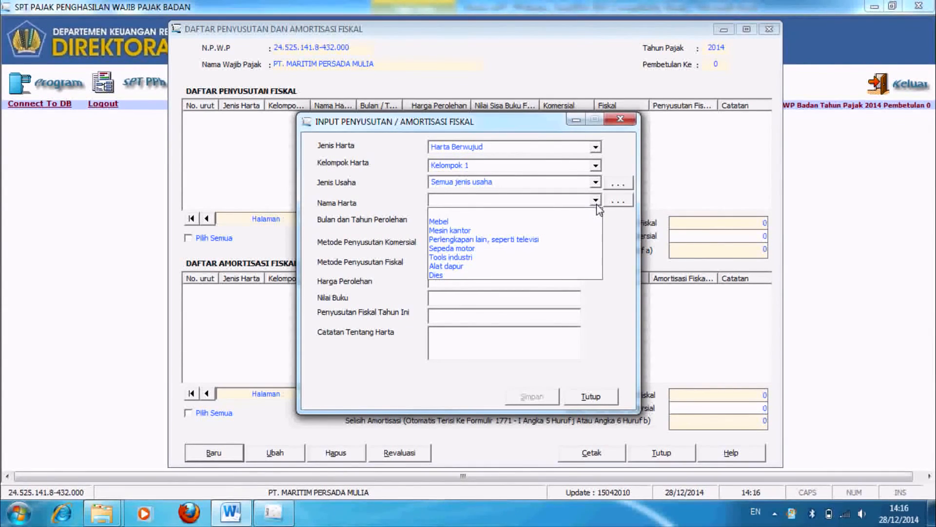
pyautogui.click(625, 205)
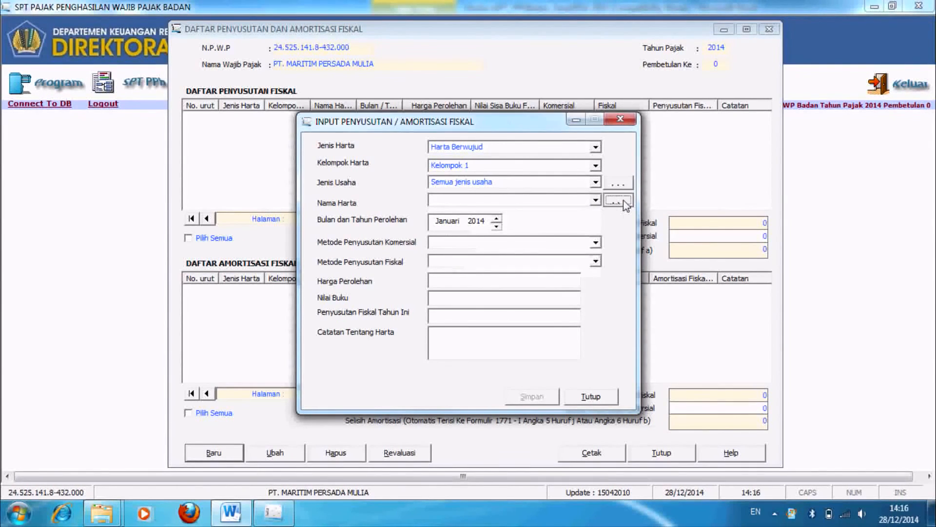
# Step: Add Komputer as asset name code 1118 in the reference list
pyautogui.click(623, 200)
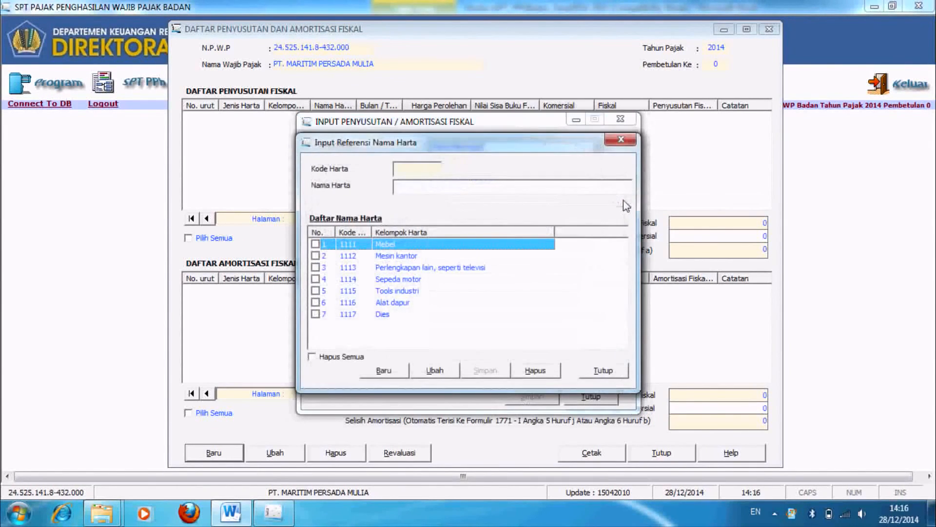
pyautogui.click(383, 370)
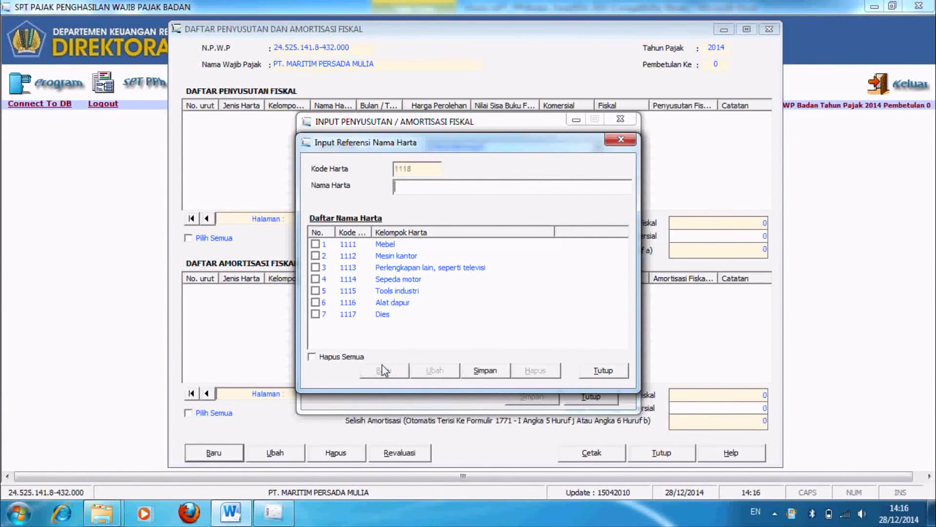
pyautogui.press('capslock')
pyautogui.write('K')
pyautogui.press('capslock')
pyautogui.write('omputer')
pyautogui.click(473, 373)
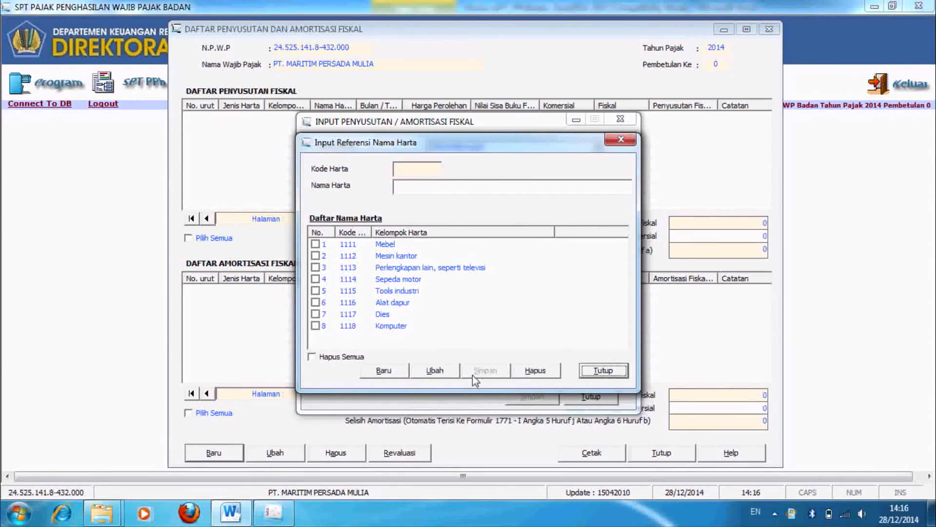
pyautogui.click(604, 373)
# Step: Choose Komputer as the asset, acquired Desember 2010
pyautogui.click(547, 200)
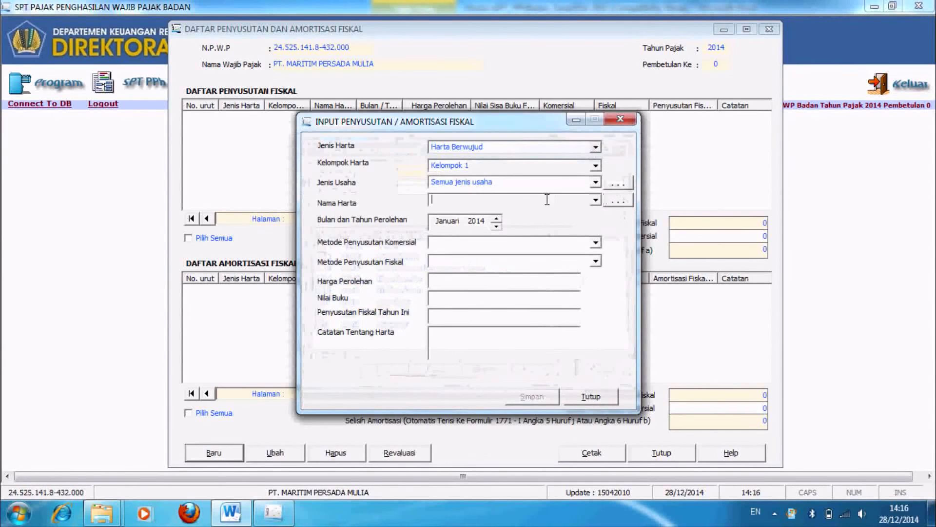
pyautogui.click(596, 200)
pyautogui.moveTo(596, 245); pyautogui.dragTo(595, 267)
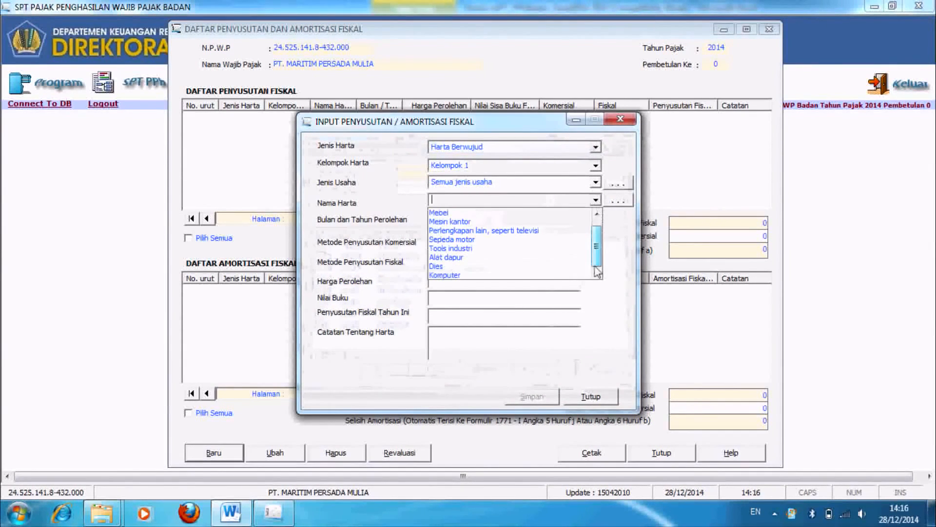
pyautogui.click(446, 274)
pyautogui.click(460, 224)
pyautogui.click(496, 227)
pyautogui.click(482, 221)
pyautogui.click(496, 227)
pyautogui.click(496, 228)
pyautogui.click(496, 228)
# Step: Set both commercial and fiscal depreciation methods to Garis Lurus
pyautogui.click(516, 246)
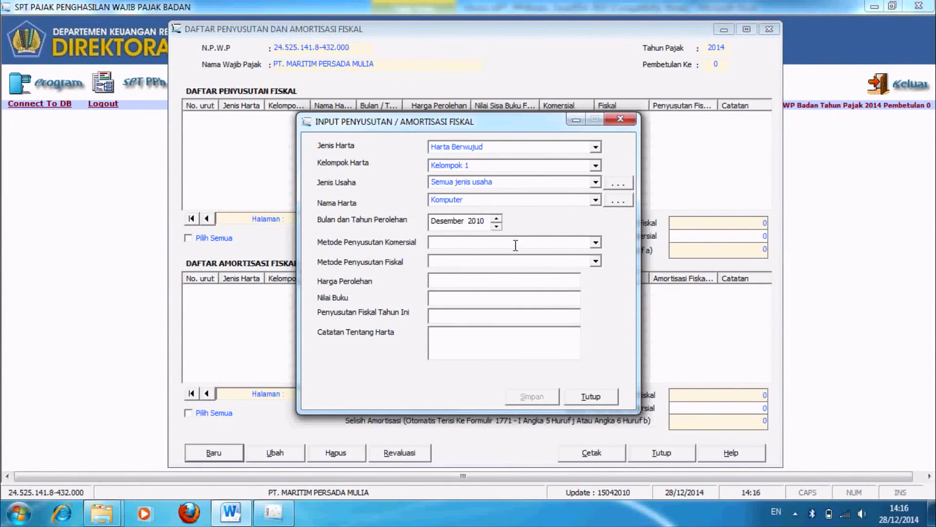
pyautogui.click(596, 243)
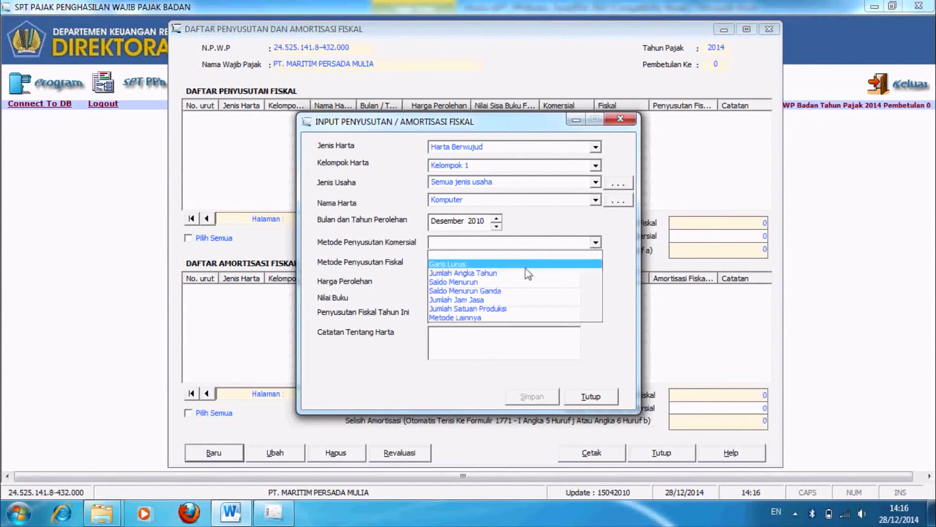
pyautogui.click(527, 273)
pyautogui.click(596, 242)
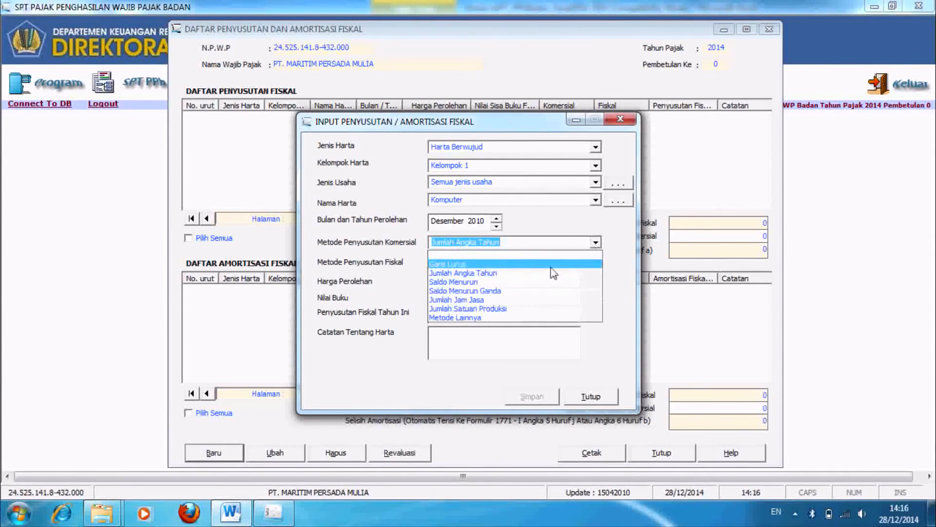
pyautogui.click(551, 265)
pyautogui.click(596, 261)
pyautogui.click(545, 284)
pyautogui.click(532, 279)
# Step: Enter cost 400.000.000, depreciation 91.666.667 and note Lenovo J-480
pyautogui.write('40')
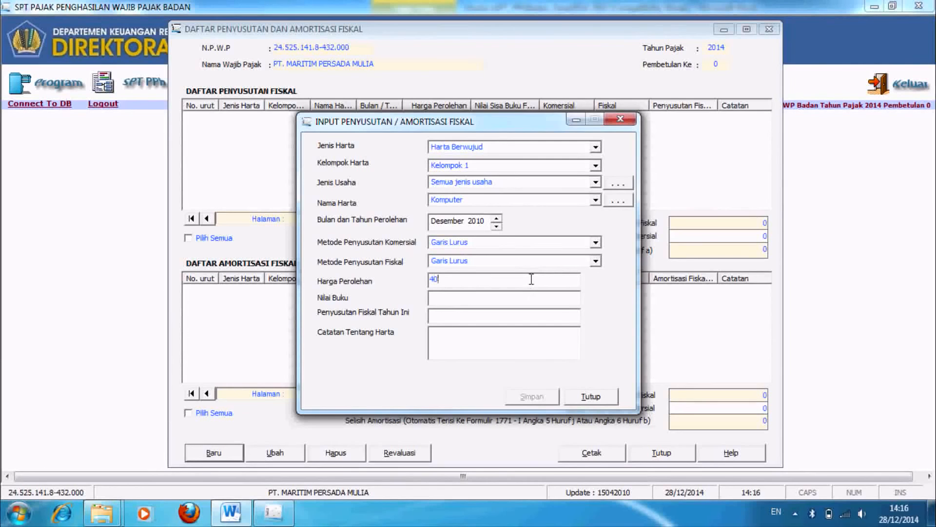
pyautogui.write('0.000.000')
pyautogui.press('Tab')
pyautogui.press('Tab')
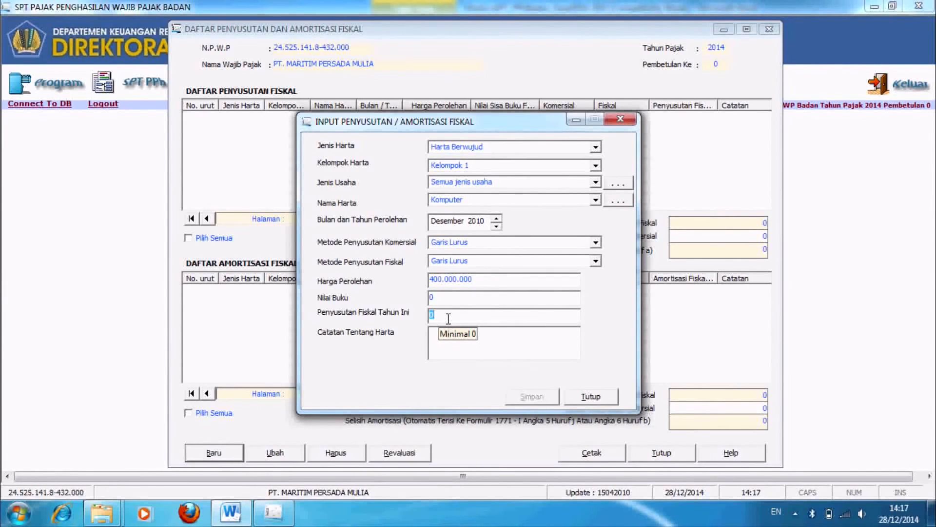
pyautogui.write('91667')
pyautogui.press('BackSpace')
pyautogui.press('BackSpace')
pyautogui.write('66666')
pyautogui.click(463, 335)
pyautogui.write('Lenovo')
pyautogui.press('capslock')
pyautogui.write('J-480')
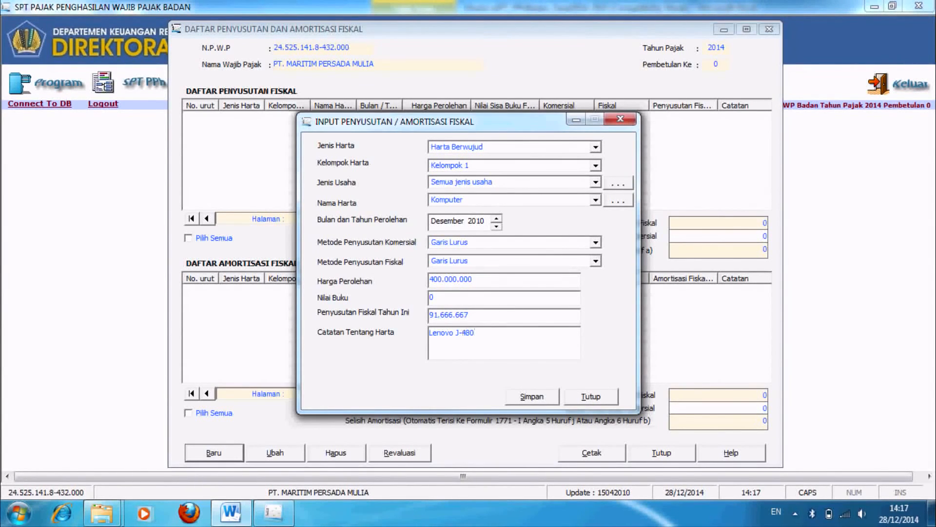
# Step: Save the Komputer depreciation entry and close the input form
pyautogui.click(539, 401)
pyautogui.click(477, 305)
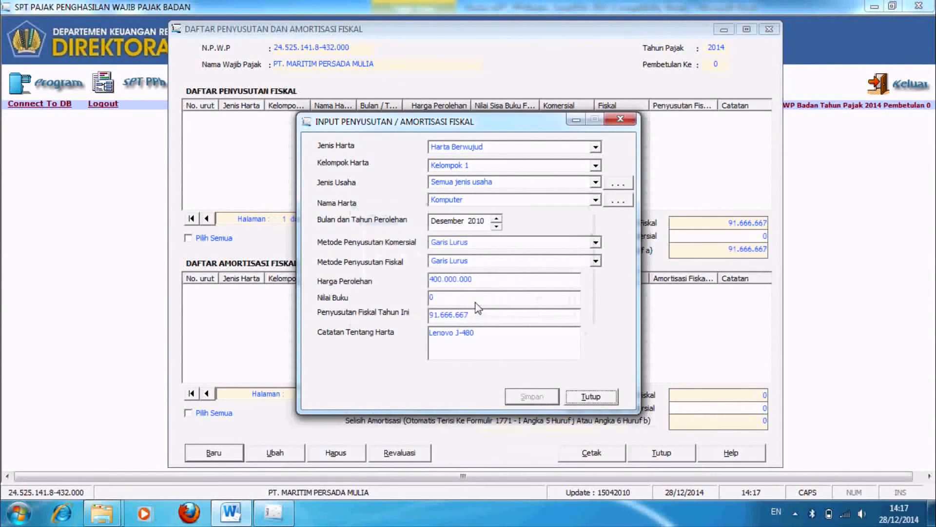
pyautogui.click(599, 402)
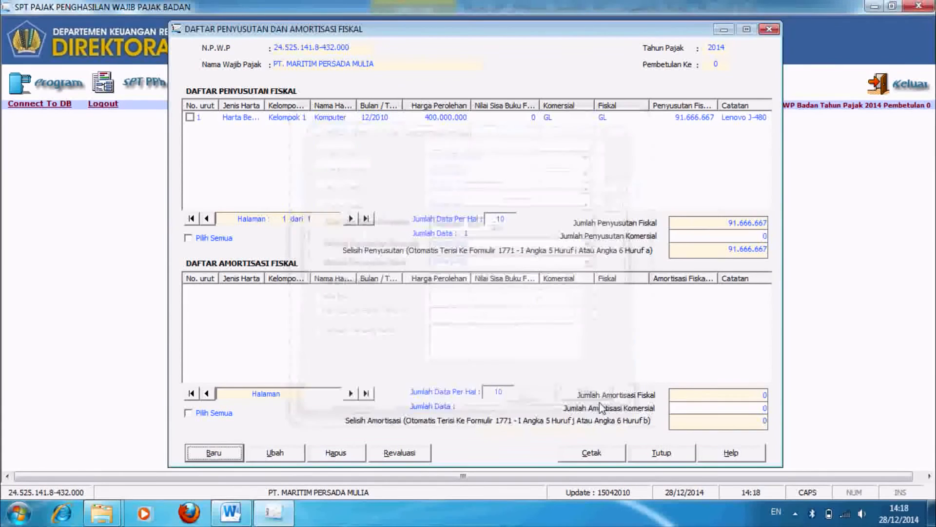
# Step: Check the asset table in Word and return to the e-SPT depreciation list
pyautogui.click(746, 235)
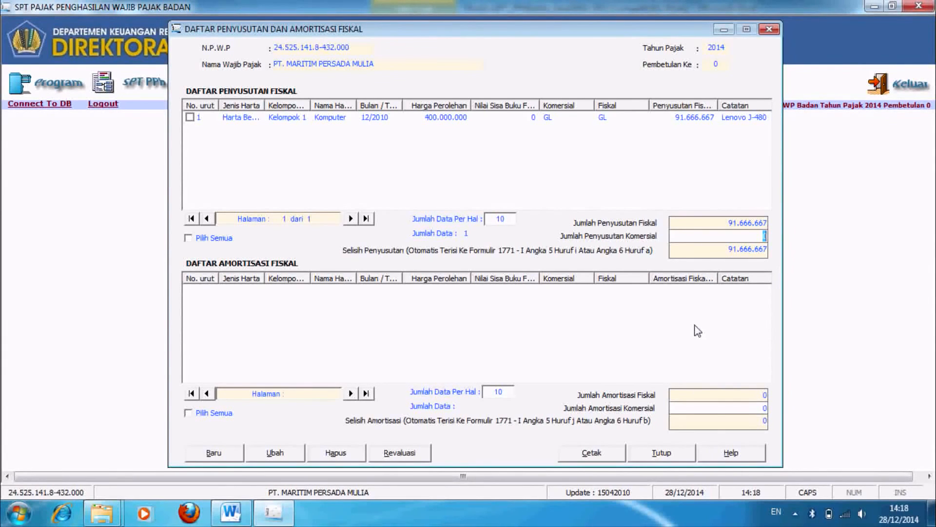
pyautogui.hotkey('alt', 'Tab')
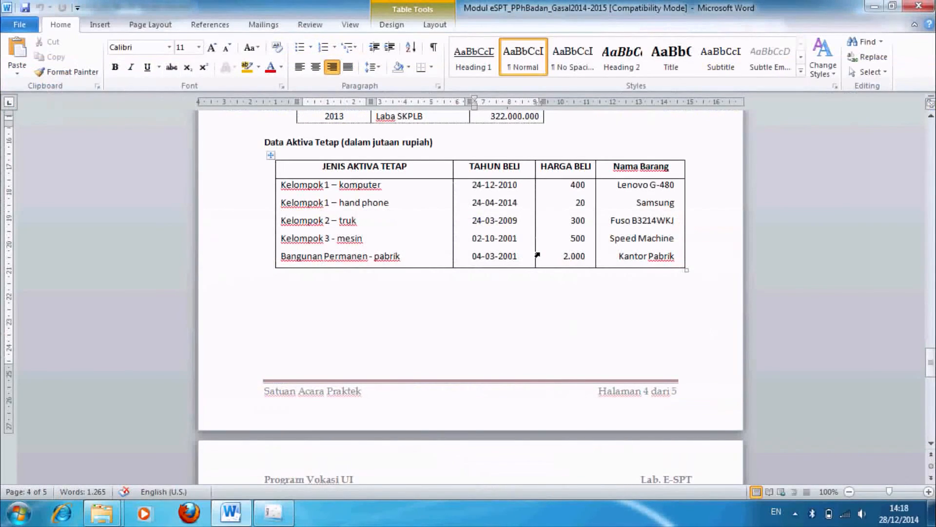
pyautogui.hotkey('alt', 'Tab')
# Step: Start a new Harta Berwujud, Kelompok 1, Semua jenis usaha entry and open the asset-name reference list
pyautogui.click(214, 453)
pyautogui.click(595, 147)
pyautogui.click(458, 157)
pyautogui.click(595, 166)
pyautogui.click(555, 190)
pyautogui.click(596, 182)
pyautogui.click(535, 203)
pyautogui.click(595, 200)
pyautogui.moveTo(596, 249); pyautogui.dragTo(597, 260)
pyautogui.click(629, 205)
pyautogui.click(629, 205)
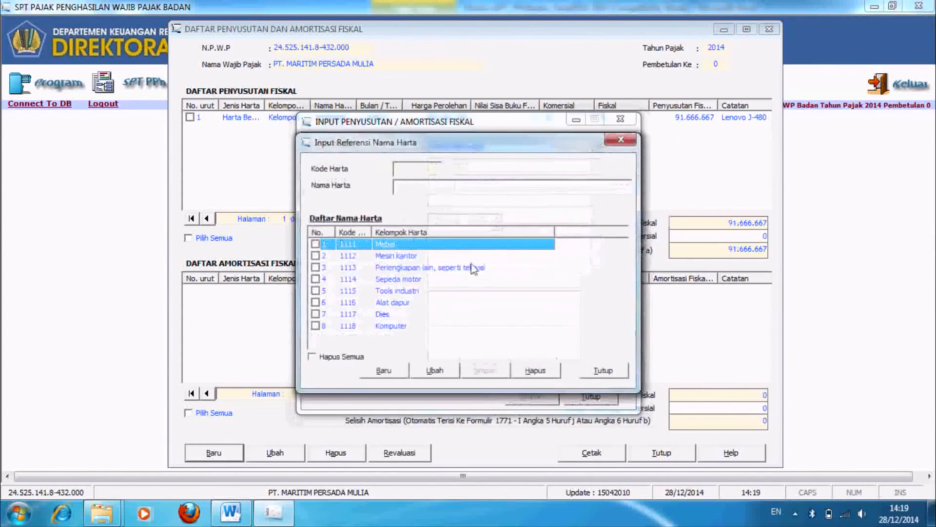
# Step: Add Handphone as a new asset name in the reference list
pyautogui.click(372, 370)
pyautogui.write('Handphone')
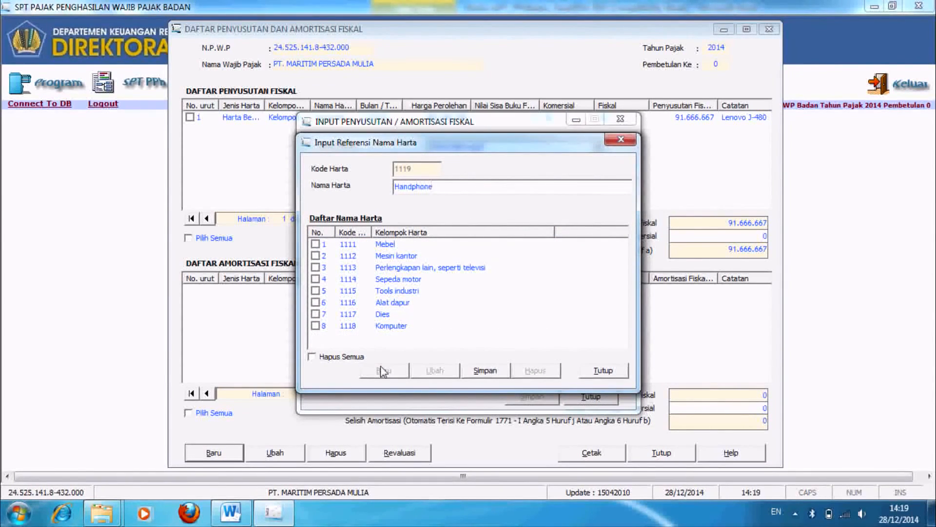
pyautogui.click(478, 373)
pyautogui.click(379, 337)
pyautogui.click(623, 374)
# Step: Choose Handphone, acquired April 2014, with Garis Lurus for both depreciation methods
pyautogui.click(595, 200)
pyautogui.click(461, 273)
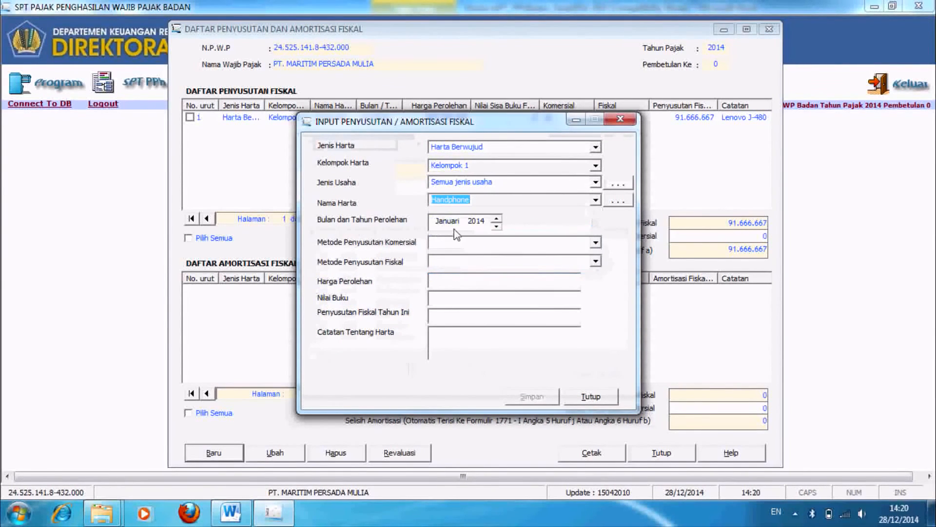
pyautogui.click(447, 223)
pyautogui.click(497, 217)
pyautogui.click(497, 218)
pyautogui.click(496, 218)
pyautogui.click(478, 242)
pyautogui.click(595, 243)
pyautogui.click(569, 255)
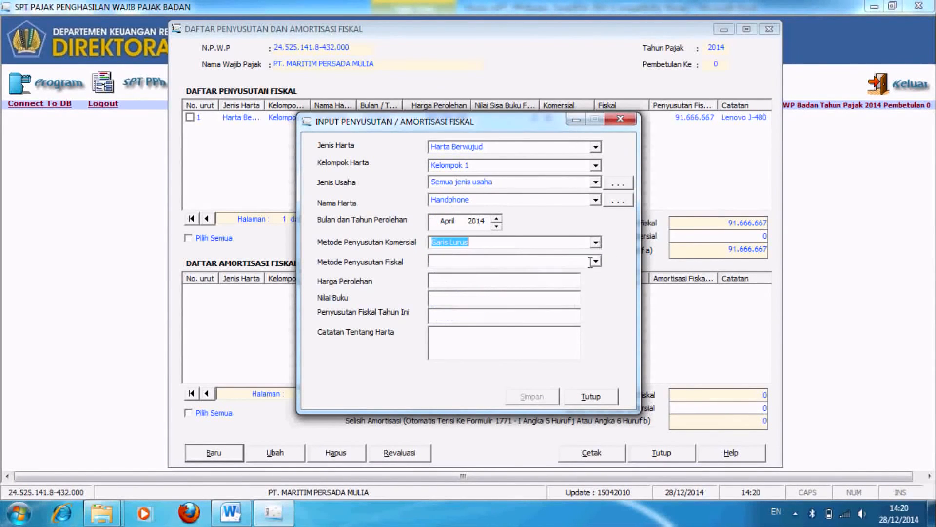
pyautogui.click(596, 261)
pyautogui.click(447, 282)
# Step: Enter cost 20.000.000, book value 0, note Samsung, save, and begin a Kelompok 2 entry
pyautogui.click(529, 281)
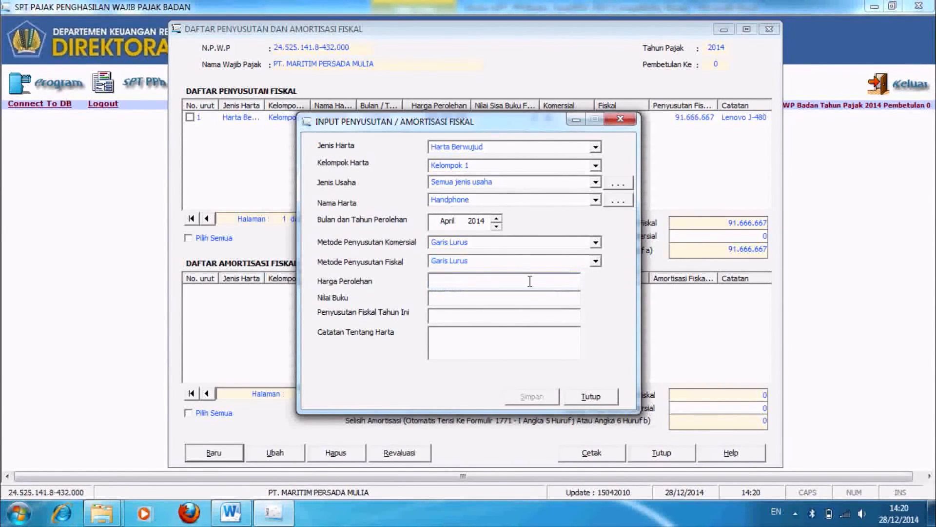
pyautogui.write('20.000.000')
pyautogui.press('Tab')
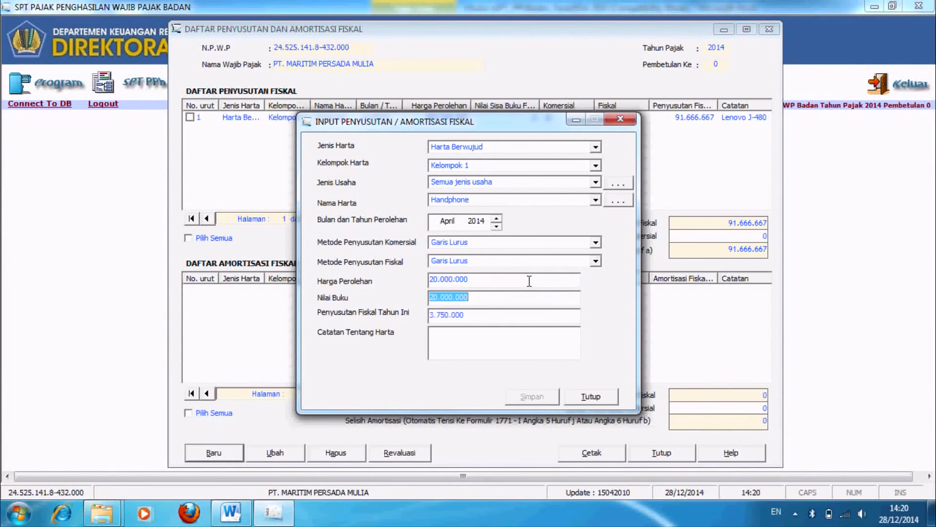
pyautogui.write('0')
pyautogui.press('Tab')
pyautogui.press('Tab')
pyautogui.press('capslock')
pyautogui.write('sAM')
pyautogui.press('BackSpace')
pyautogui.press('BackSpace')
pyautogui.press('BackSpace')
pyautogui.press('capslock')
pyautogui.write('Samsung')
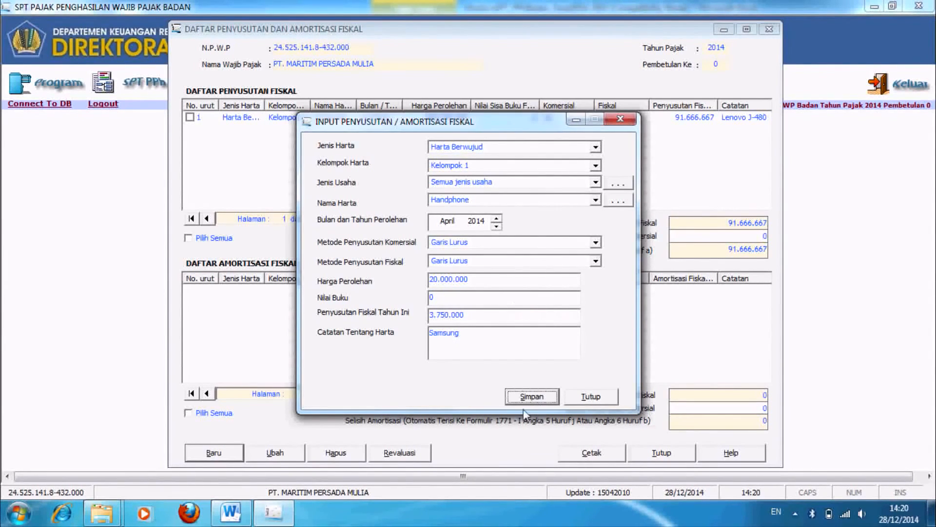
pyautogui.click(530, 396)
pyautogui.click(476, 302)
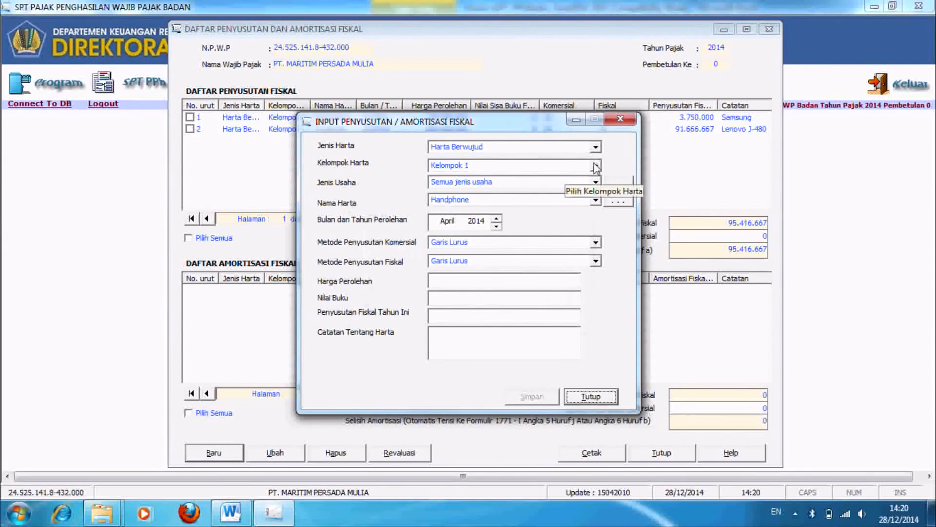
pyautogui.click(596, 167)
pyautogui.click(549, 197)
# Step: Keep Semua jenis usaha as the business type and add Truk as a new asset name
pyautogui.click(595, 182)
pyautogui.click(585, 189)
pyautogui.click(594, 200)
pyautogui.click(618, 201)
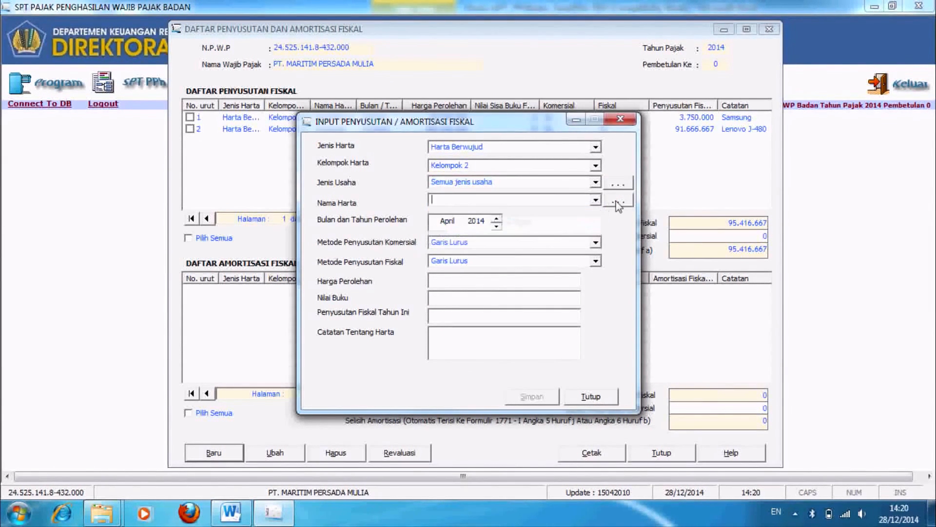
pyautogui.click(383, 370)
pyautogui.write('Truk')
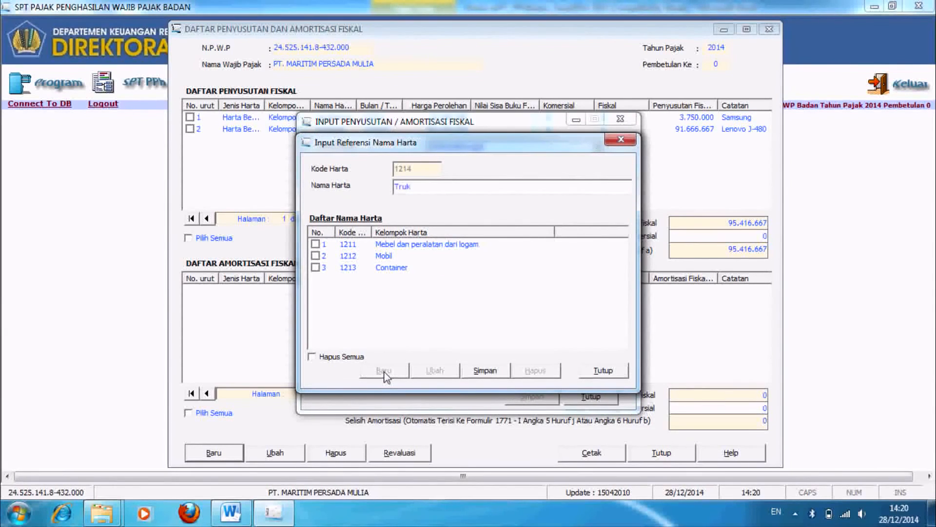
pyautogui.click(485, 370)
pyautogui.click(603, 370)
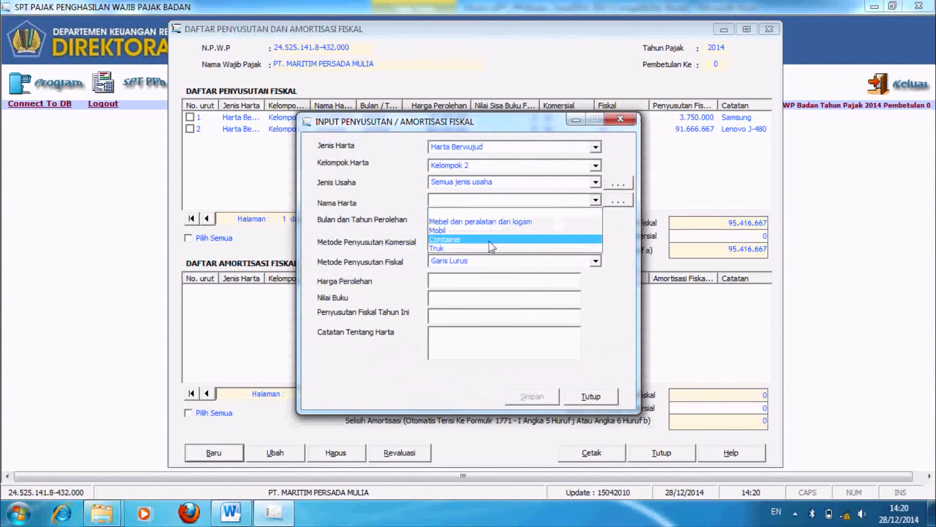
# Step: Record the Truk acquired Maret 2009, cost 300.000.000, note Fuso Truk, and save it
pyautogui.click(446, 221)
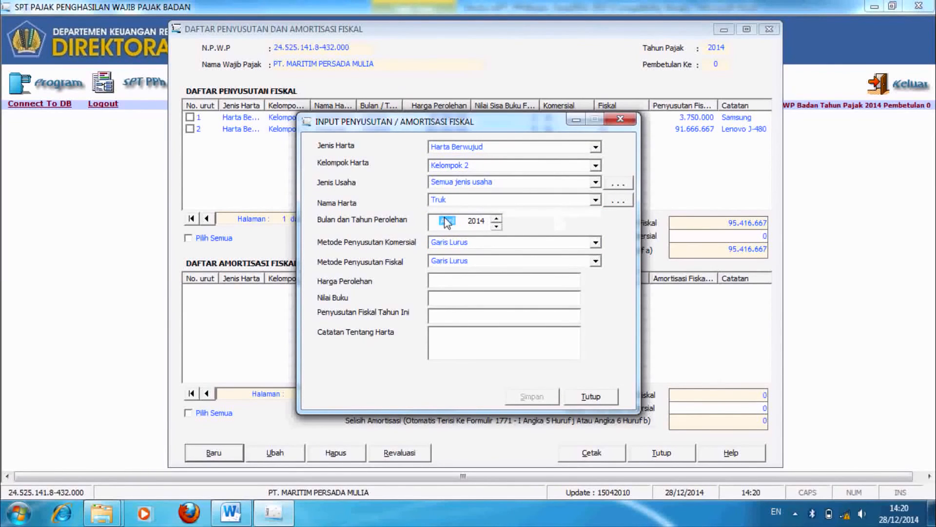
pyautogui.click(496, 226)
pyautogui.click(477, 220)
pyautogui.click(496, 226)
pyautogui.click(496, 226)
pyautogui.click(496, 226)
pyautogui.click(496, 226)
pyautogui.click(496, 226)
pyautogui.click(480, 278)
pyautogui.write('300.000.000')
pyautogui.press('Tab')
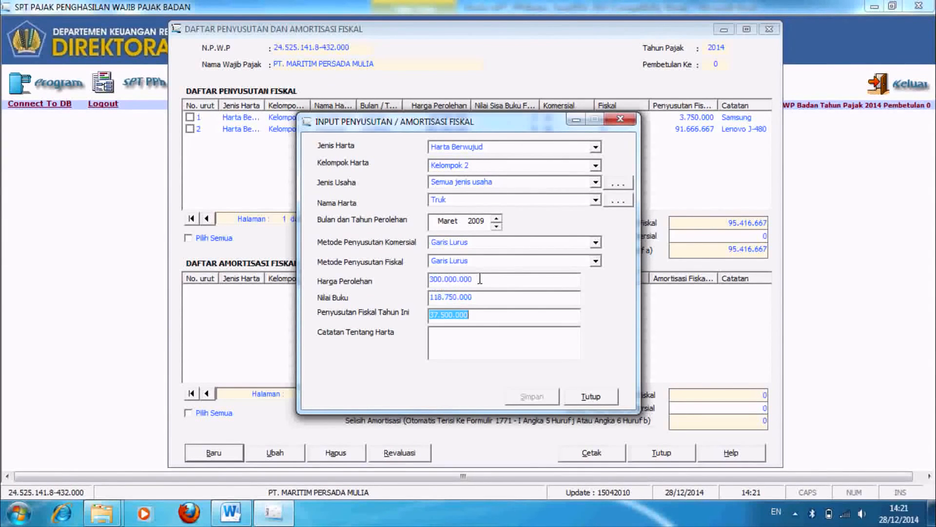
pyautogui.press('Tab')
pyautogui.write('Fu')
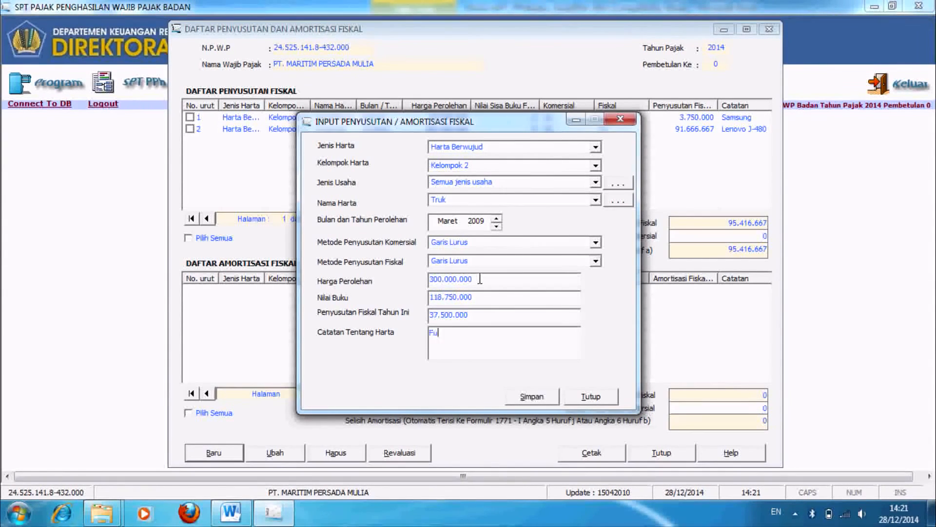
pyautogui.write('so Truk')
pyautogui.click(543, 396)
pyautogui.click(494, 307)
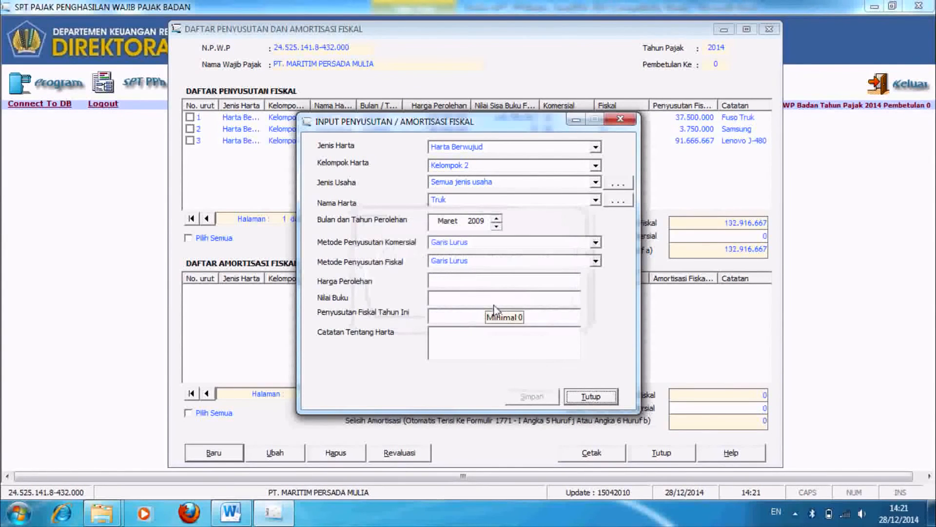
# Step: Choose Kelompok 3 as the asset group for the next entry
pyautogui.click(596, 166)
pyautogui.click(543, 205)
pyautogui.click(595, 183)
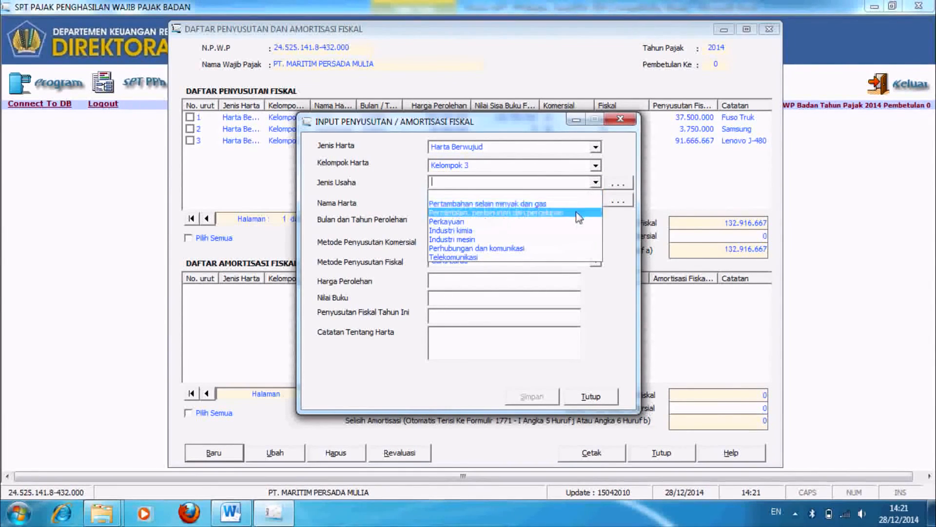
# Step: Set business type to Industri mesin, then create and select Mesin as the asset name
pyautogui.click(554, 239)
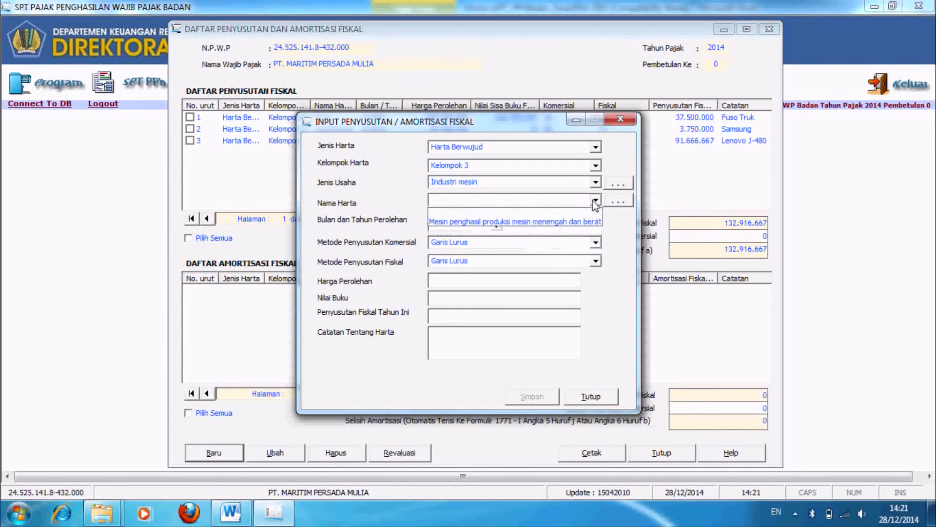
pyautogui.click(617, 201)
pyautogui.click(388, 375)
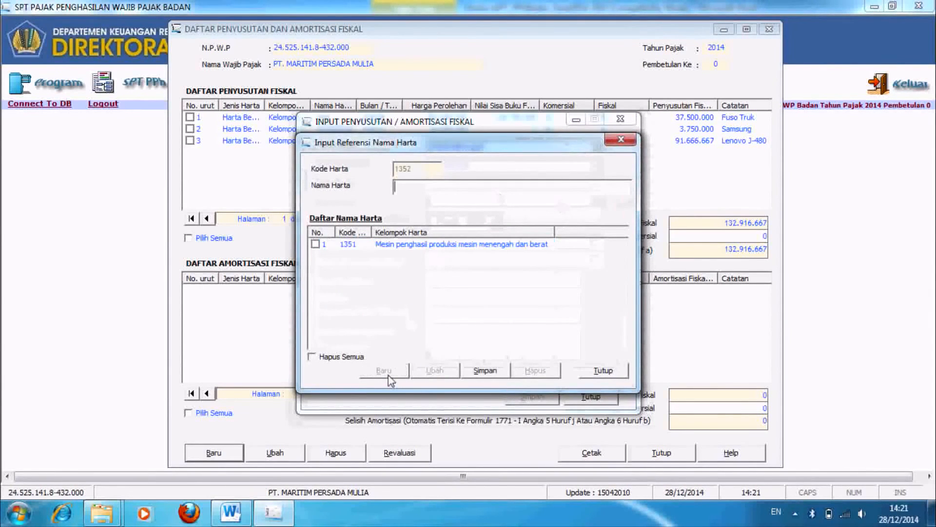
pyautogui.write('Mesin')
pyautogui.press('Return')
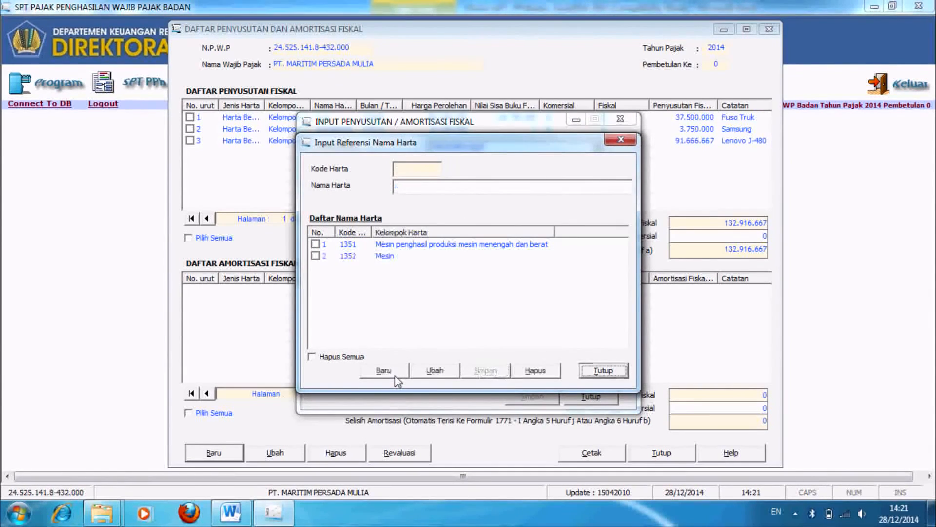
pyautogui.click(626, 370)
pyautogui.click(595, 199)
pyautogui.click(507, 228)
# Step: Set the Mesin acquisition date to Oktober 2001
pyautogui.click(441, 222)
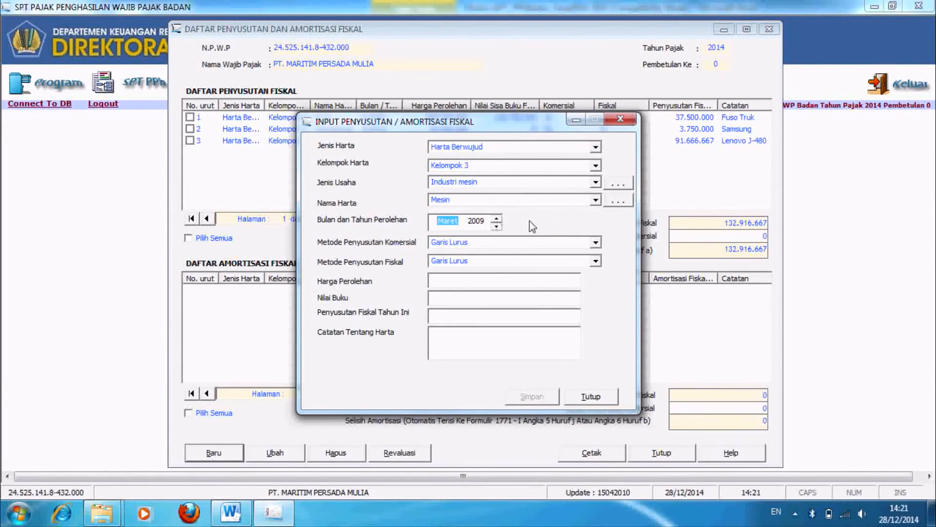
pyautogui.click(496, 218)
pyautogui.click(496, 218)
pyautogui.click(496, 218)
pyautogui.click(496, 218)
pyautogui.click(496, 218)
pyautogui.click(477, 222)
pyautogui.click(497, 227)
pyautogui.click(496, 227)
pyautogui.click(496, 227)
pyautogui.click(496, 227)
pyautogui.click(496, 227)
pyautogui.click(497, 227)
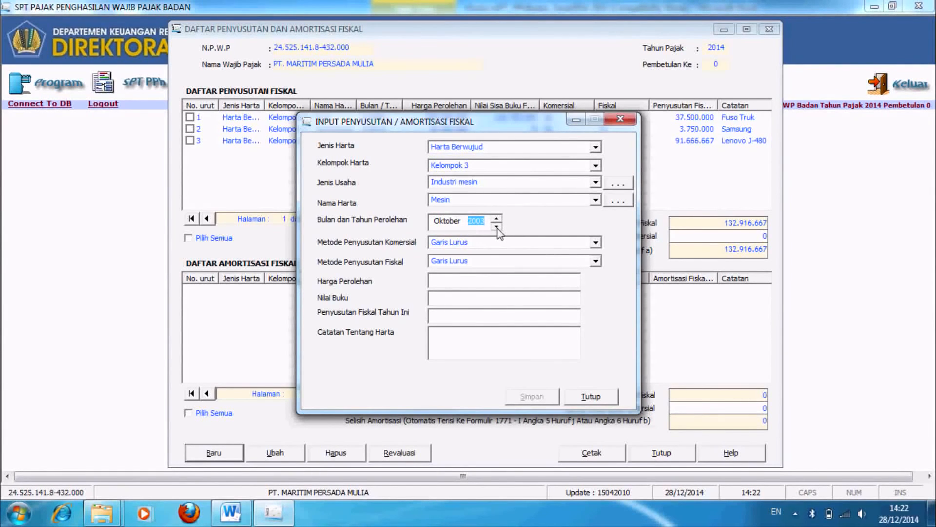
pyautogui.click(497, 228)
# Step: Enter cost 500.000.000 with note Speed Machine and save the entry
pyautogui.click(539, 281)
pyautogui.write('500000000')
pyautogui.press('Tab')
pyautogui.press('Tab')
pyautogui.write('Speed Machine')
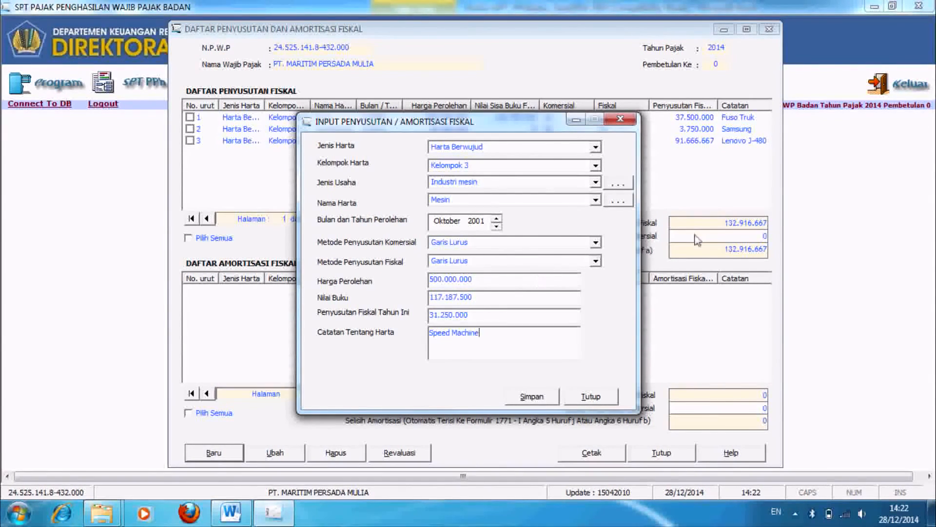
pyautogui.click(536, 396)
pyautogui.click(485, 302)
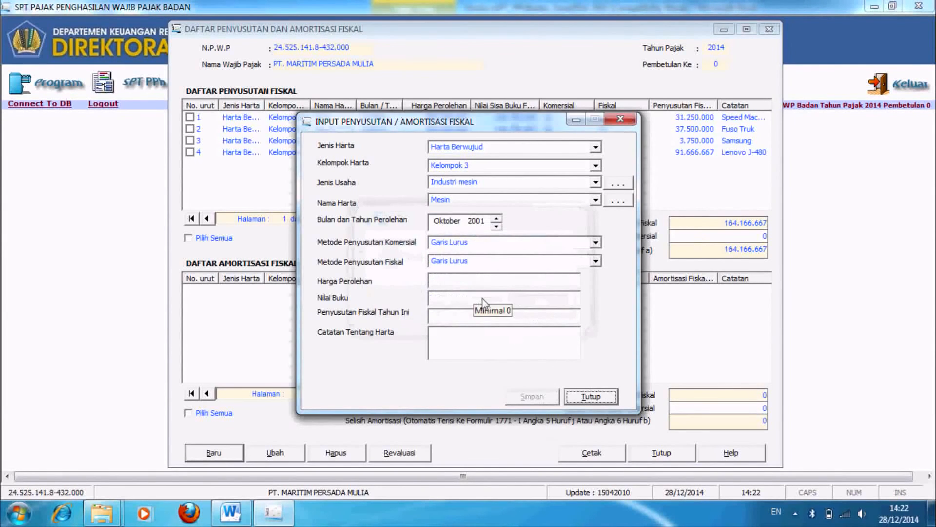
# Step: Start a Kelompok Bangunan, Permanen, Semua jenis usaha entry with a new asset name record
pyautogui.click(595, 147)
pyautogui.click(591, 182)
pyautogui.click(595, 167)
pyautogui.click(566, 186)
pyautogui.click(594, 183)
pyautogui.click(575, 204)
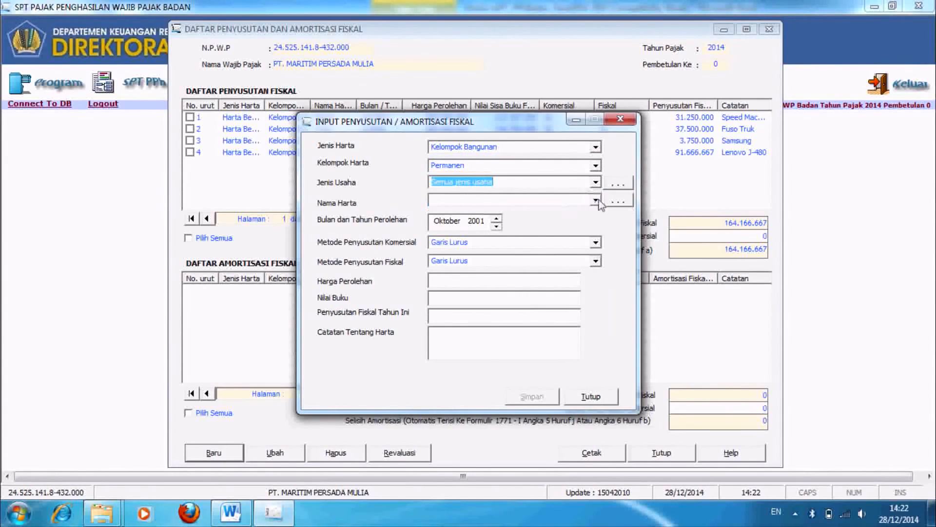
pyautogui.click(618, 201)
pyautogui.click(384, 371)
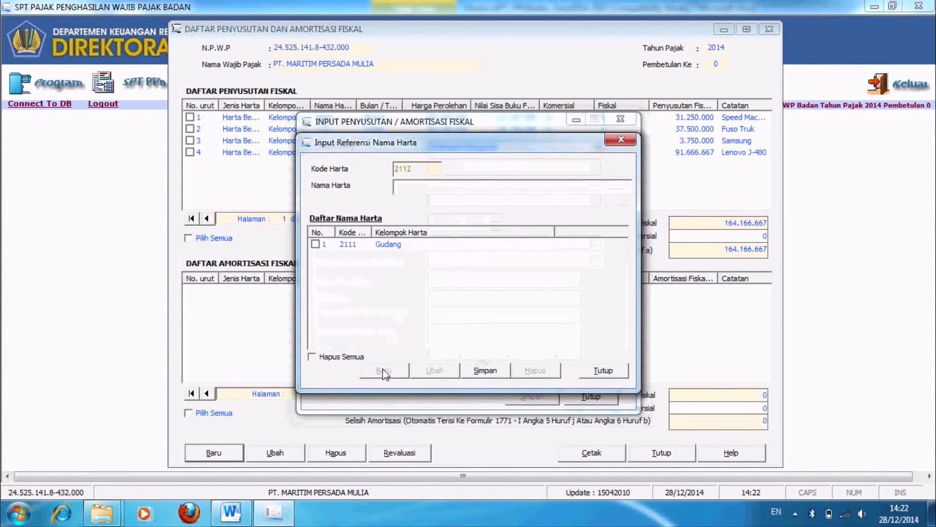
# Step: Add Pabrik as a new asset name and select it
pyautogui.write('Pabrik')
pyautogui.click(484, 370)
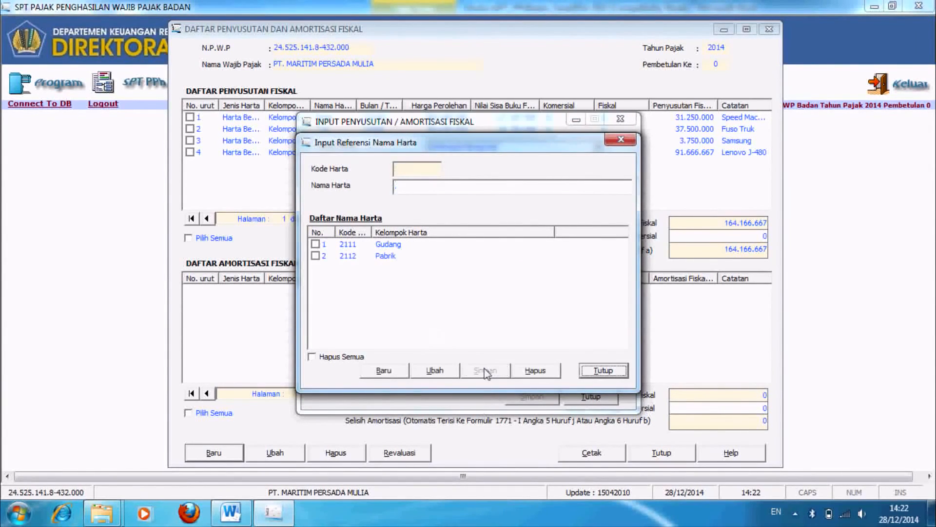
pyautogui.click(603, 370)
pyautogui.click(596, 201)
pyautogui.click(475, 230)
# Step: Record the Pabrik building from Maret 2001, cost 2.000.000.000, note Kantor Pabrik, and save it
pyautogui.click(496, 220)
pyautogui.click(496, 229)
pyautogui.click(560, 281)
pyautogui.write('2.000.000.000')
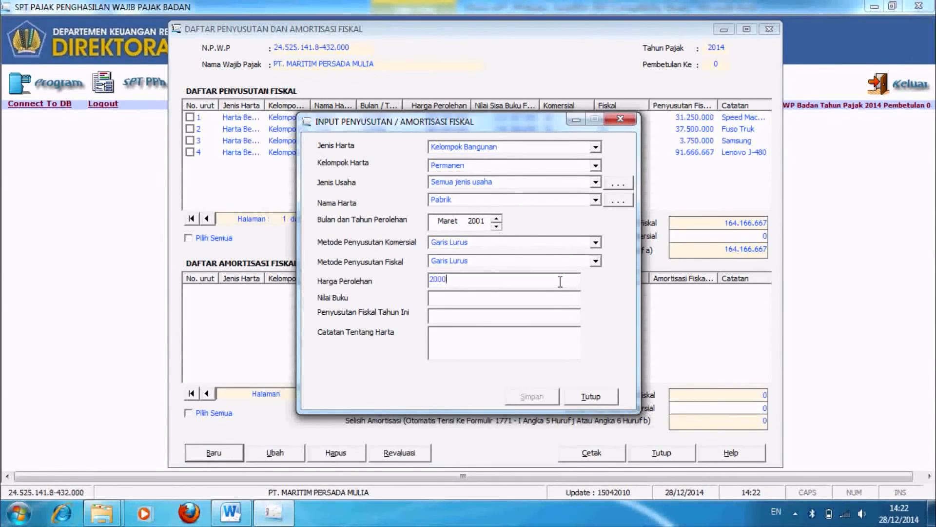
pyautogui.press('Tab')
pyautogui.press('Tab')
pyautogui.write('Kantror Pabrik')
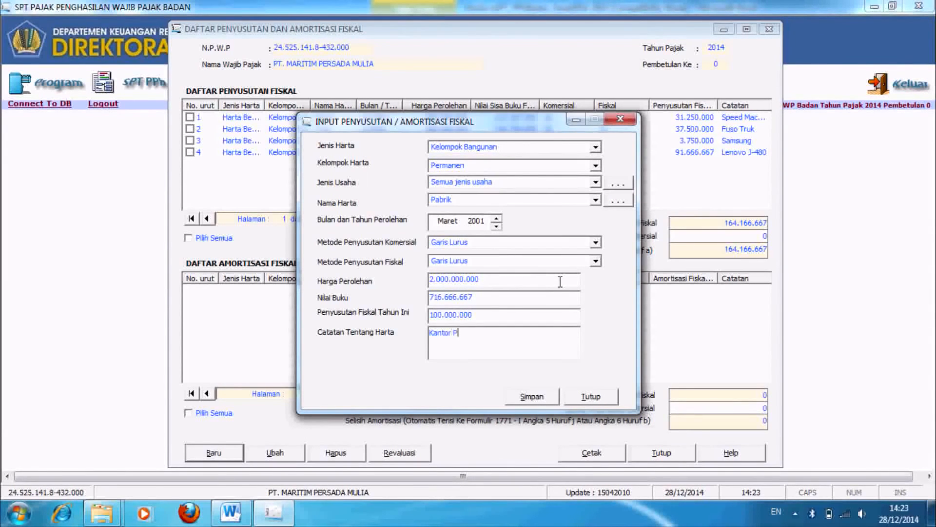
pyautogui.click(525, 396)
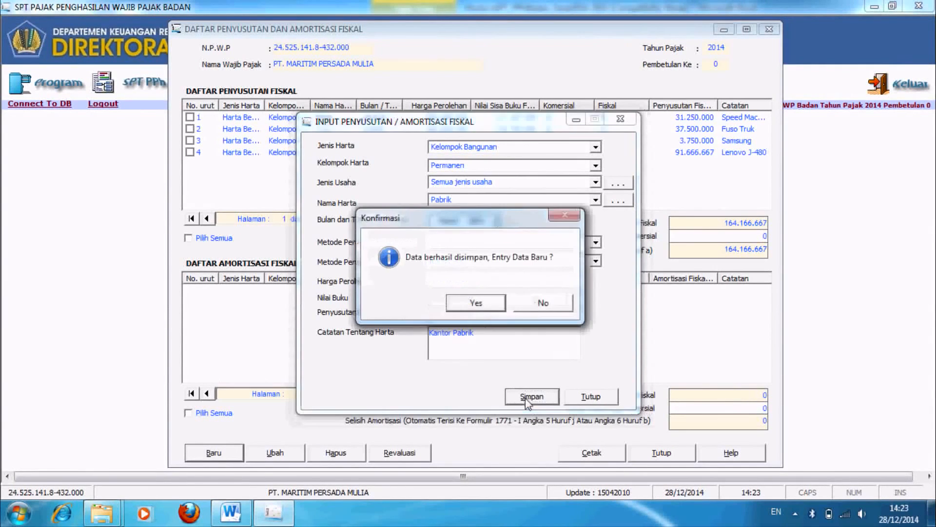
pyautogui.click(476, 303)
pyautogui.click(591, 396)
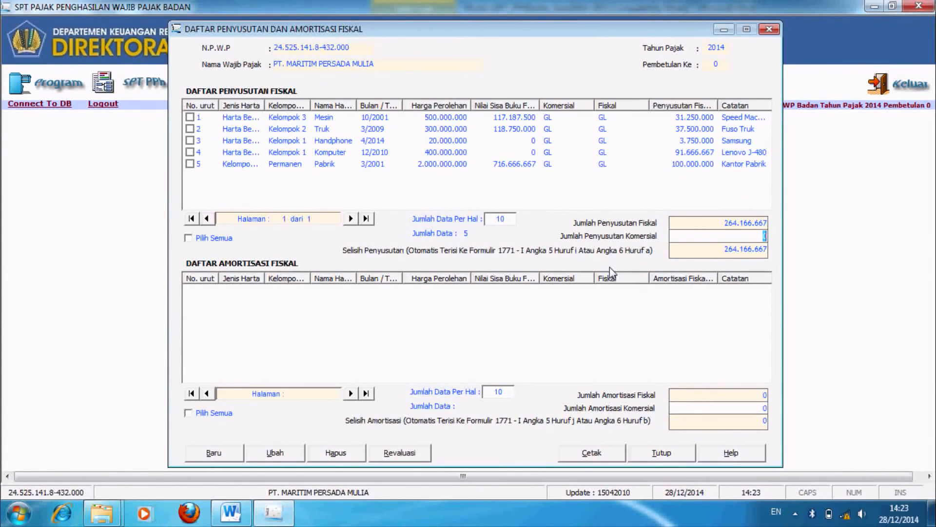
# Step: Enter 300.000.000 as Jumlah Penyusutan Komersial and close the depreciation list
pyautogui.write('300000000')
pyautogui.press('Tab')
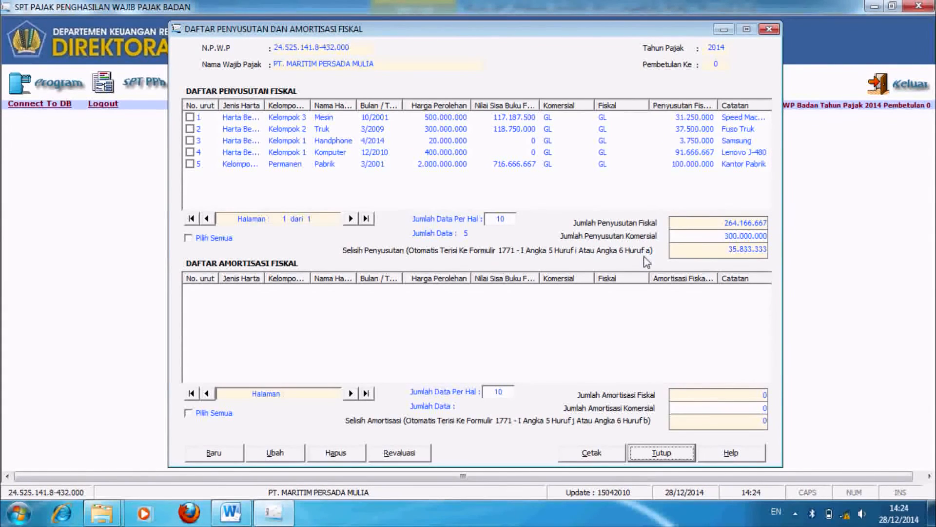
pyautogui.click(661, 451)
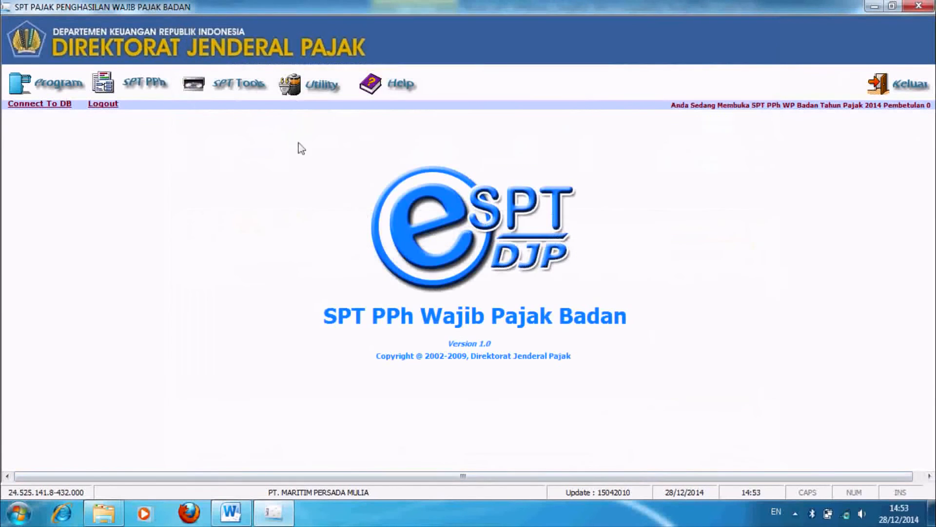
# Step: Open Transkrip Kutipan Elemen Laporan Keuangan, review each tab, and bring up the Word balance sheet
pyautogui.click(167, 85)
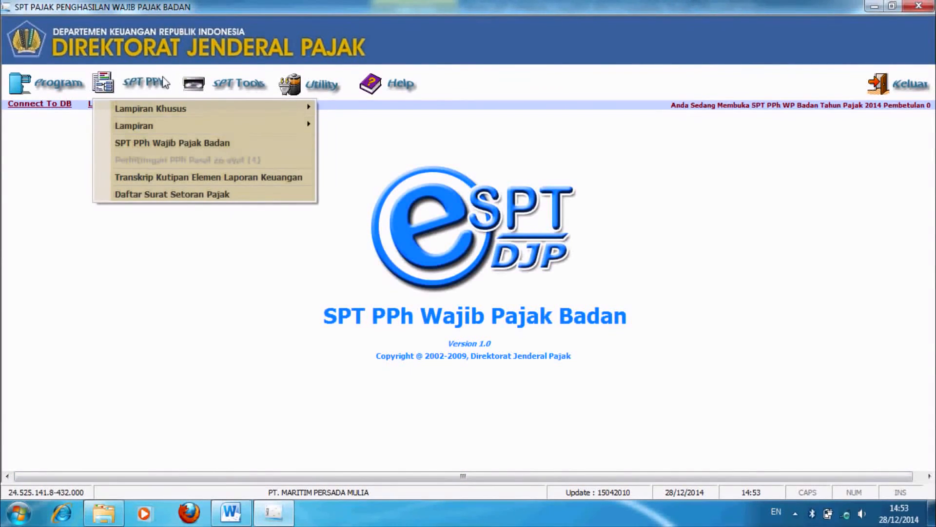
pyautogui.click(180, 179)
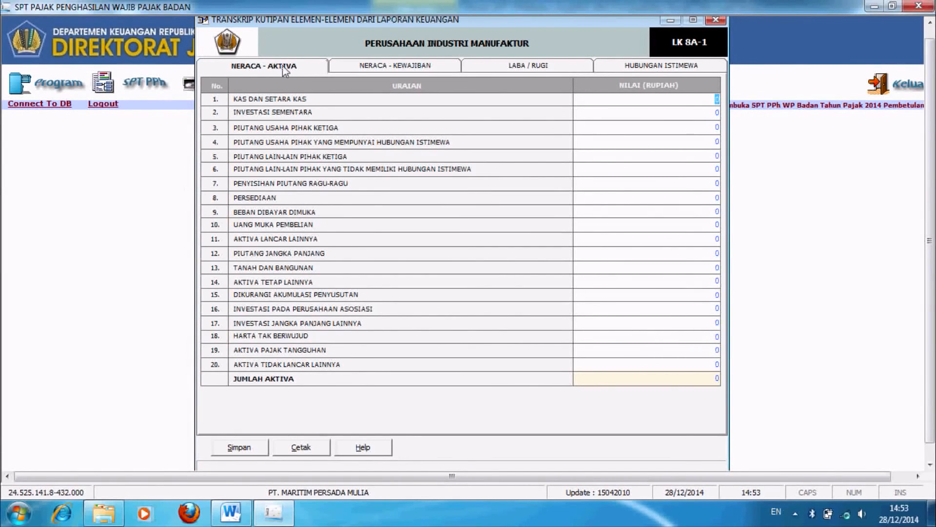
pyautogui.click(272, 73)
pyautogui.click(387, 70)
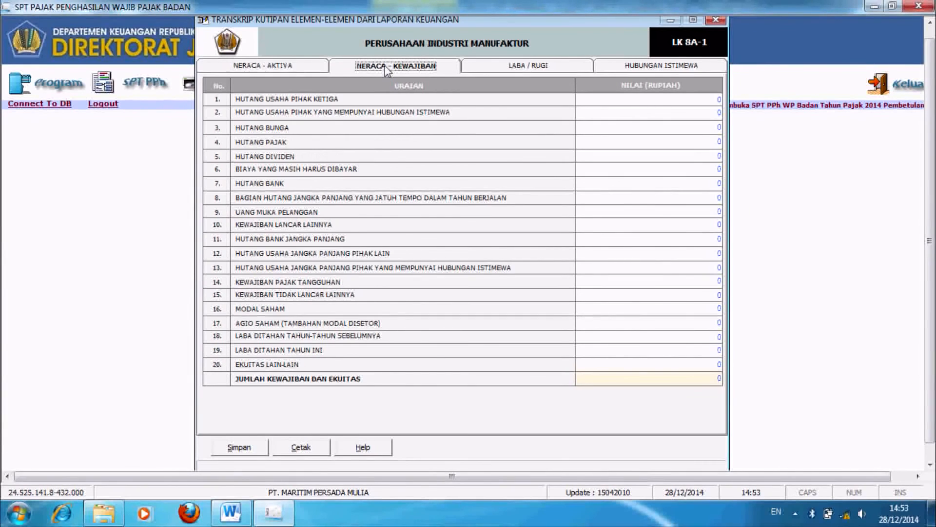
pyautogui.click(494, 69)
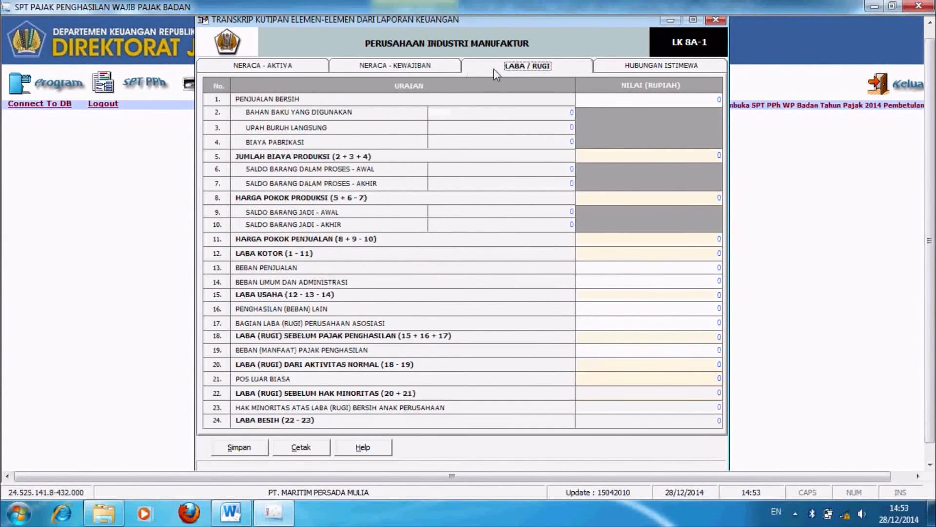
pyautogui.click(637, 68)
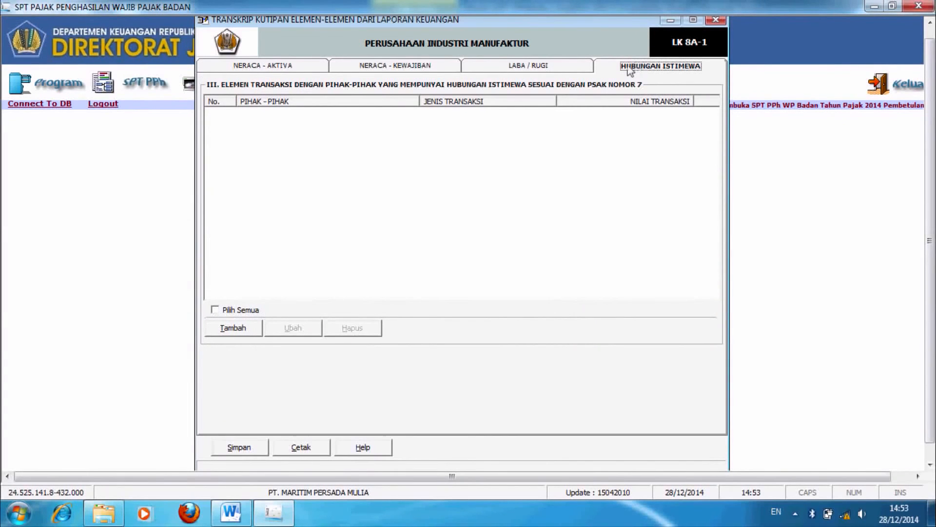
pyautogui.click(300, 71)
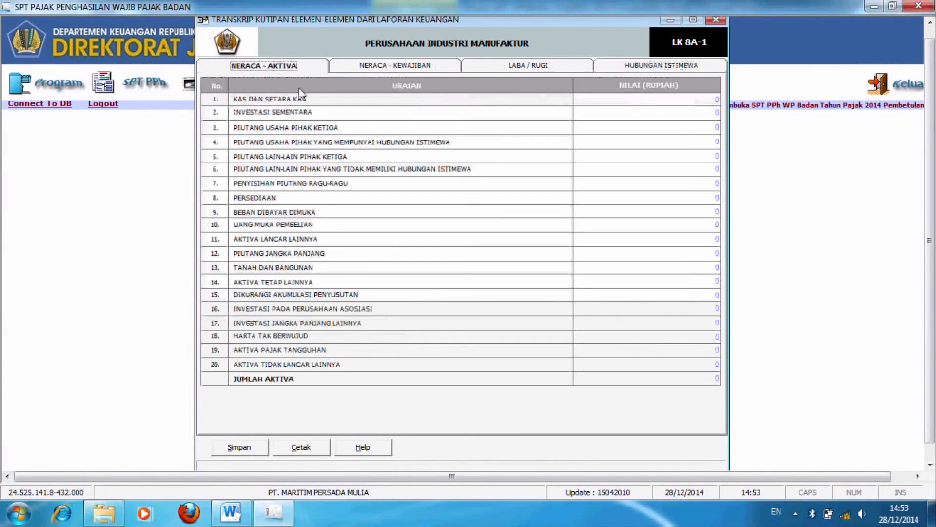
pyautogui.click(227, 514)
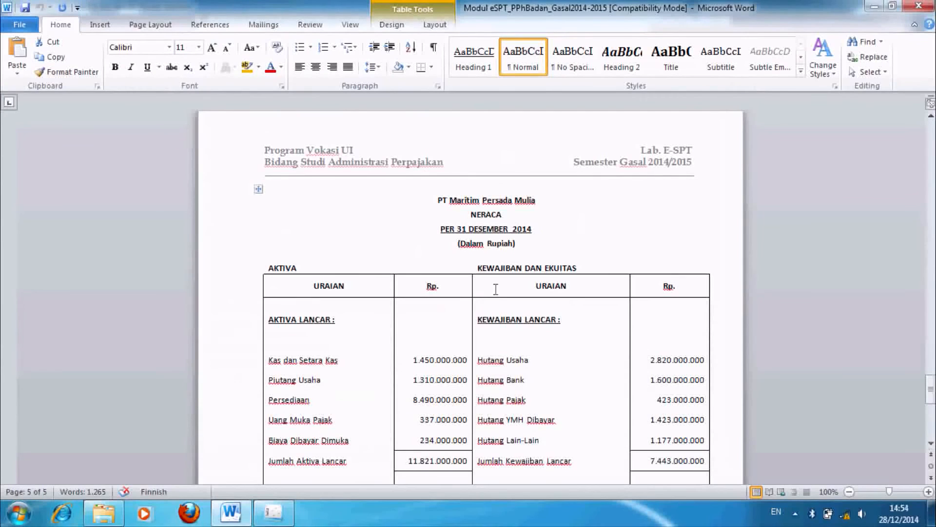
# Step: Enter cash 1.450.000.000, receivables 1.310.000.000 and inventory 8.490.000.000 in Neraca - Aktiva
pyautogui.click(273, 513)
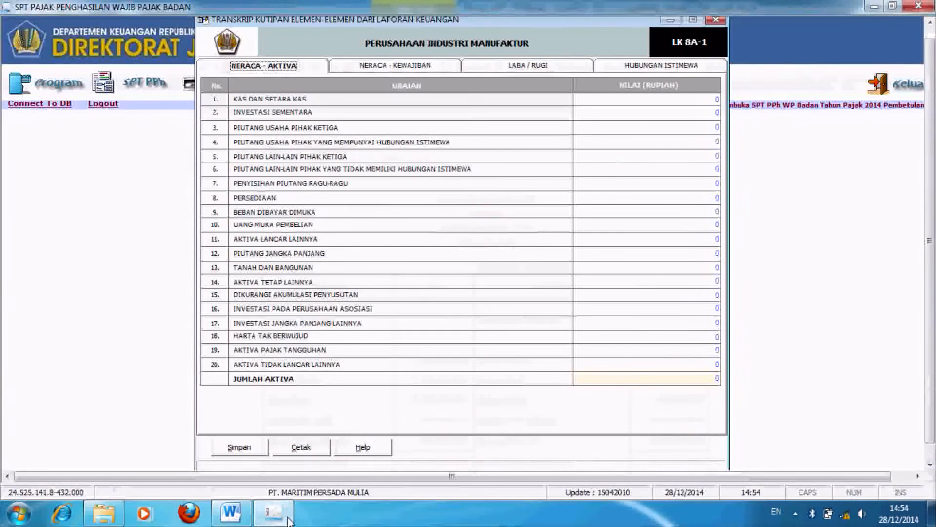
pyautogui.click(714, 99)
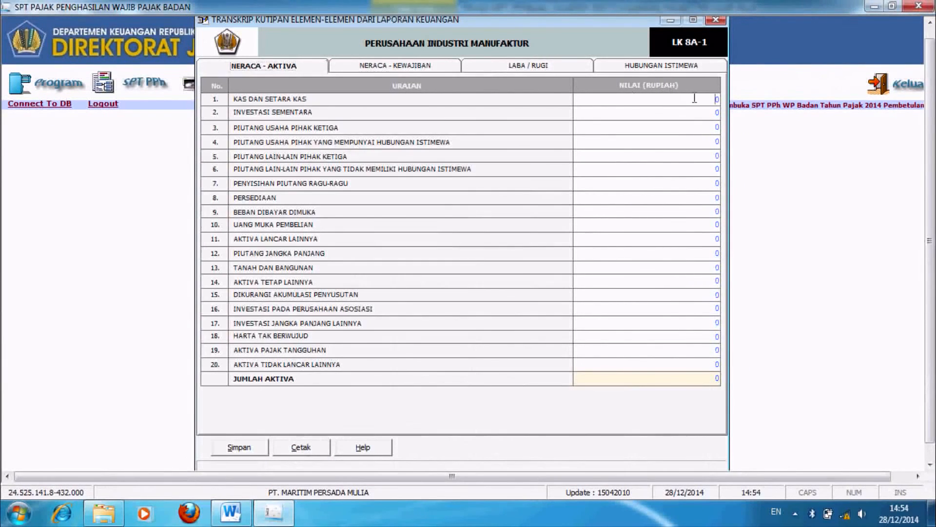
pyautogui.write('1450000000')
pyautogui.press('Return')
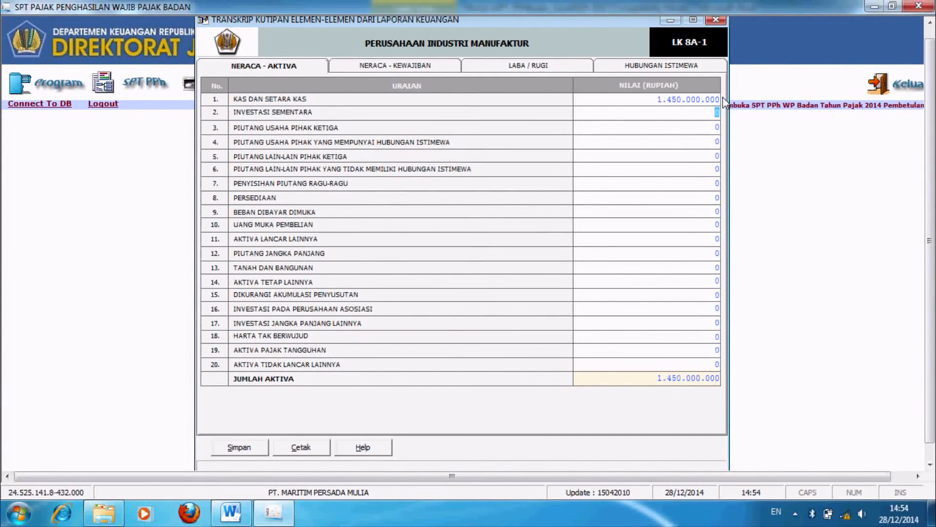
pyautogui.press('Return')
pyautogui.write('1310000000')
pyautogui.press('Return')
pyautogui.press('Return')
pyautogui.press('Return')
pyautogui.press('Return')
pyautogui.press('Return')
pyautogui.write('8490000000')
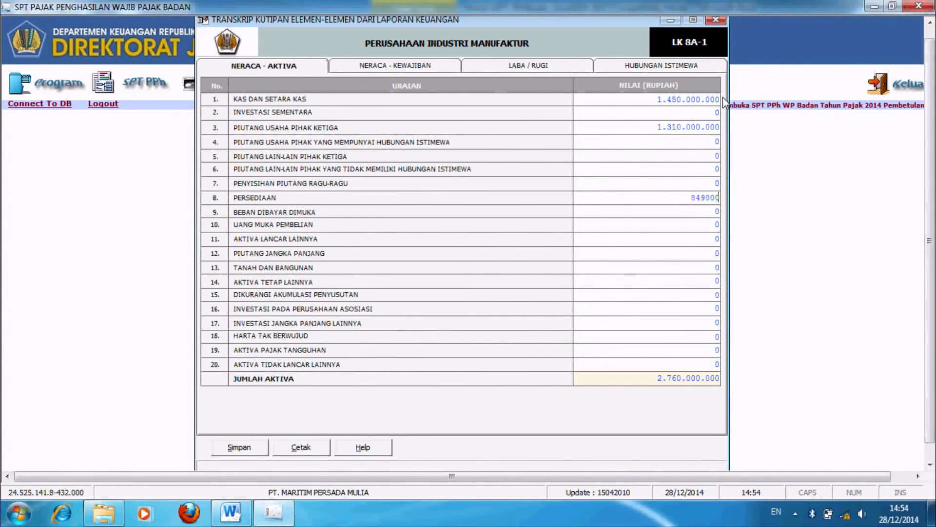
pyautogui.press('Return')
# Step: Enter the remaining asset values 337.000.000, 234.000.000, 322.000.000 and 1.200.000.000
pyautogui.press('Return')
pyautogui.write('337000000')
pyautogui.press('Return')
pyautogui.click(710, 212)
pyautogui.write('234000000')
pyautogui.press('Return')
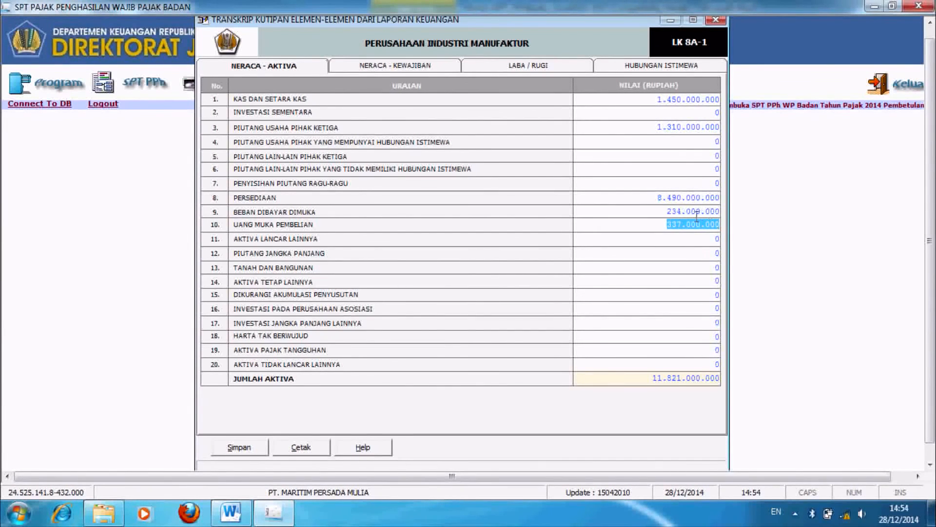
pyautogui.click(695, 282)
pyautogui.write('322000000')
pyautogui.press('Return')
pyautogui.write('1200000000')
pyautogui.press('Return')
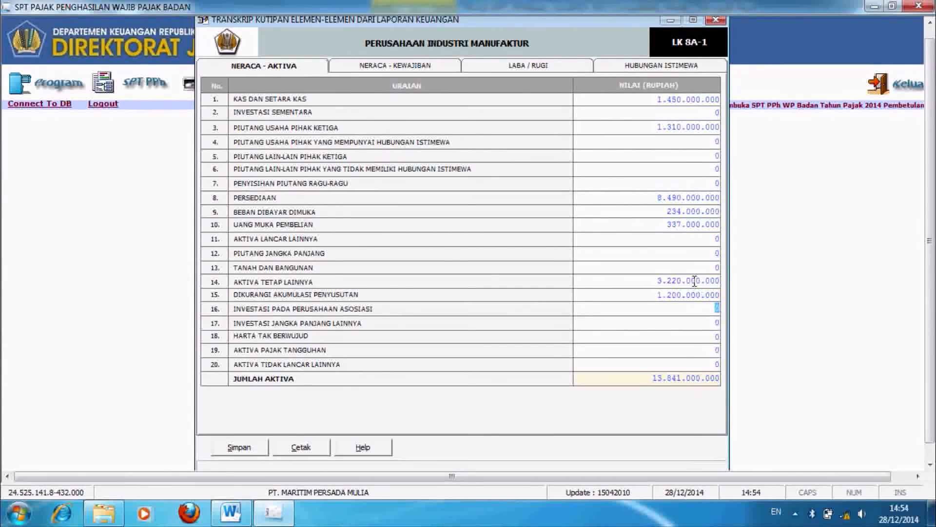
pyautogui.click(396, 65)
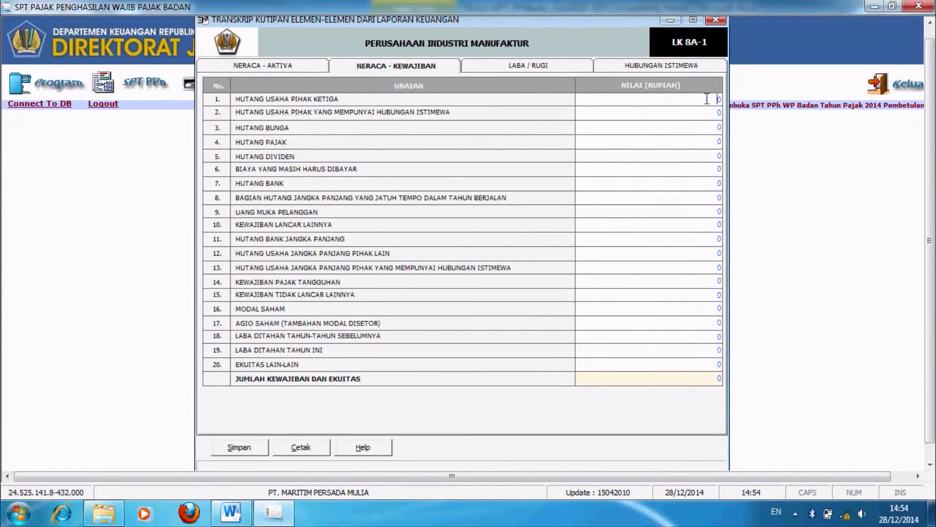
# Step: Enter liabilities: payables 2.820.000.000, bank loan 1.600.000.000, taxes 4.230.000.000, dividends 1.423.000.000, other 1.177.000.000
pyautogui.write('2820000000')
pyautogui.press('Return')
pyautogui.press('Return')
pyautogui.press('Return')
pyautogui.click(707, 182)
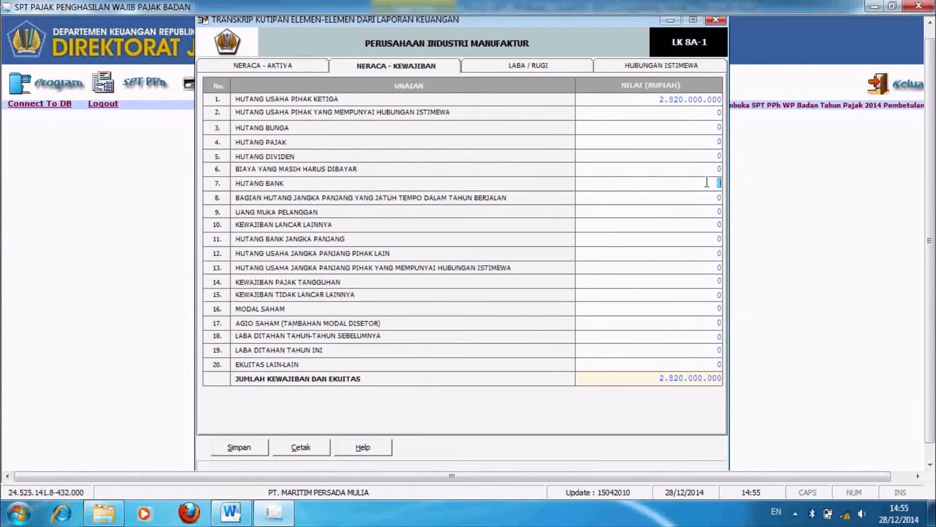
pyautogui.write('1600000000')
pyautogui.click(696, 141)
pyautogui.write('4230000000')
pyautogui.press('Return')
pyautogui.write('1423000')
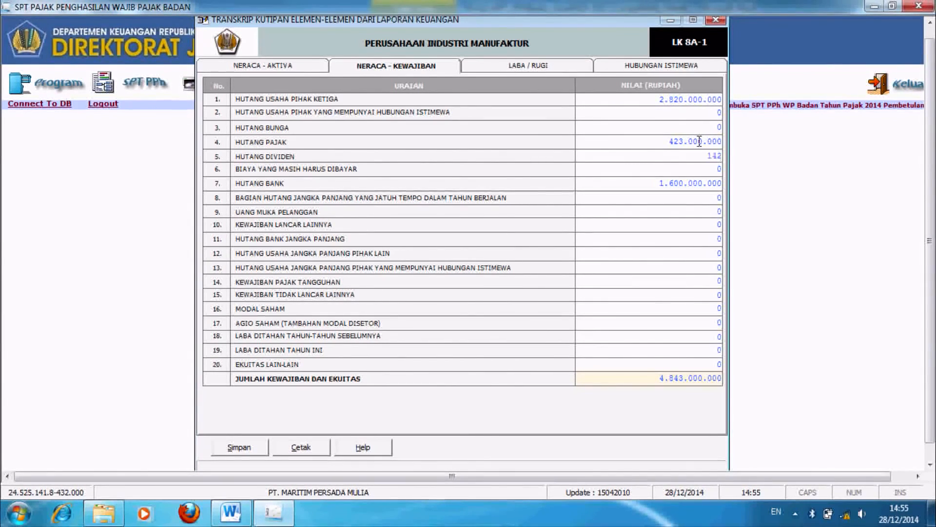
pyautogui.write('000')
pyautogui.press('Return')
pyautogui.press('Return')
pyautogui.click(688, 225)
pyautogui.write('1177000000')
# Step: Enter equity: share capital, retained earnings 340.000.000 and current-year earnings 1.058.000.000
pyautogui.press('Return')
pyautogui.click(684, 263)
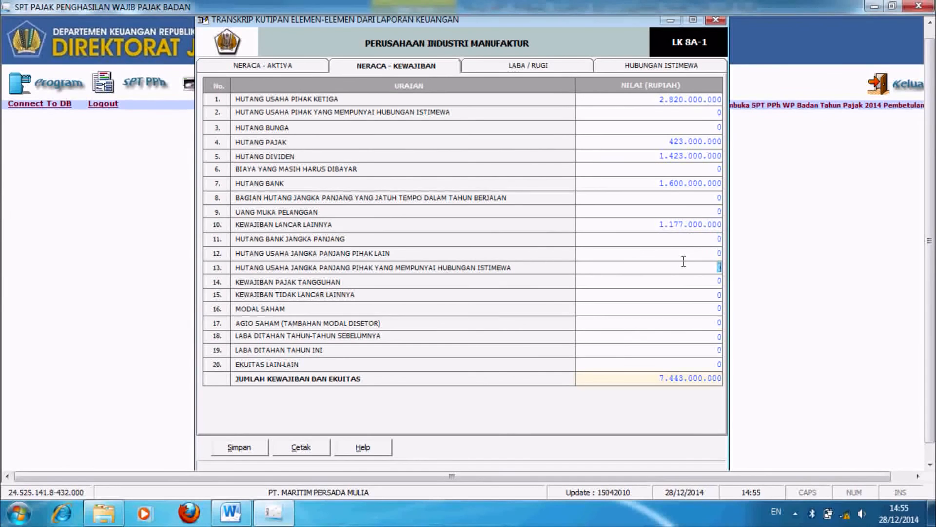
pyautogui.click(676, 308)
pyautogui.write('5.000.000')
pyautogui.press('Return')
pyautogui.press('Return')
pyautogui.write('340.000.000')
pyautogui.press('Return')
pyautogui.write('155')
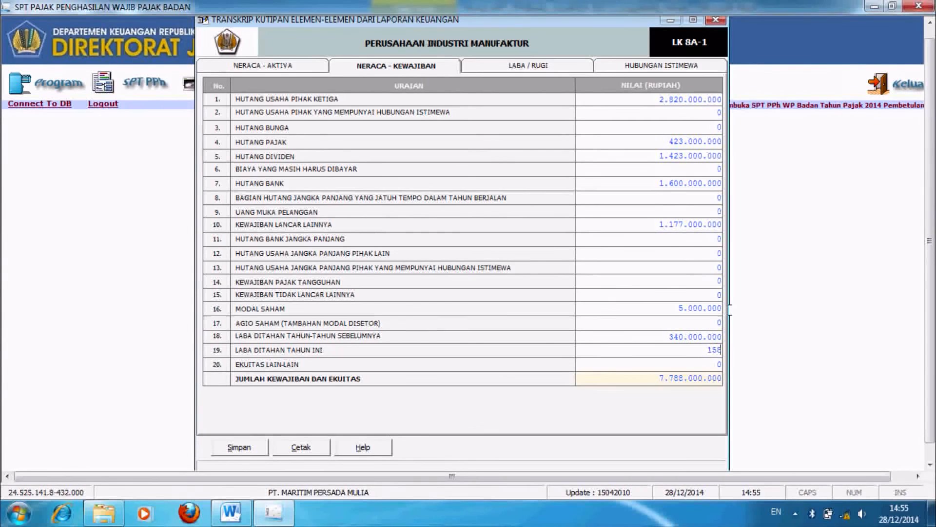
pyautogui.moveTo(709, 352); pyautogui.dragTo(739, 349)
pyautogui.write('1.058.000.000')
pyautogui.press('Return')
# Step: Correct Modal Saham to 5.000.000.000
pyautogui.click(720, 308)
pyautogui.click(720, 307)
pyautogui.write('00000')
pyautogui.press('BackSpace')
pyautogui.press('BackSpace')
pyautogui.press('BackSpace')
pyautogui.press('BackSpace')
pyautogui.press('BackSpace')
pyautogui.press('BackSpace')
pyautogui.press('BackSpace')
pyautogui.press('BackSpace')
pyautogui.press('BackSpace')
pyautogui.press('BackSpace')
pyautogui.press('BackSpace')
pyautogui.press('BackSpace')
pyautogui.press('BackSpace')
pyautogui.write('000.000.000')
pyautogui.press('Tab')
# Step: Save the balanced transcript at 13.841.000.000 and close the transcript window
pyautogui.click(516, 68)
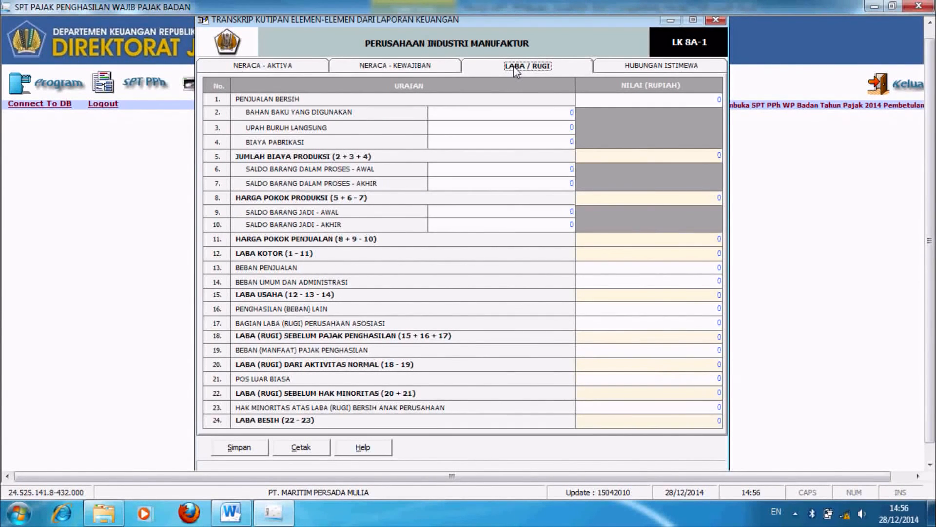
pyautogui.click(396, 67)
pyautogui.click(239, 447)
pyautogui.click(446, 302)
pyautogui.click(511, 303)
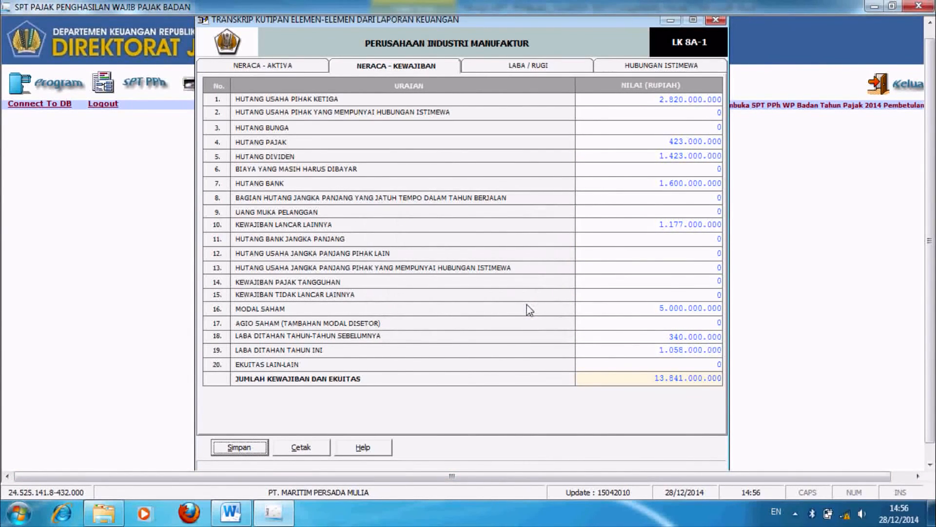
pyautogui.click(716, 20)
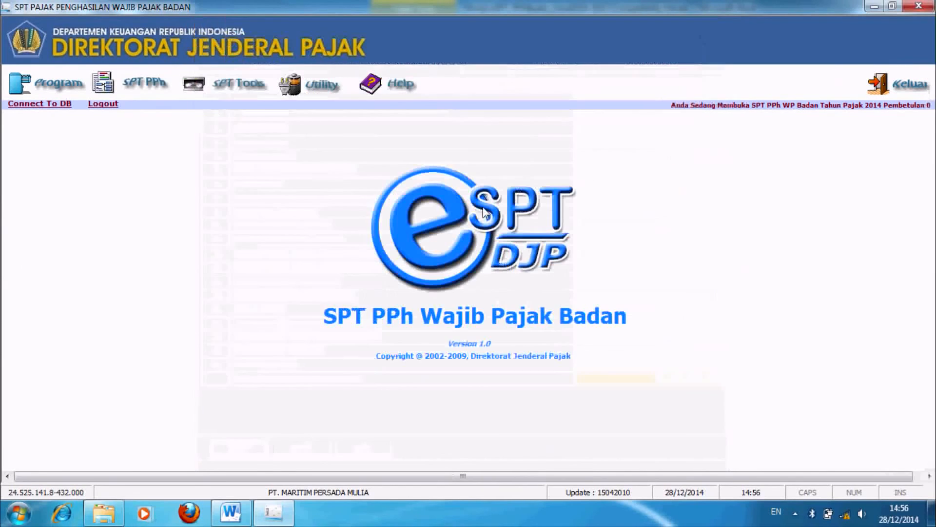
# Step: Open Formulir 1771-V from the SPT PPh Lampiran menu
pyautogui.click(143, 87)
pyautogui.moveTo(167, 127)
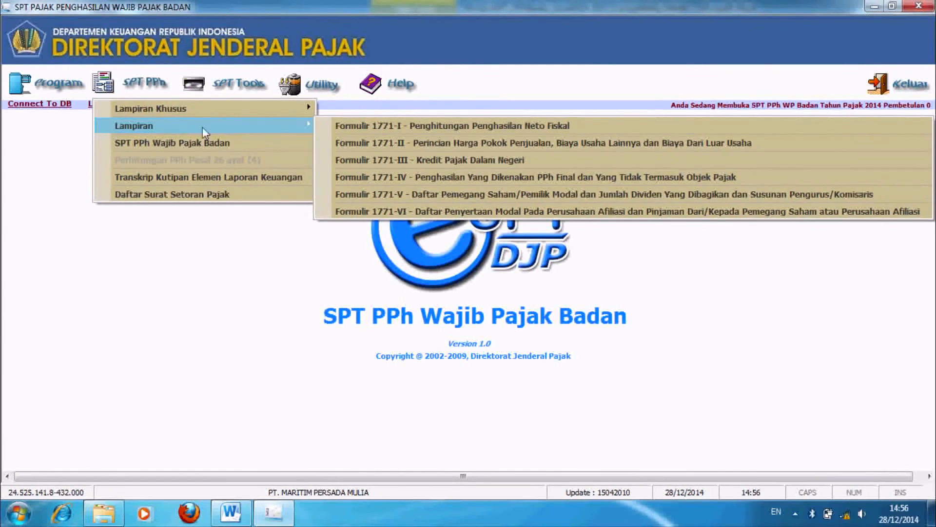
pyautogui.click(454, 200)
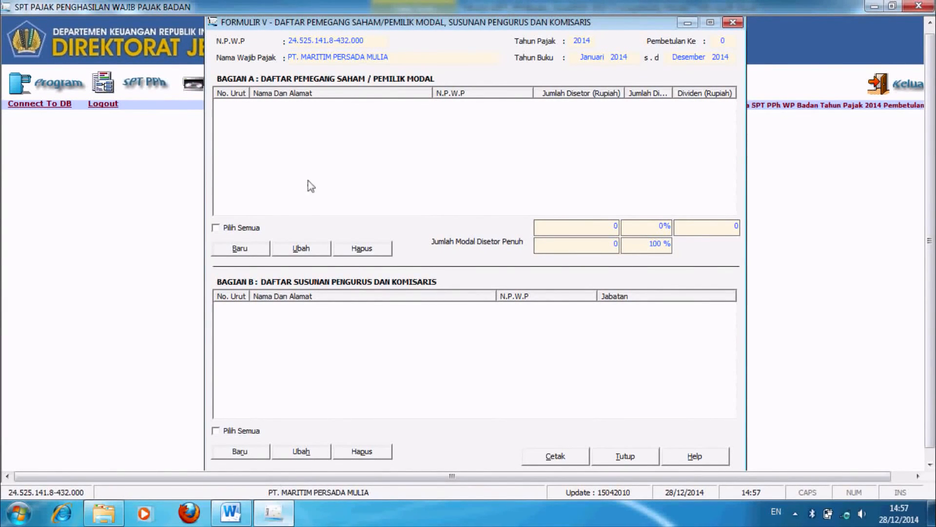
# Step: Enter the total paid-up capital of 5.000.000.000, checking the shareholder figures in the Word source
pyautogui.click(236, 249)
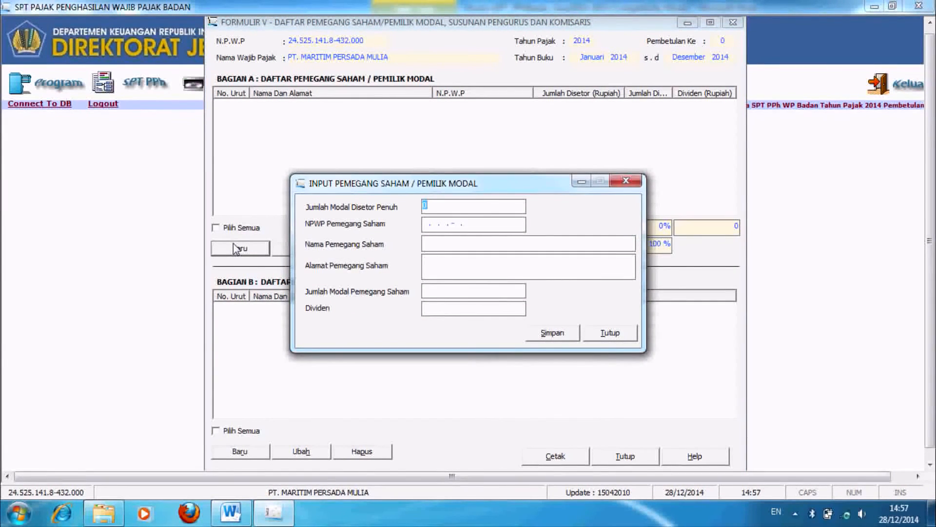
pyautogui.write('5.000.000.000')
pyautogui.press('Tab')
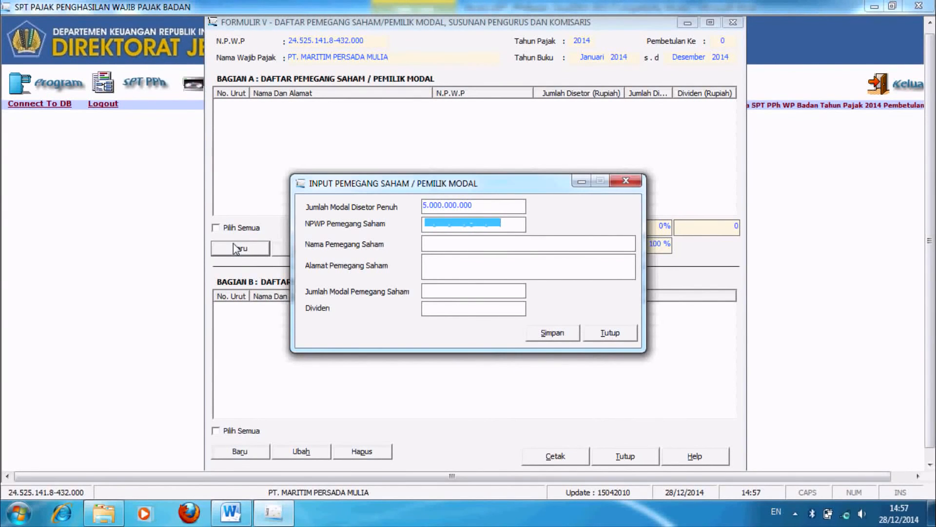
pyautogui.hotkey('alt', 'Tab')
pyautogui.moveTo(931, 385); pyautogui.dragTo(931, 185)
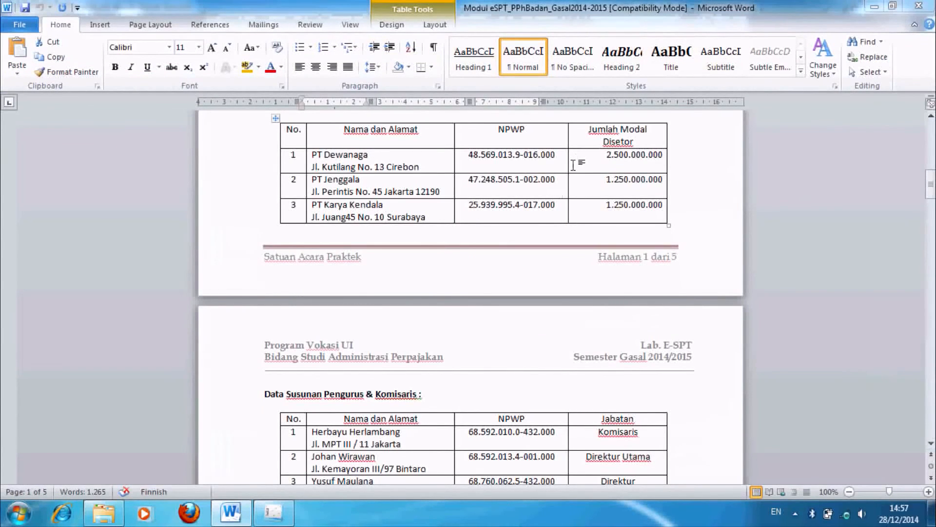
pyautogui.hotkey('alt', 'Tab')
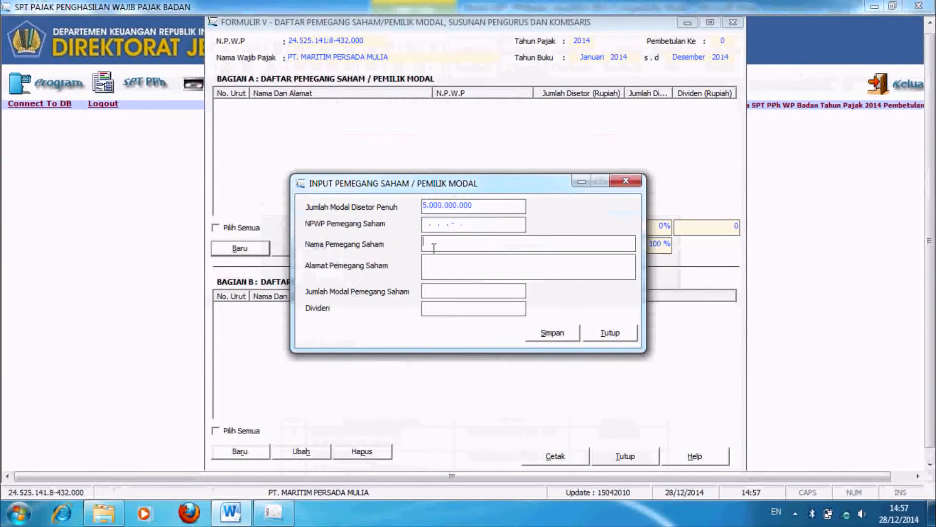
pyautogui.click(435, 266)
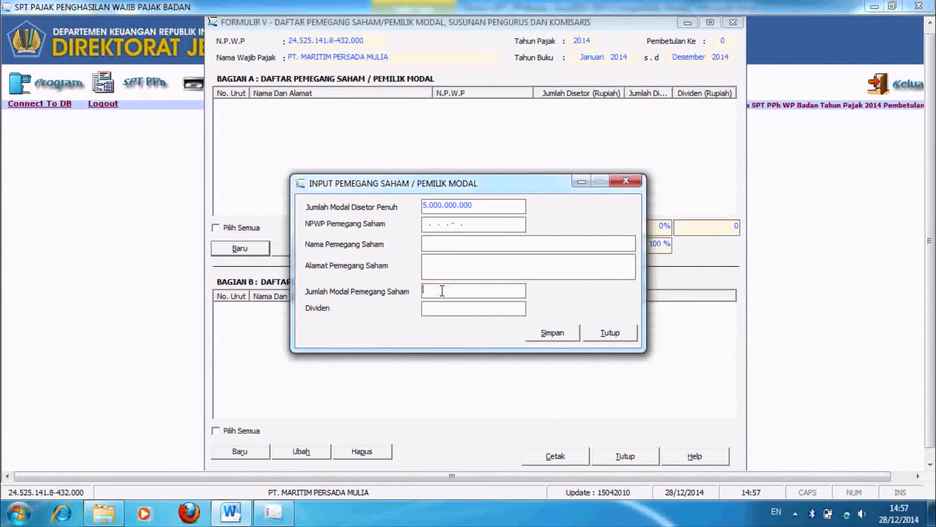
pyautogui.hotkey('alt', 'Tab')
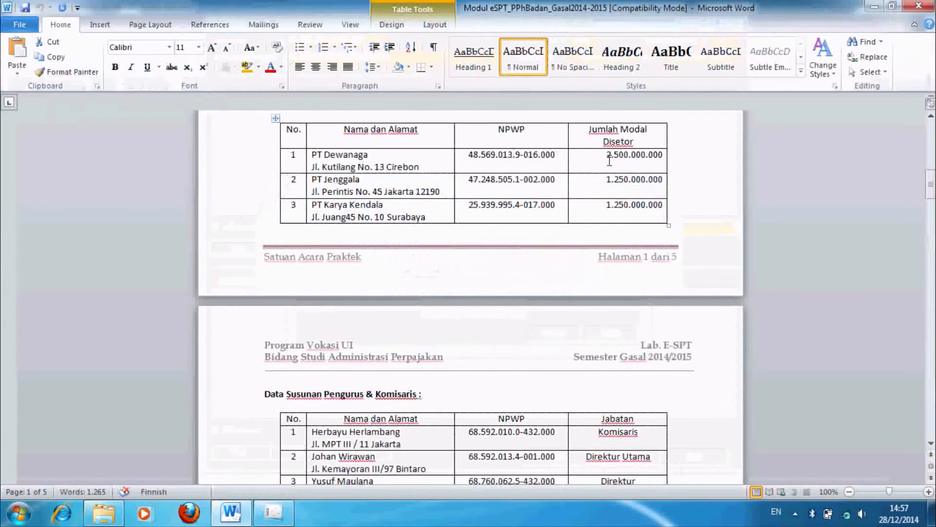
pyautogui.moveTo(613, 162); pyautogui.dragTo(668, 160)
pyautogui.moveTo(312, 164); pyautogui.dragTo(609, 159)
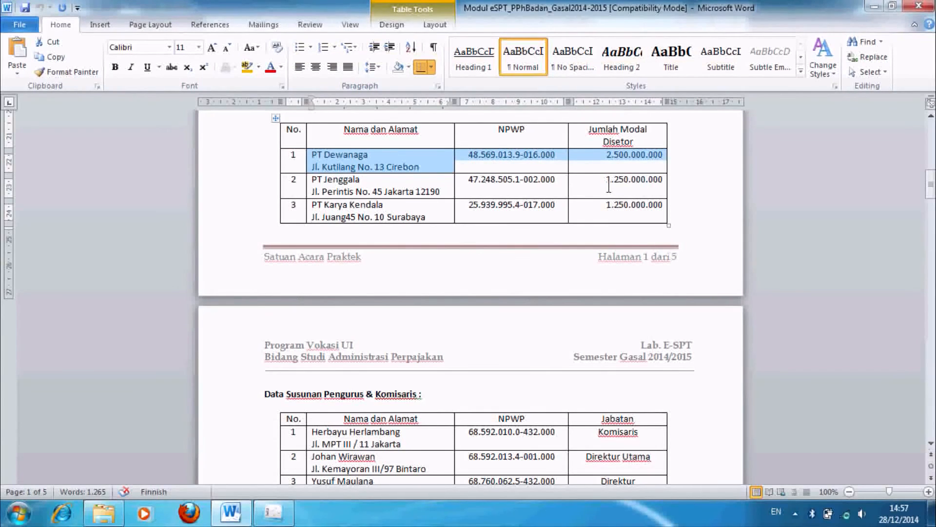
pyautogui.hotkey('alt', 'Tab')
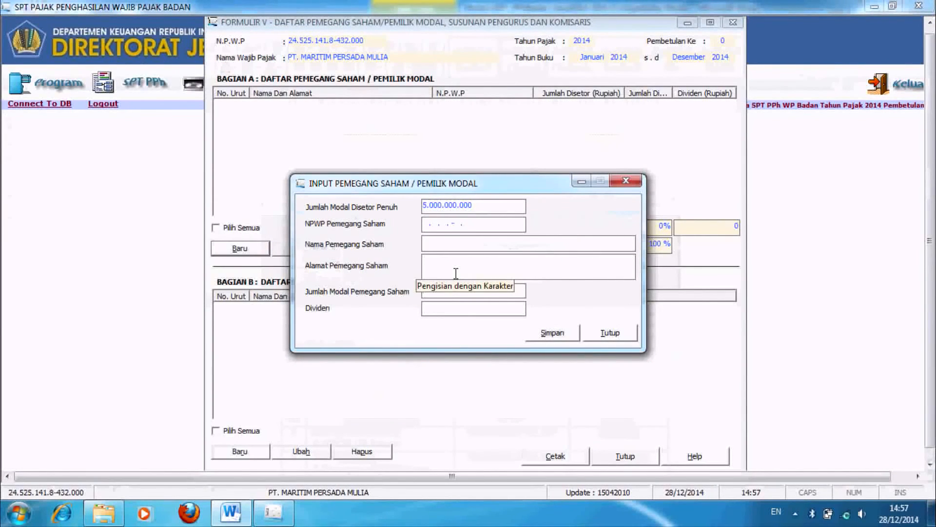
# Step: Add shareholder PT DEWANGGA with its NPWP, address JAKARTA and capital 2.500.000.000
pyautogui.click(492, 225)
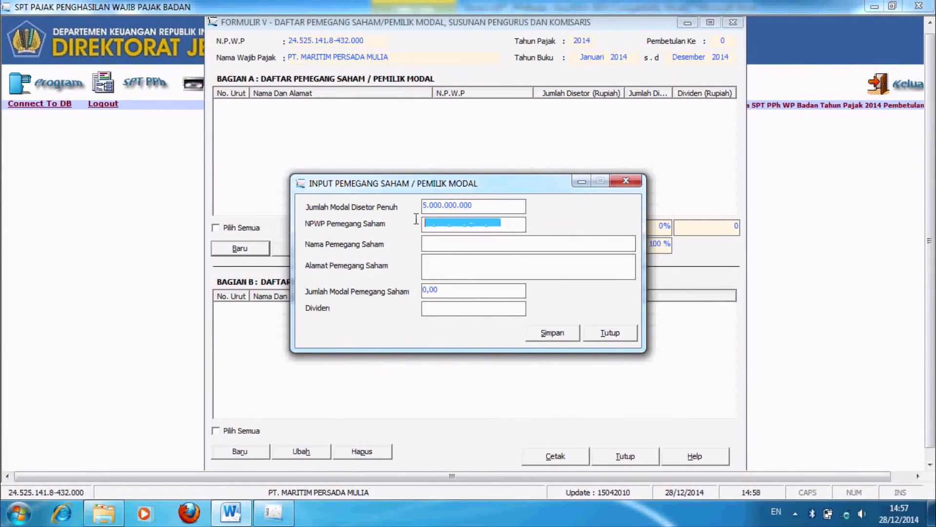
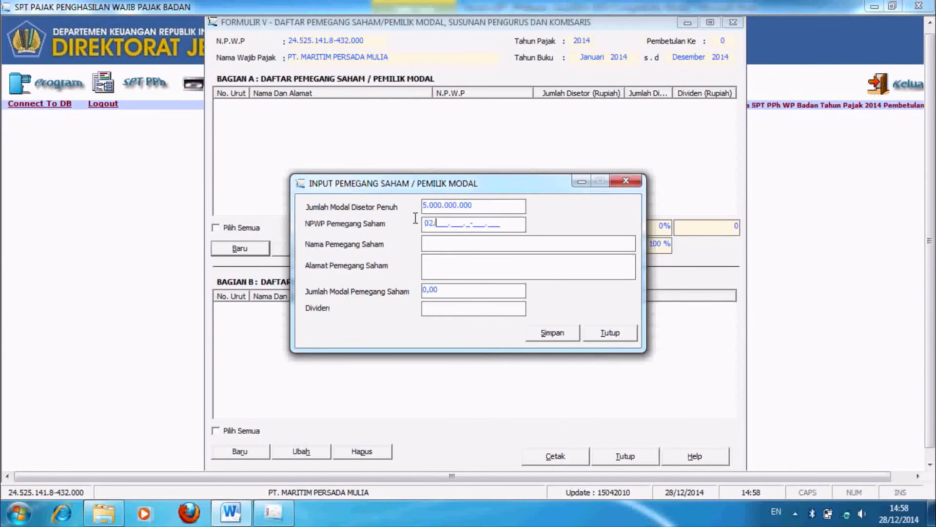
pyautogui.press('Tab')
pyautogui.press('capslock')
pyautogui.write('PT ')
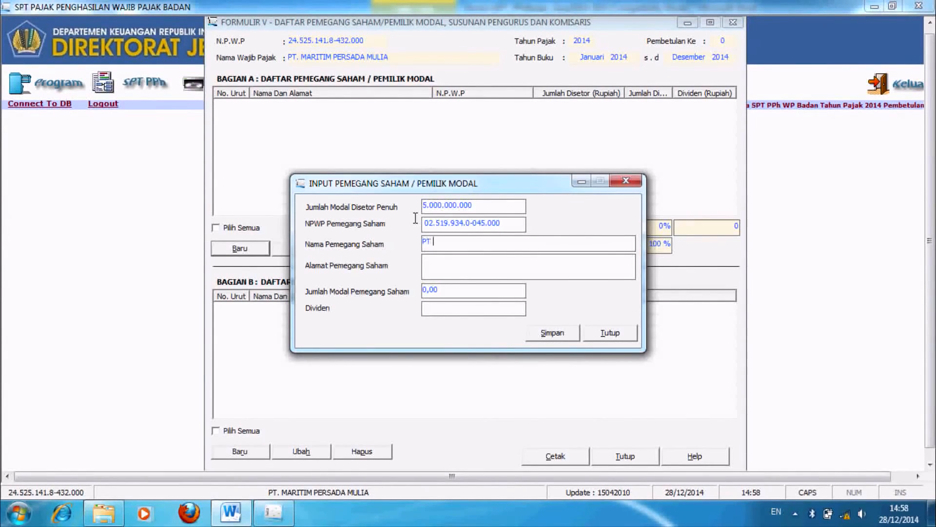
pyautogui.write('DEWANGGA')
pyautogui.press('Tab')
pyautogui.write('JAKARTA')
pyautogui.press('Tab')
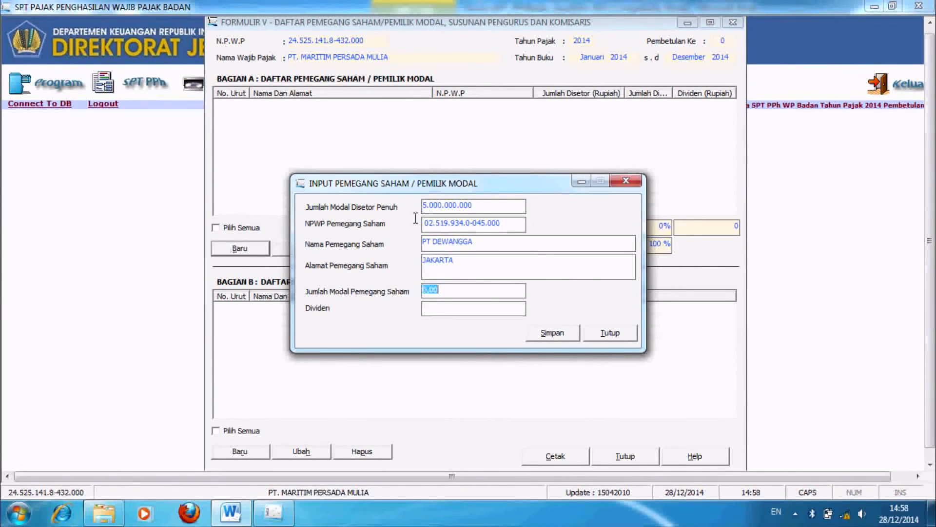
pyautogui.write('2.500.')
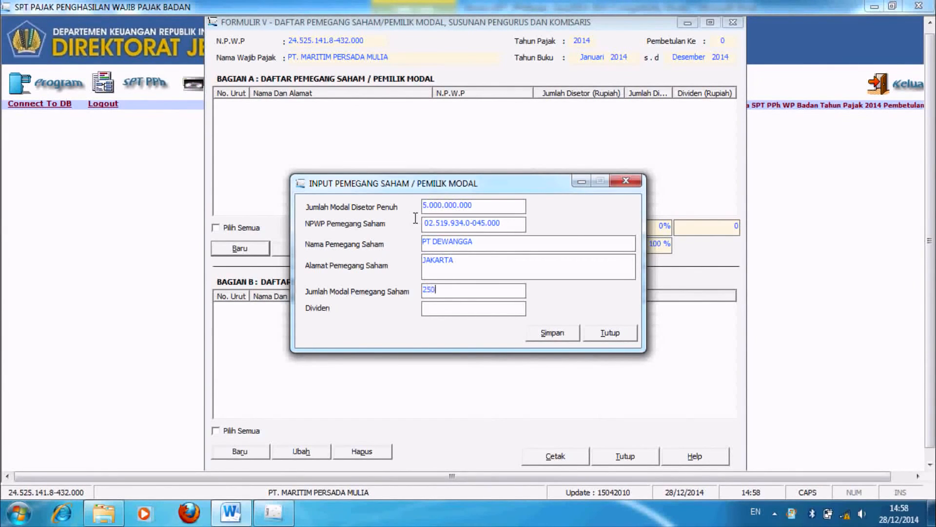
pyautogui.write('000.000')
pyautogui.press('Tab')
pyautogui.press('Tab')
pyautogui.press('Return')
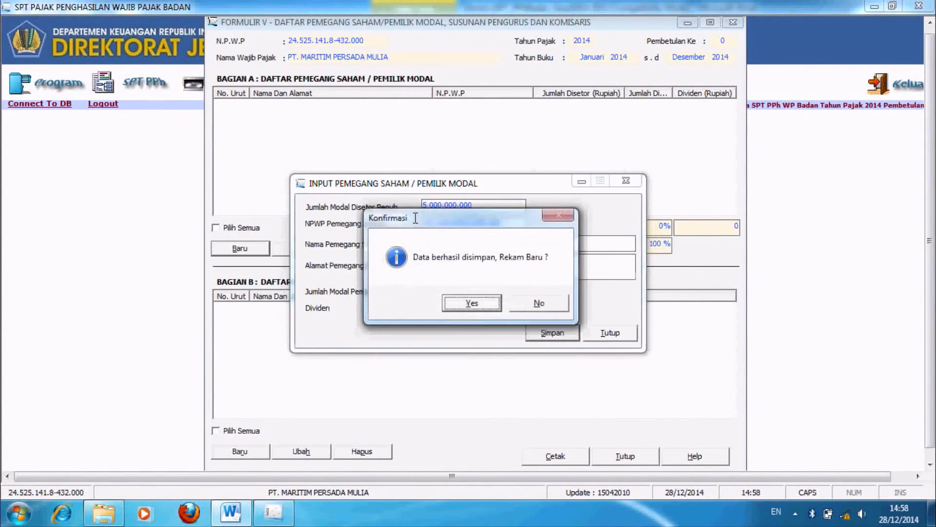
# Step: Add shareholder PT JENGGALA with its NPWP, address JAKARTA and capital 1.250.000.000
pyautogui.press('Return')
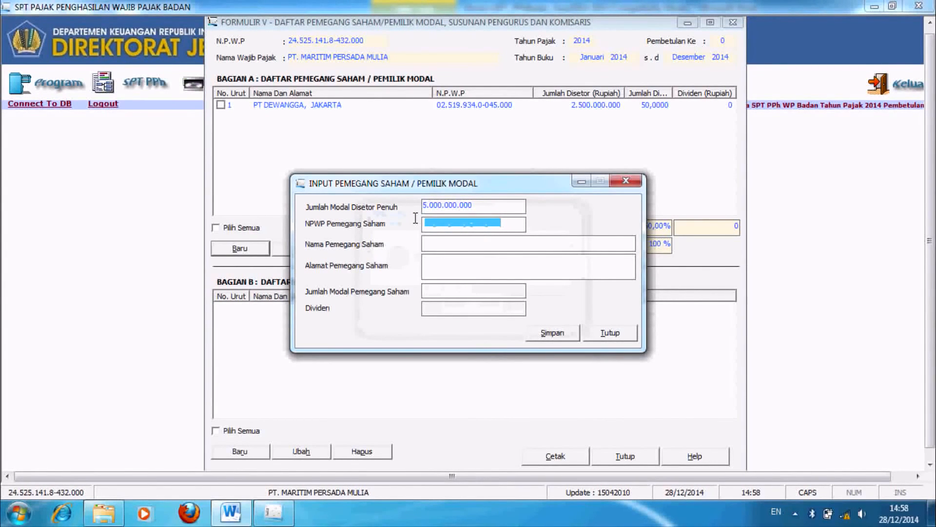
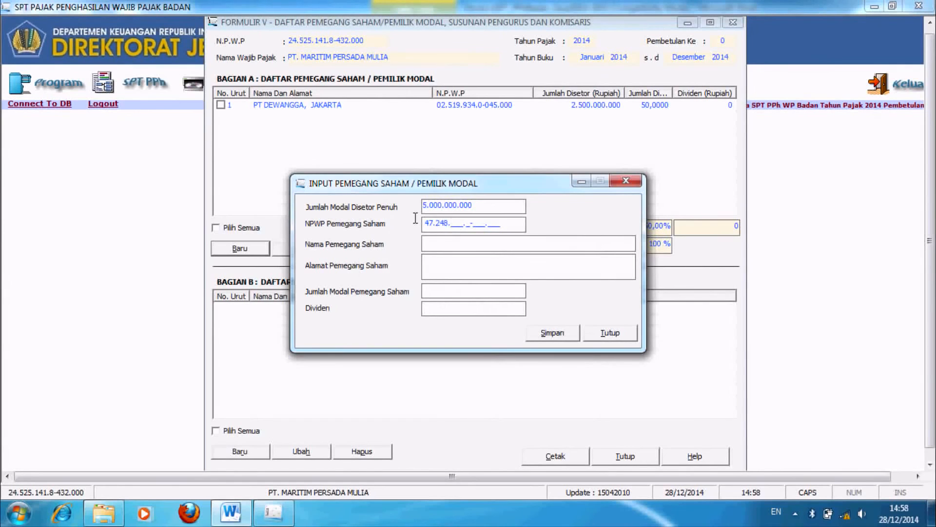
pyautogui.write('PT ')
pyautogui.write('JENGGALA')
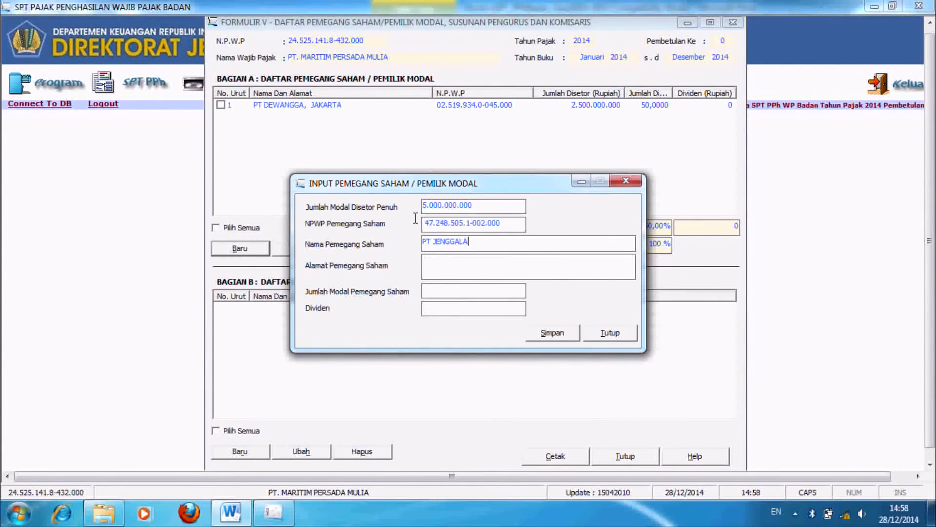
pyautogui.press('Tab')
pyautogui.write('JAKARTA')
pyautogui.press('Tab')
pyautogui.write('1.250.000.000')
pyautogui.press('Tab')
pyautogui.press('Tab')
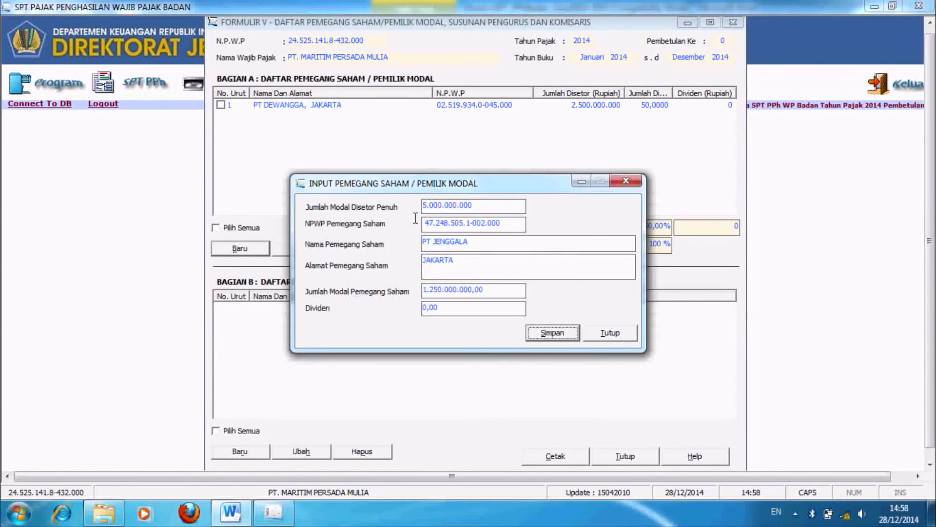
pyautogui.press('Return')
pyautogui.press('Return')
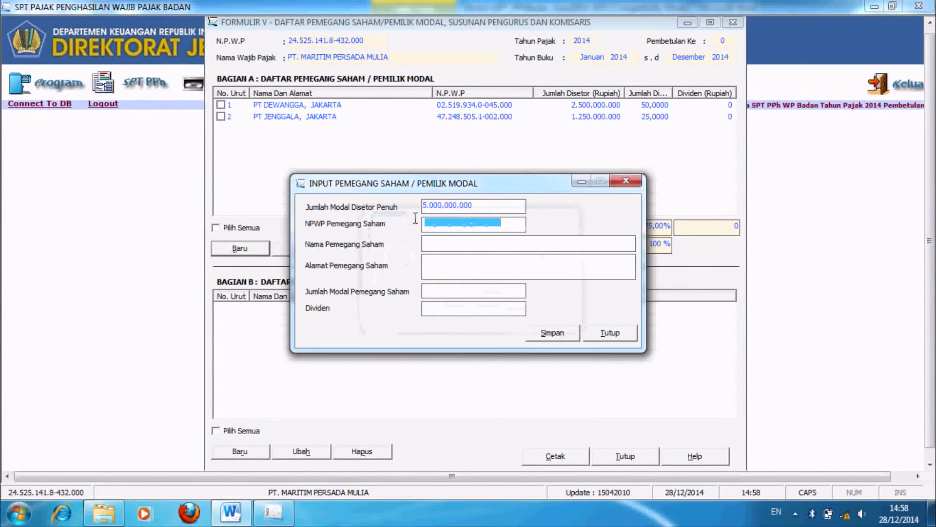
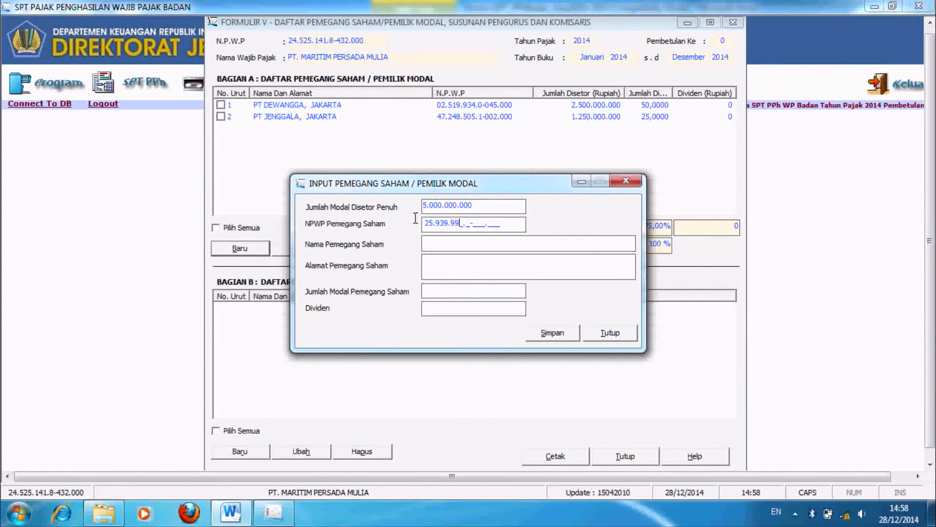
# Step: Add shareholder PT. KARYA KENDALA with its NPWP, address JAKARTA and capital 1.250.000.000
pyautogui.write('PT. KA')
pyautogui.write('RYA UTA')
pyautogui.write('LA')
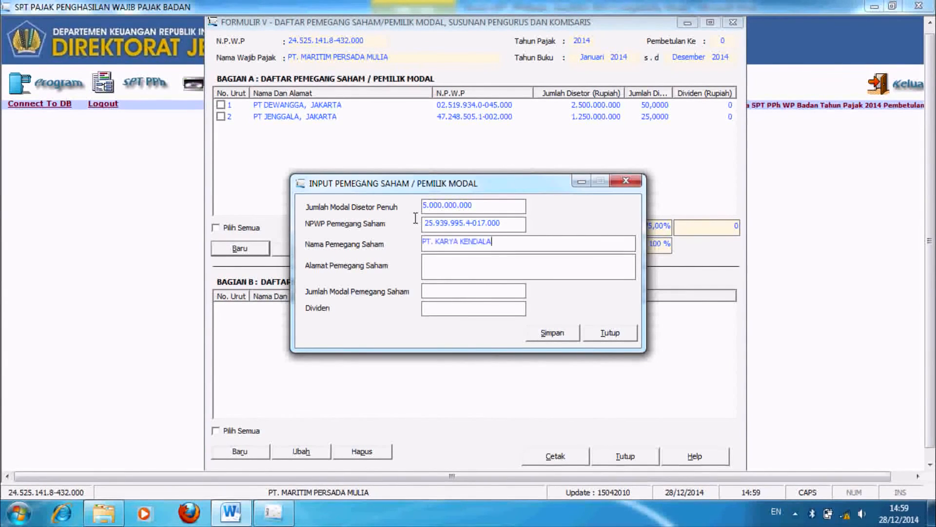
pyautogui.press('Tab')
pyautogui.write('JAKARTA')
pyautogui.press('Tab')
pyautogui.write('1.250.')
pyautogui.write('000.000')
pyautogui.press('Tab')
pyautogui.press('Tab')
pyautogui.press('Return')
pyautogui.press('Return')
pyautogui.press('Return')
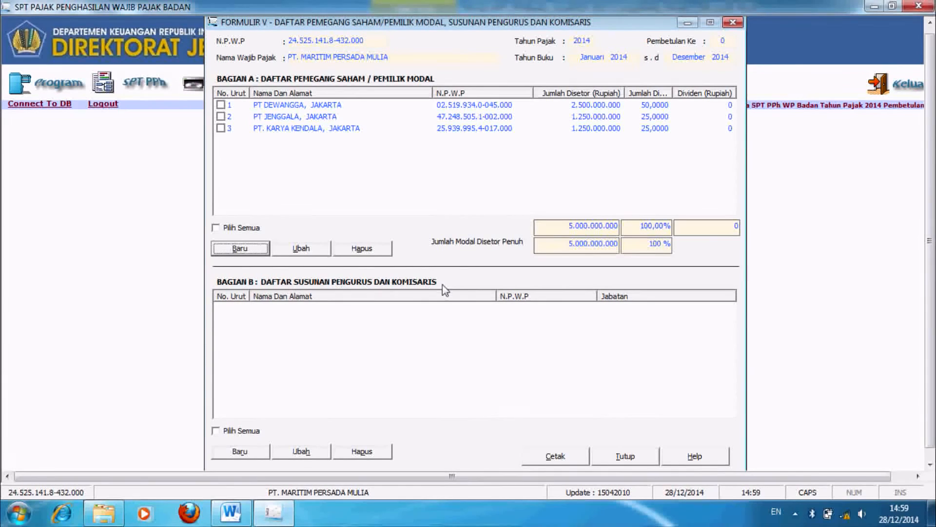
# Step: Add the first board member's NPWP and name, address JAKARTA, position Komisaris
pyautogui.click(250, 451)
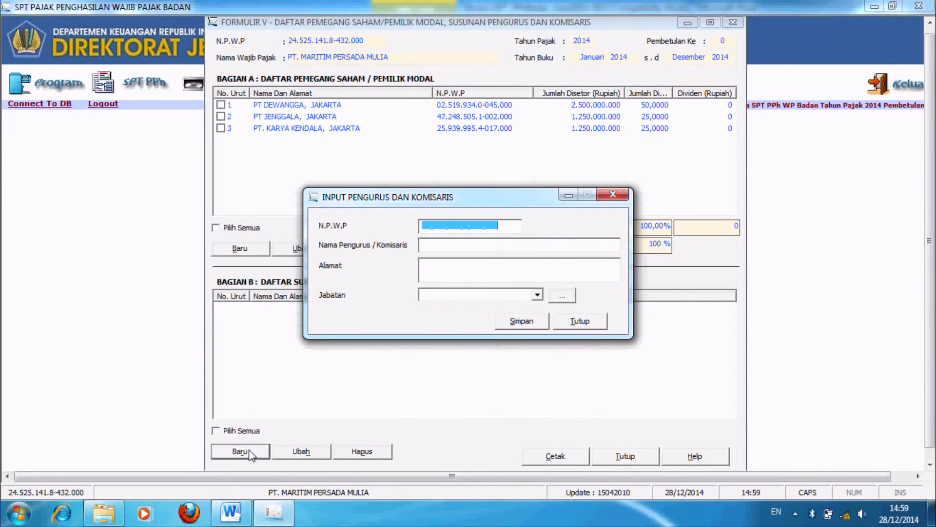
pyautogui.click(428, 244)
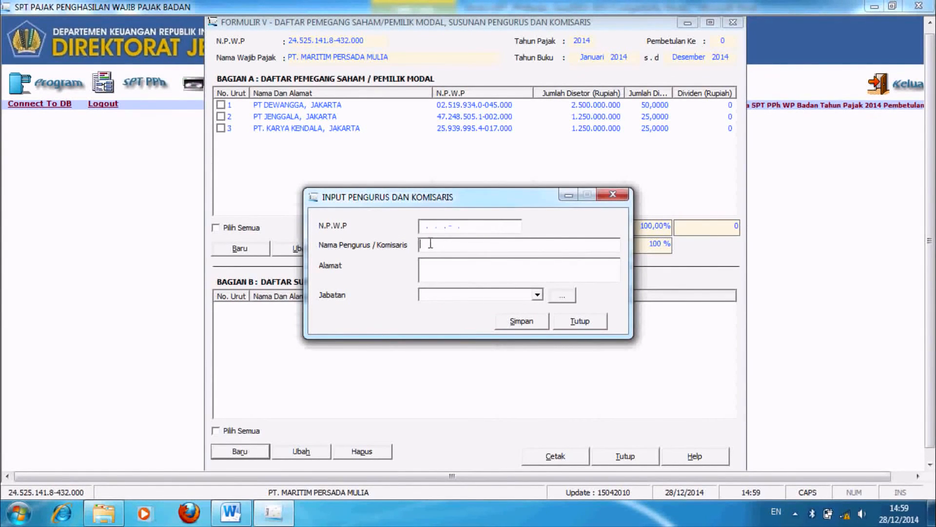
pyautogui.click(433, 295)
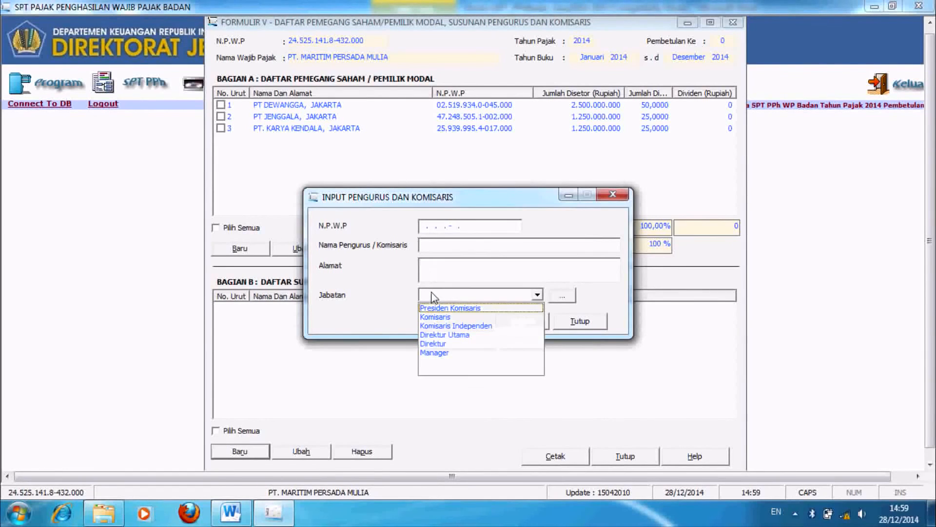
pyautogui.click(428, 224)
pyautogui.click(421, 227)
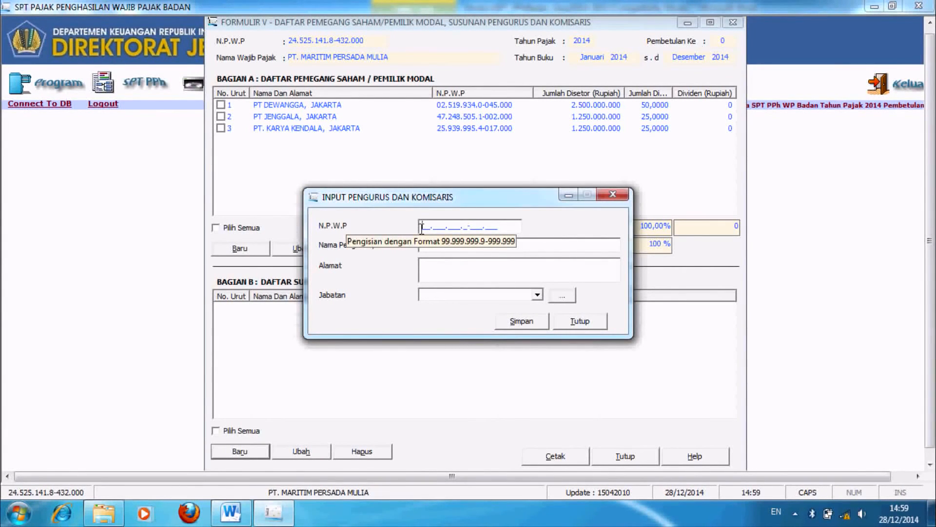
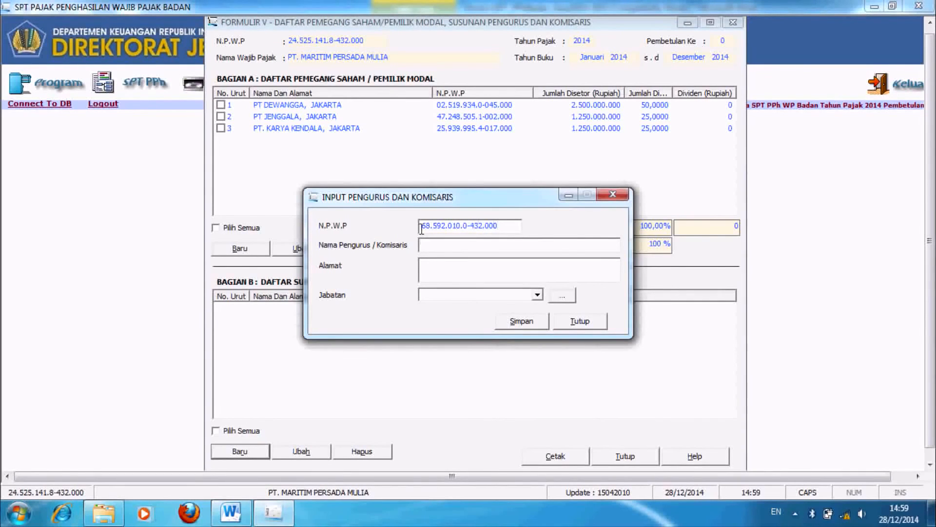
pyautogui.press('Tab')
pyautogui.write('JAKARTA')
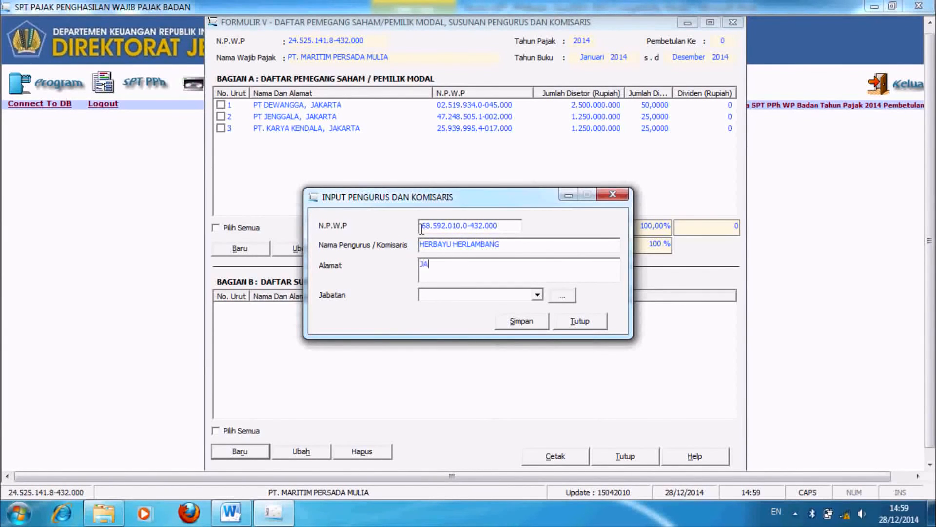
pyautogui.press('Tab')
pyautogui.press('Down')
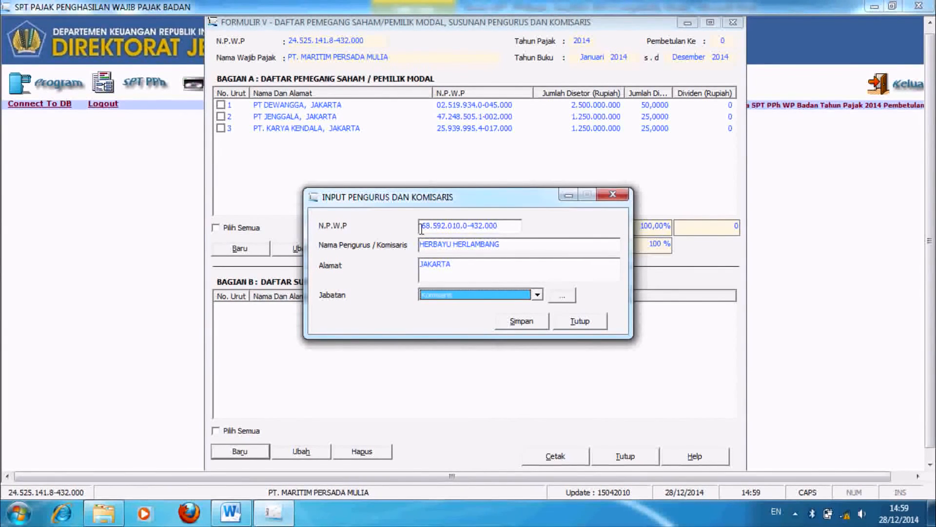
pyautogui.press('Tab')
pyautogui.press('Return')
pyautogui.press('Return')
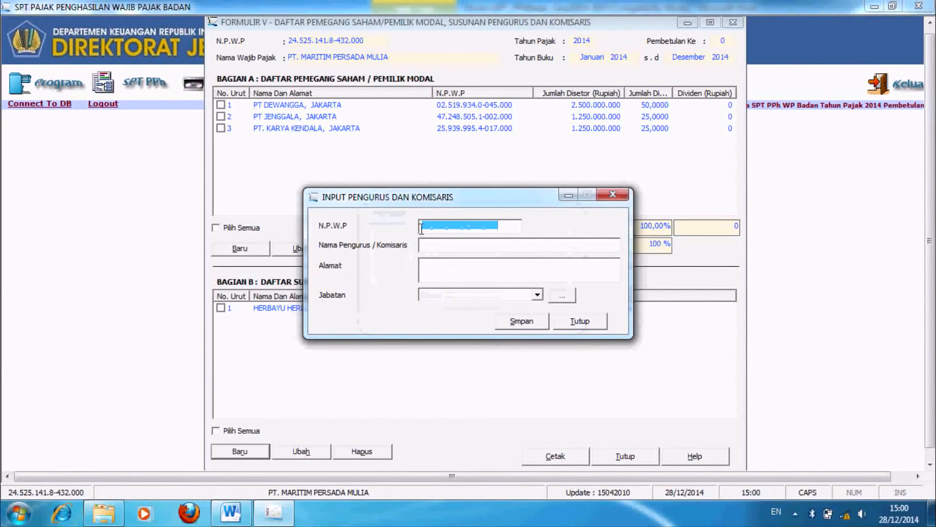
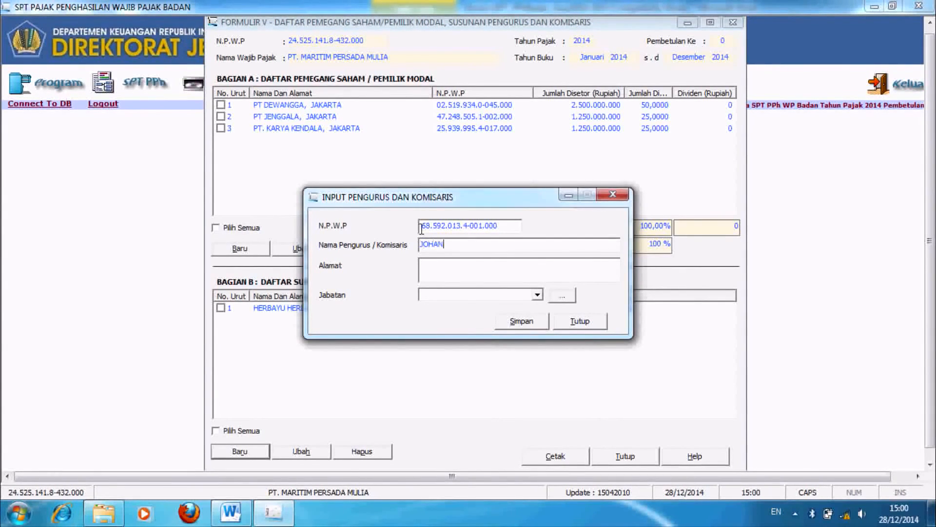
# Step: Add the second board member with address JAKARTA as Direktur Utama, adding no more
pyautogui.press('Tab')
pyautogui.write('JAKARTA')
pyautogui.press('Tab')
pyautogui.press('Down')
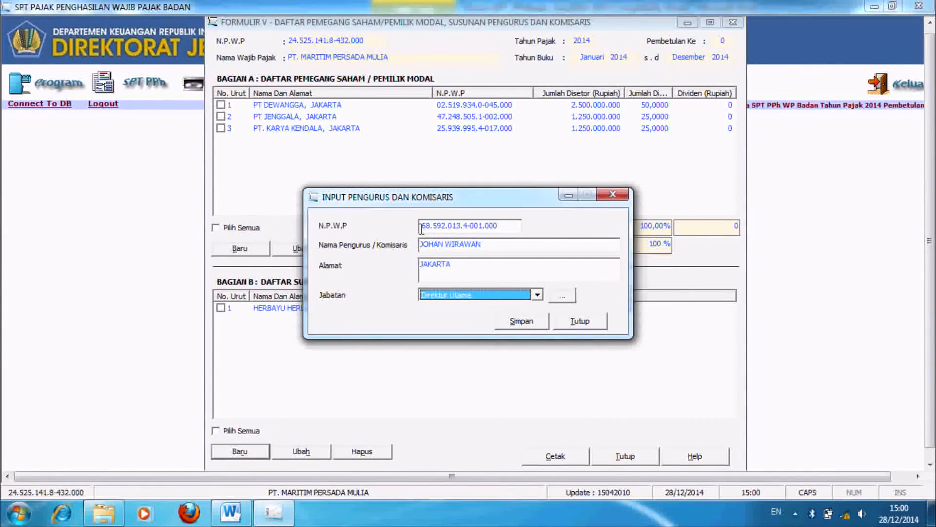
pyautogui.click(516, 318)
pyautogui.click(517, 306)
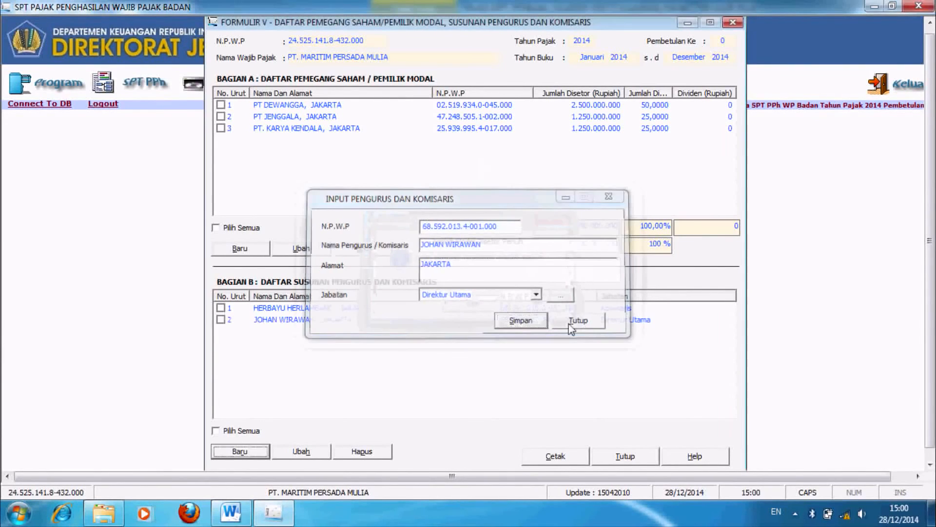
pyautogui.click(574, 324)
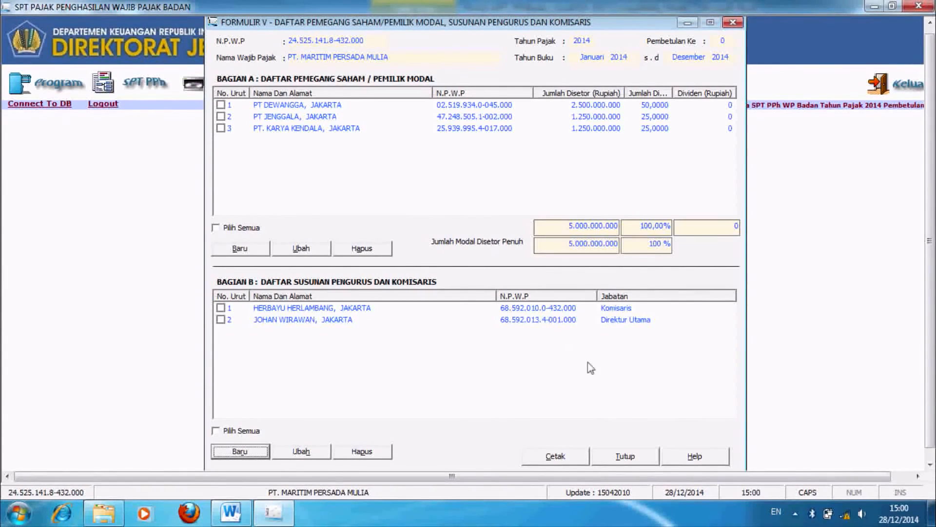
# Step: Close Formulir V and open Formulir 1771-IV for final-taxed income
pyautogui.click(633, 454)
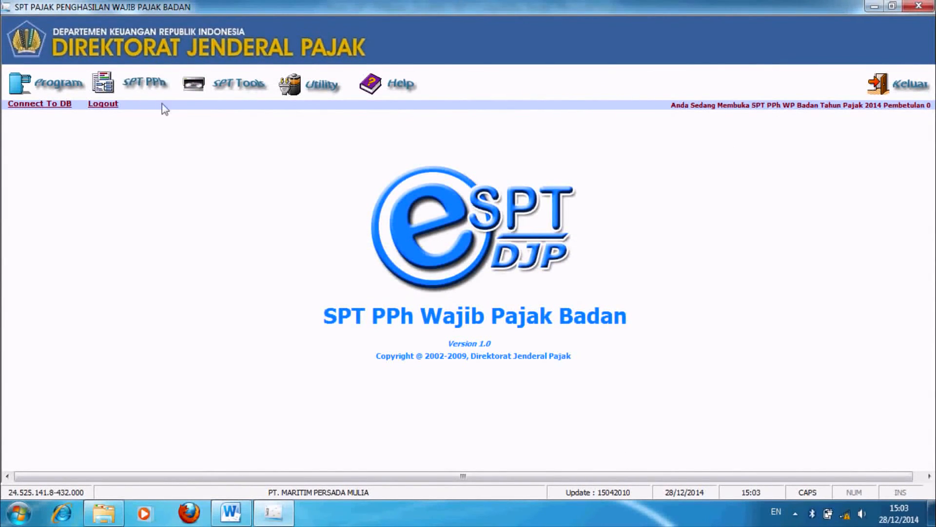
pyautogui.click(146, 83)
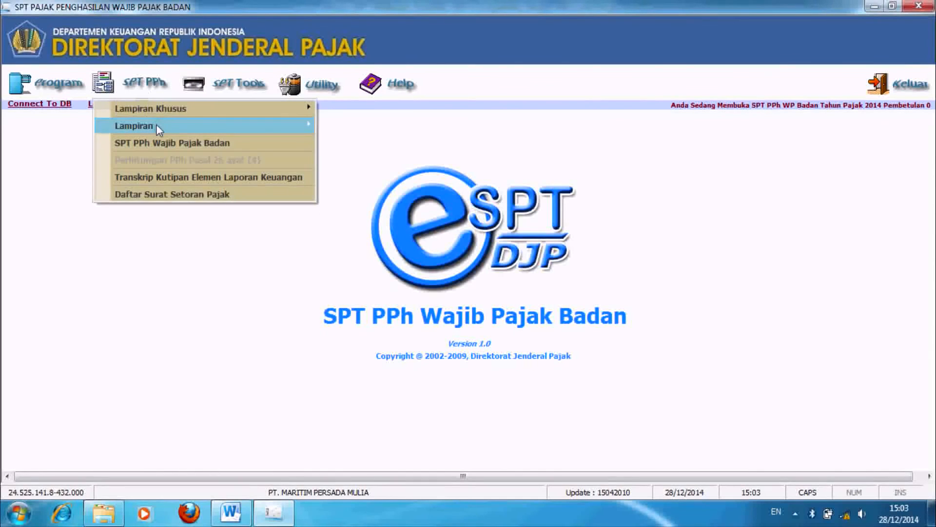
pyautogui.moveTo(157, 125)
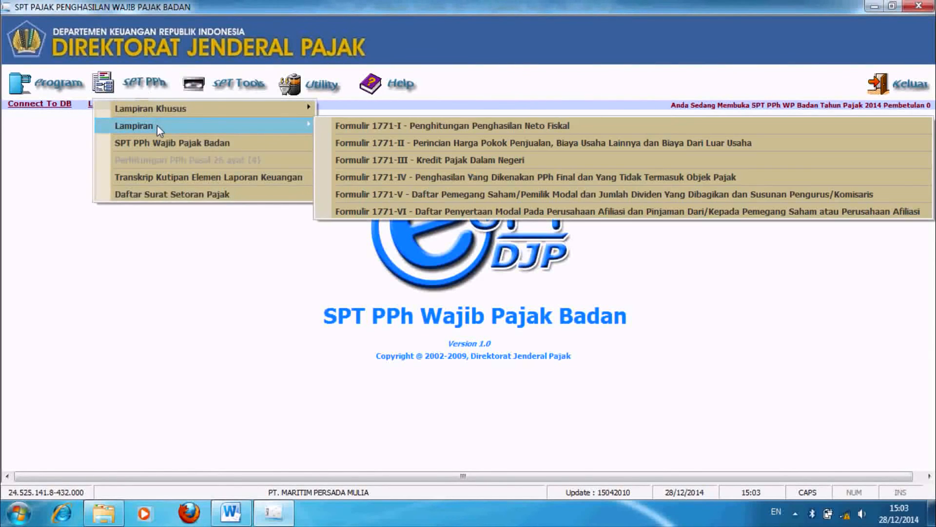
pyautogui.click(379, 177)
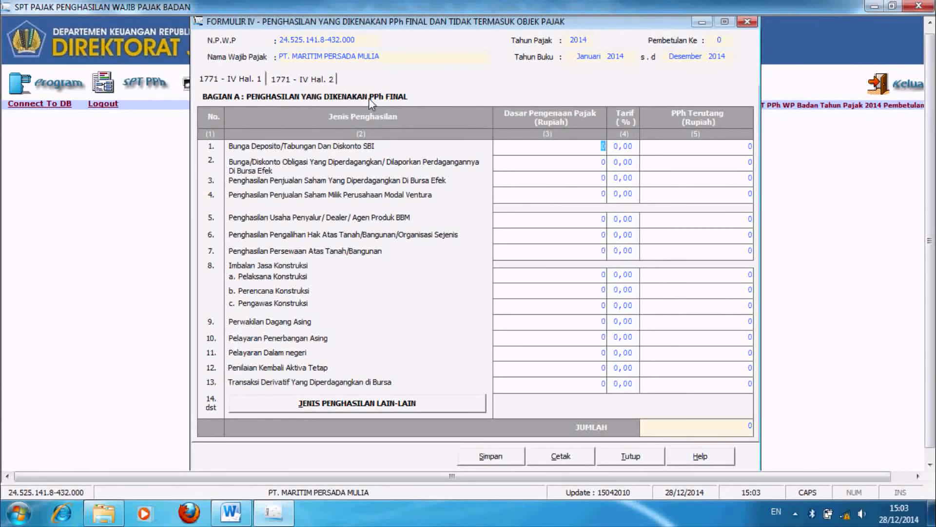
# Step: Enter deposit interest of 16.000.000 at a 20% rate
pyautogui.write('16.000.000')
pyautogui.press('Tab')
pyautogui.write('20')
pyautogui.press('Tab')
pyautogui.click(685, 158)
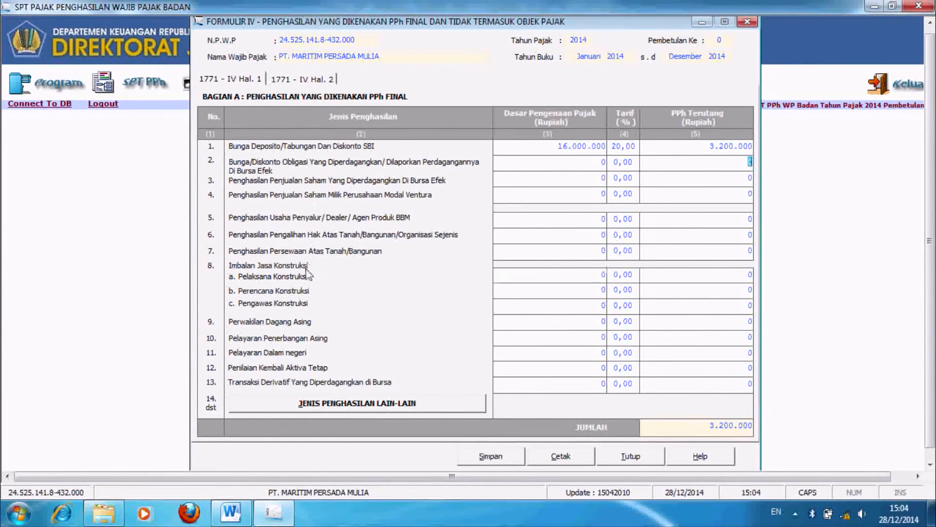
# Step: Enter land and building rental income of 60.000.000 at a 10% rate
pyautogui.click(591, 252)
pyautogui.write('60000000')
pyautogui.press('Tab')
pyautogui.write('10')
pyautogui.press('Tab')
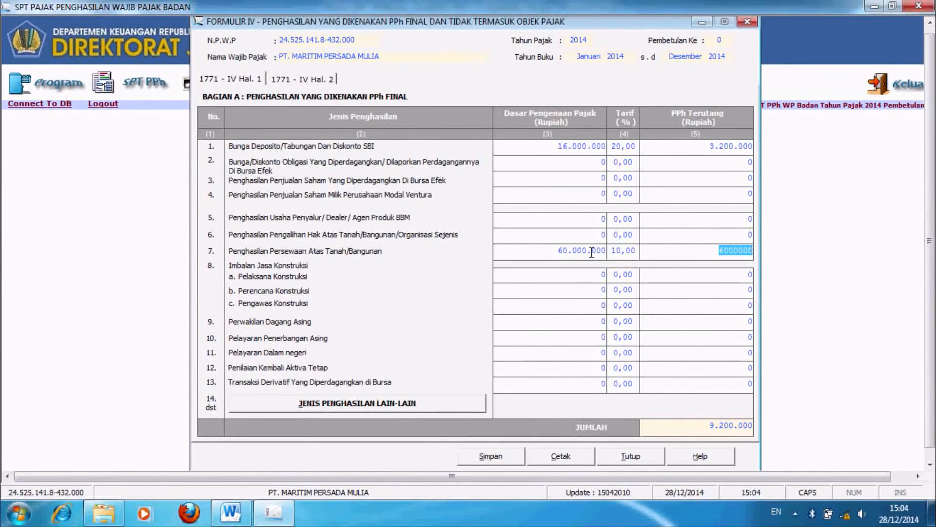
pyautogui.click(680, 296)
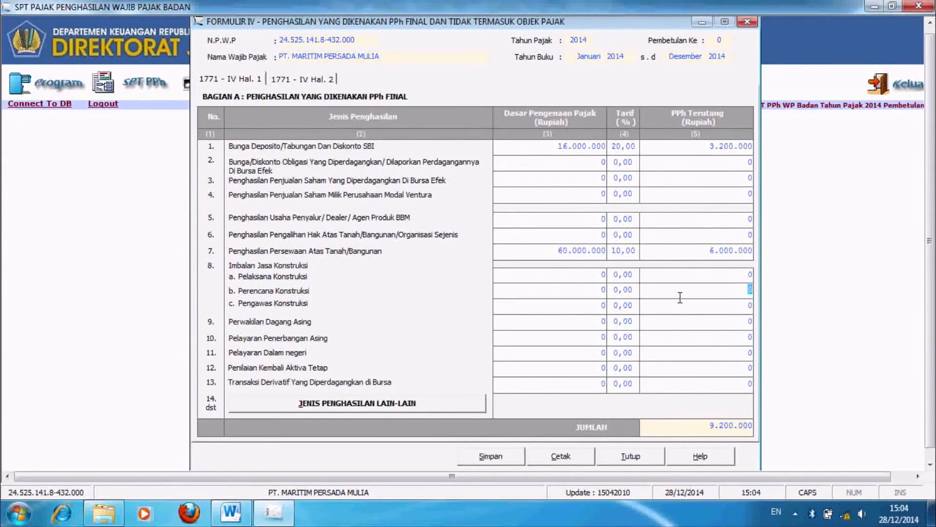
# Step: Review the page 2 non-object gross income fields, leaving them at 0
pyautogui.click(323, 81)
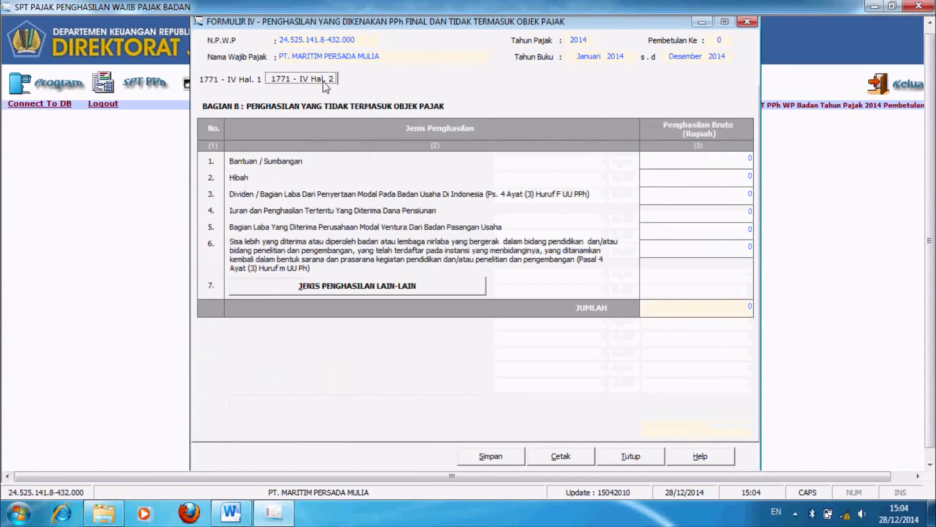
pyautogui.click(719, 160)
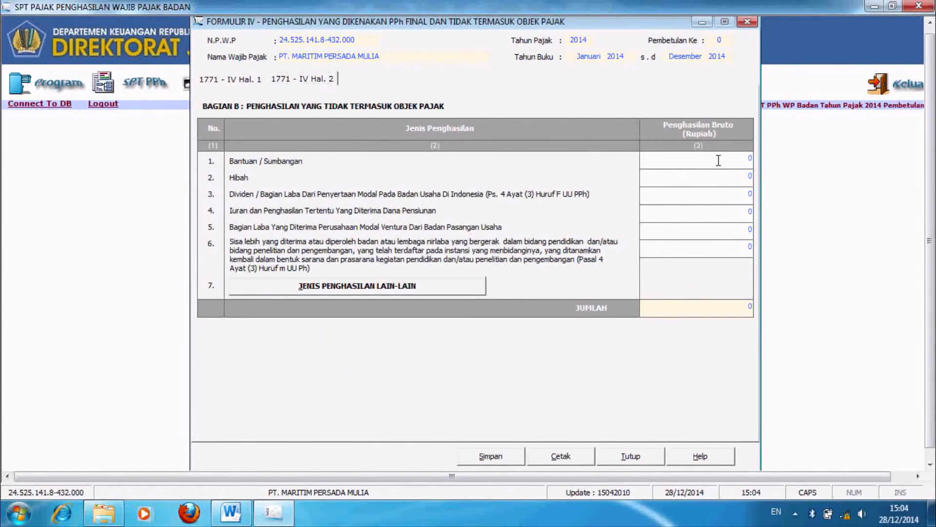
pyautogui.click(730, 174)
pyautogui.click(733, 194)
pyautogui.click(734, 211)
# Step: Save the Formulir IV entries and close the form
pyautogui.click(480, 458)
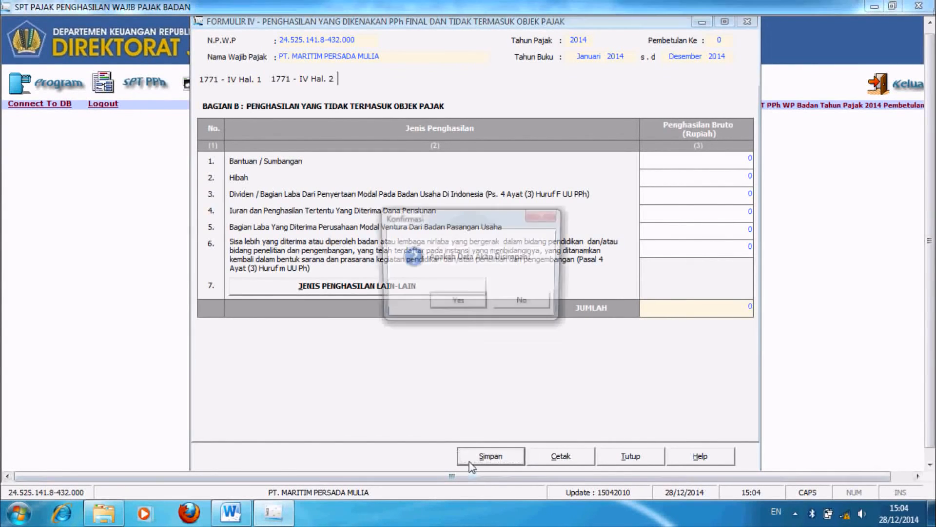
pyautogui.click(457, 303)
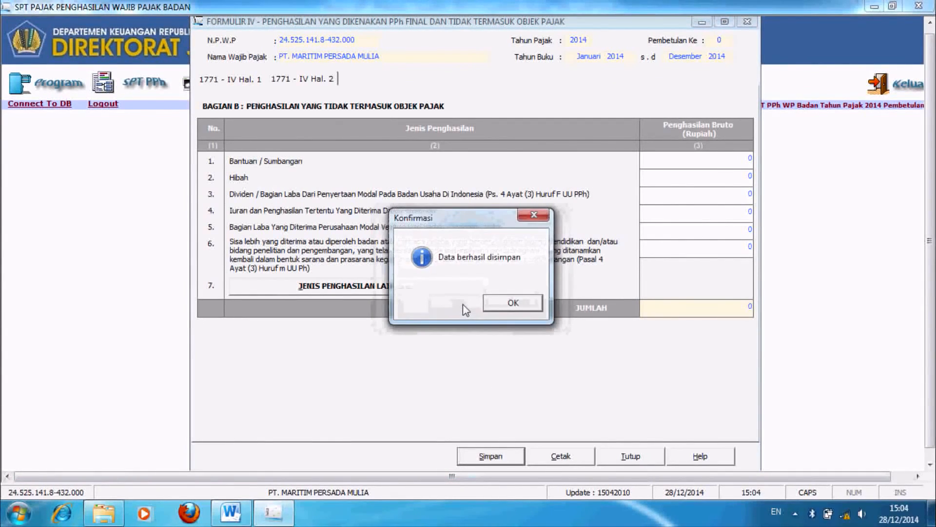
pyautogui.click(509, 305)
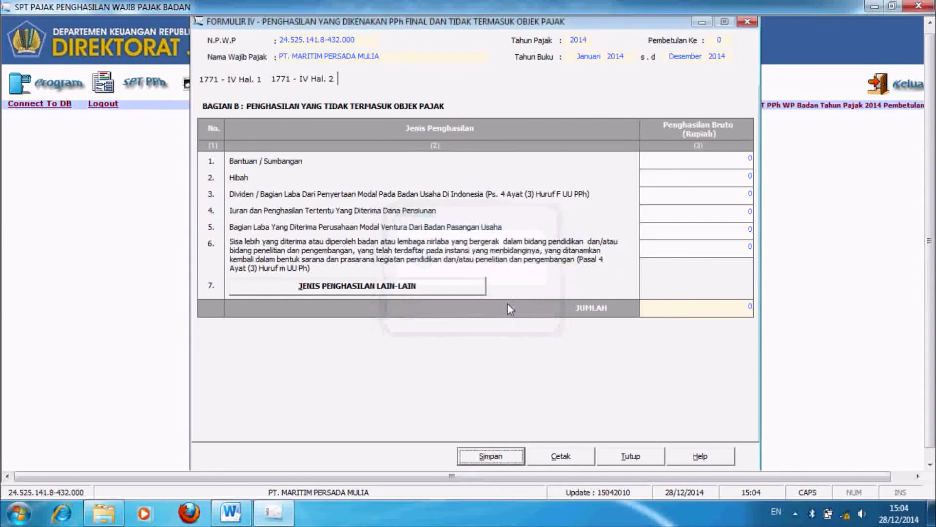
pyautogui.click(633, 456)
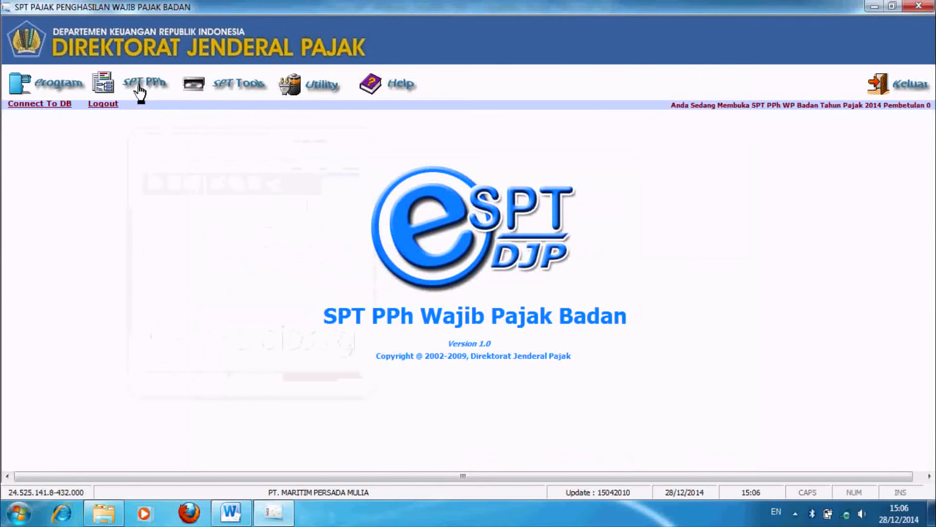
# Step: Open Formulir 1771-III domestic tax credits from the Lampiran menu and start a new entry
pyautogui.click(140, 88)
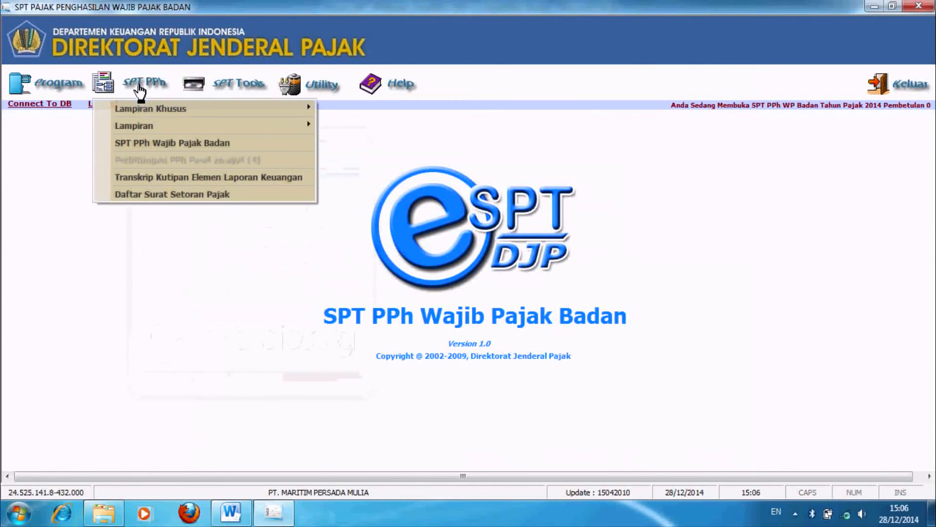
pyautogui.moveTo(145, 124)
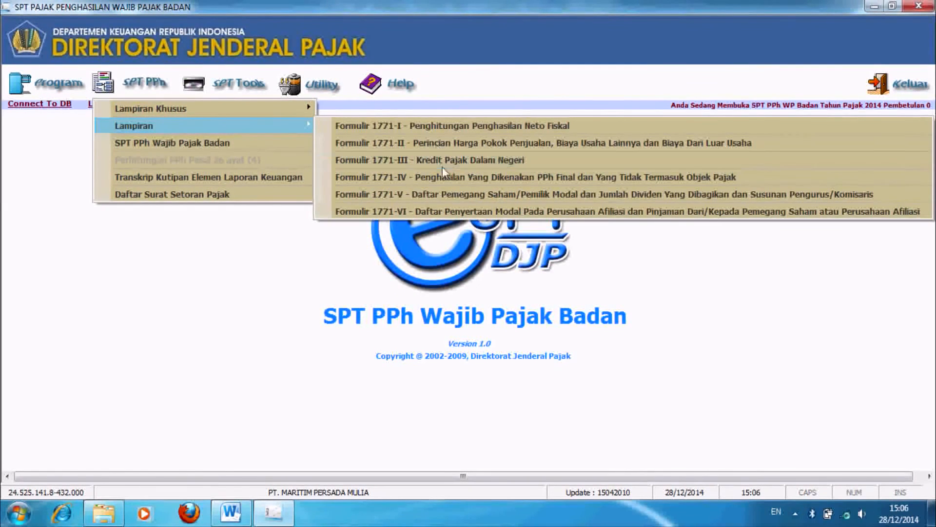
pyautogui.click(439, 162)
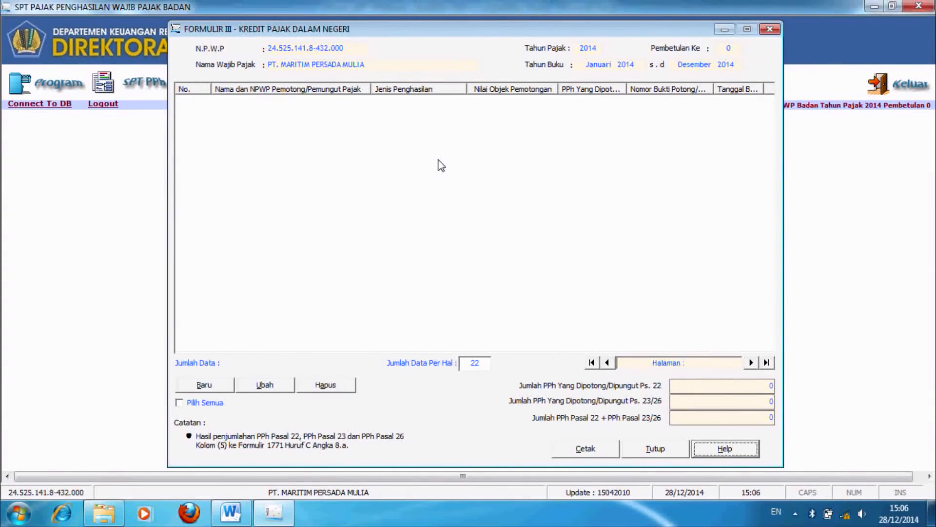
pyautogui.click(203, 387)
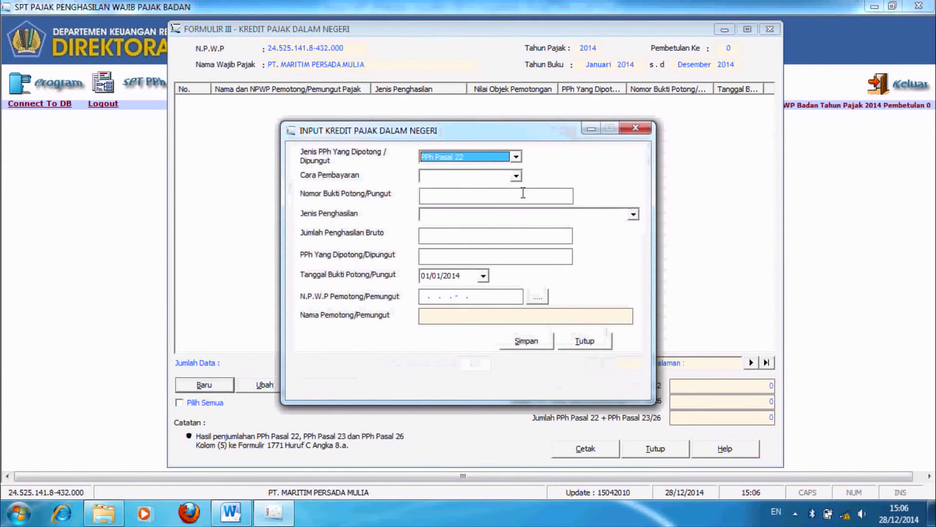
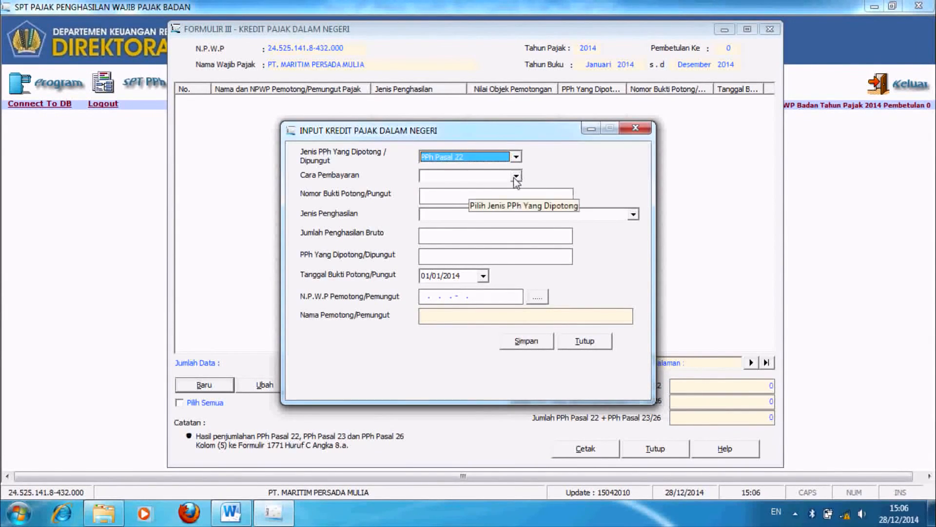
# Step: Set payment method to Dibayar Sendiri, address JAKARTA, and MAP code 100 Masa PPh Pasal 22
pyautogui.click(516, 177)
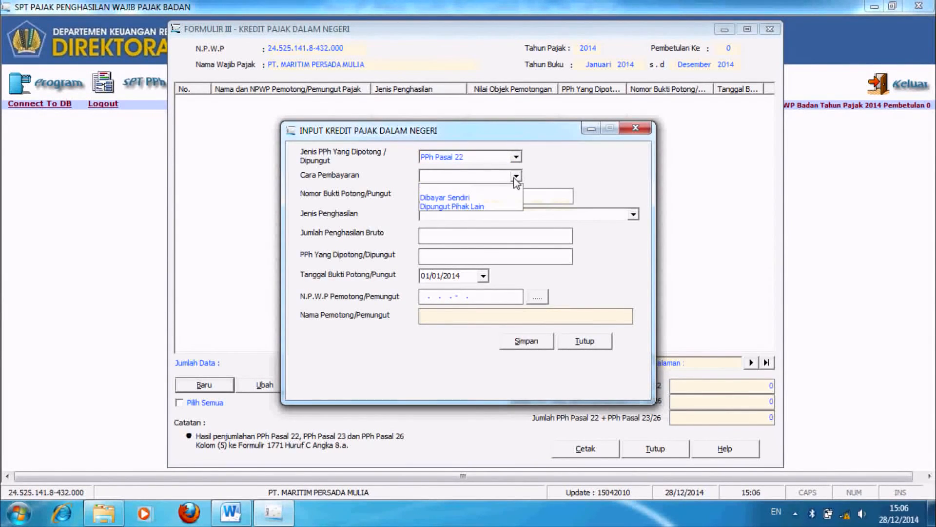
pyautogui.click(482, 200)
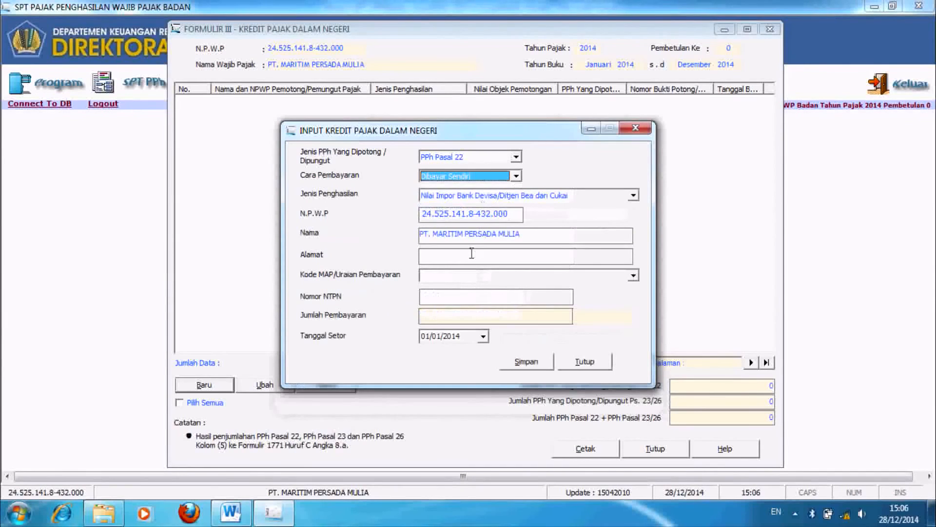
pyautogui.click(471, 254)
pyautogui.write('JAK')
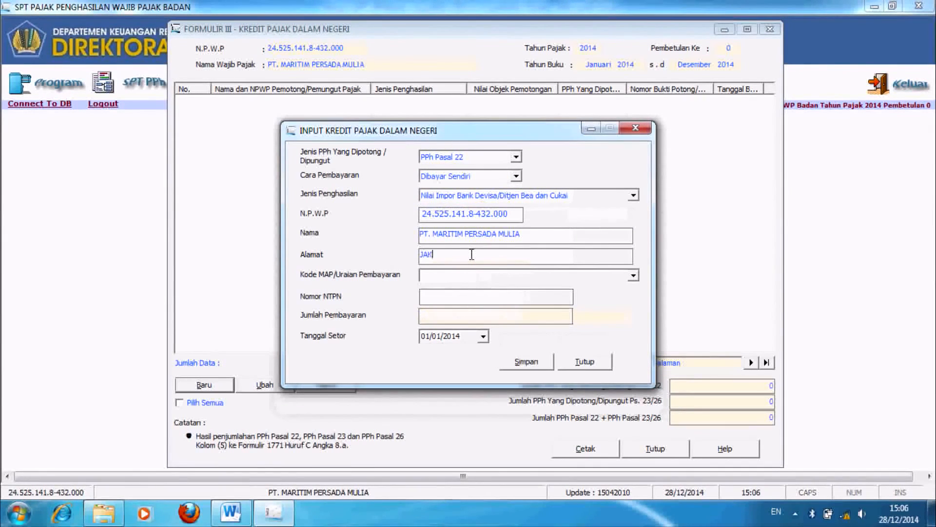
pyautogui.write('ARTA')
pyautogui.click(635, 277)
pyautogui.click(636, 276)
pyautogui.click(637, 277)
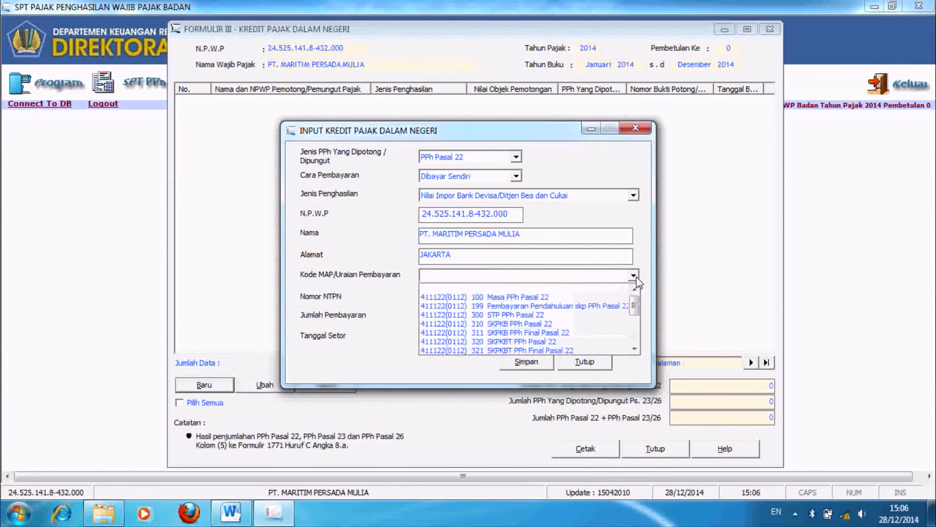
pyautogui.click(563, 298)
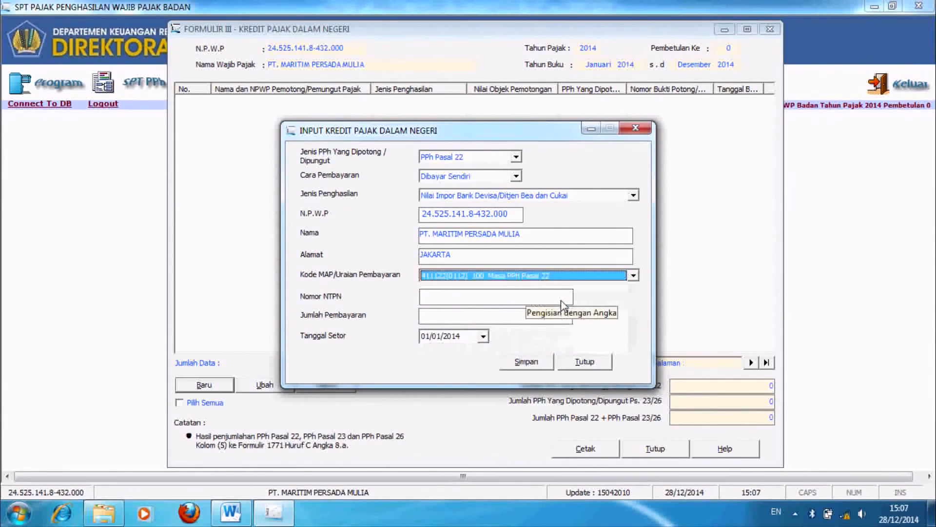
# Step: Enter the NTPN and a payment amount of 250.000.000, then save the record
pyautogui.click(562, 301)
pyautogui.write('0000000000000000')
pyautogui.press('Tab')
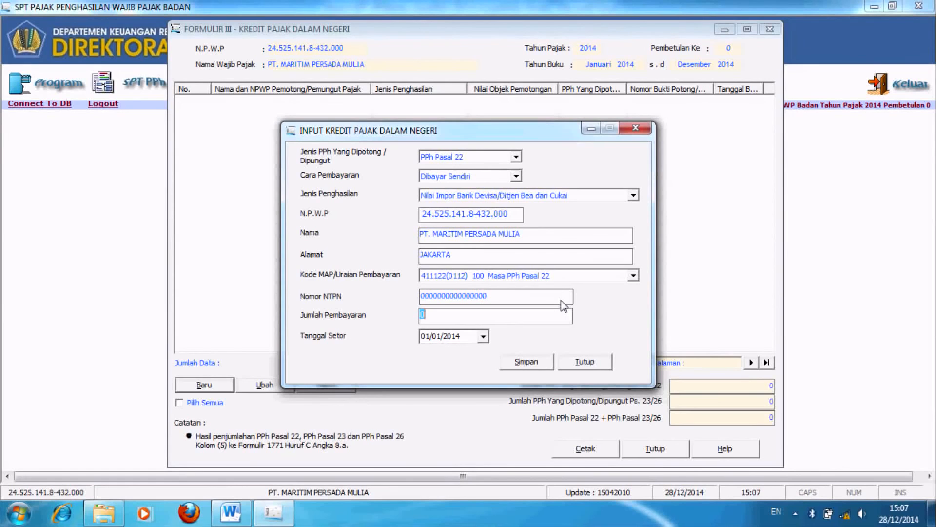
pyautogui.write('250.000.000')
pyautogui.press('Tab')
pyautogui.click(545, 362)
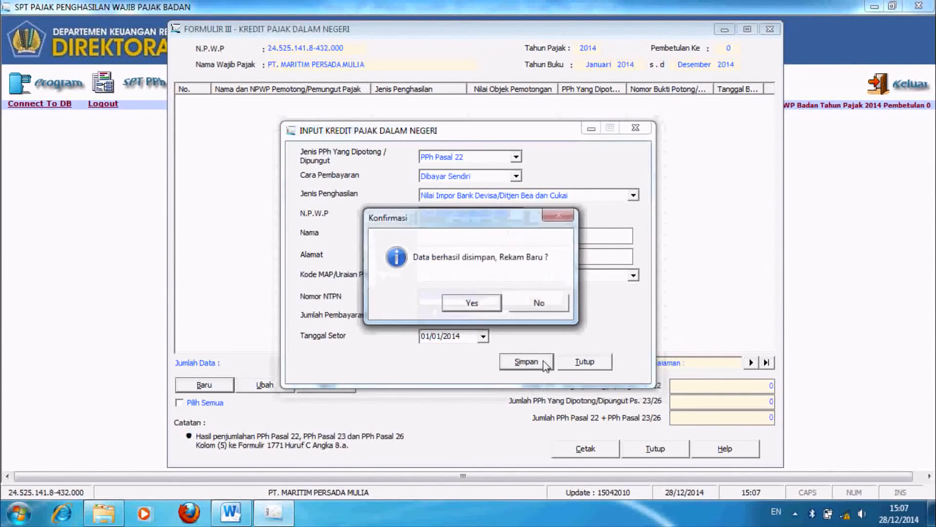
pyautogui.click(477, 309)
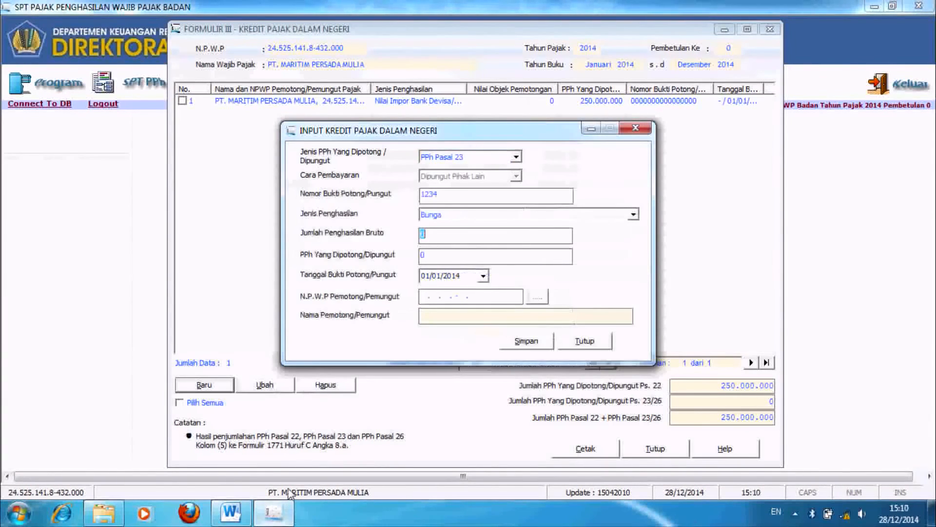
# Step: Draft a PPh Pasal 23 Bunga credit, proof 1234, gross 250.000.000, tax 37.500.000; open the withholder lookup
pyautogui.click(515, 157)
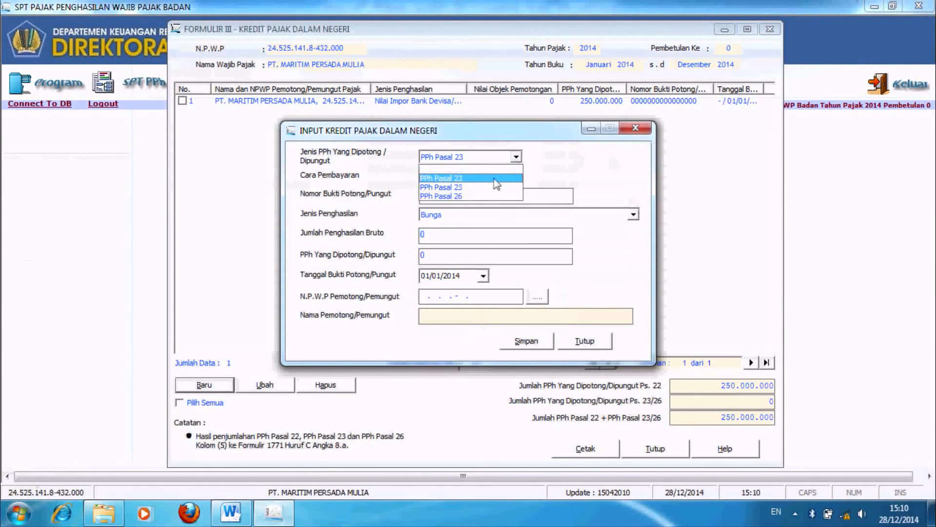
pyautogui.click(496, 188)
pyautogui.write('1234')
pyautogui.click(490, 216)
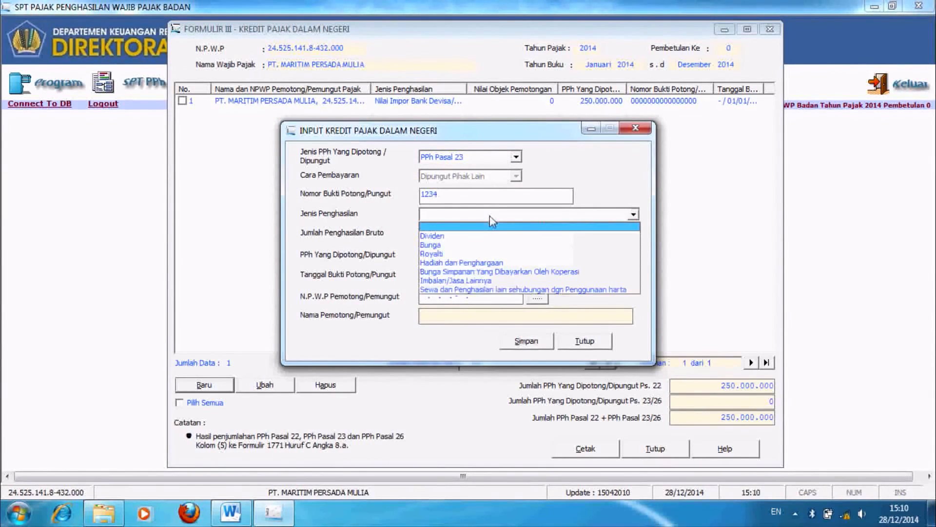
pyautogui.click(475, 244)
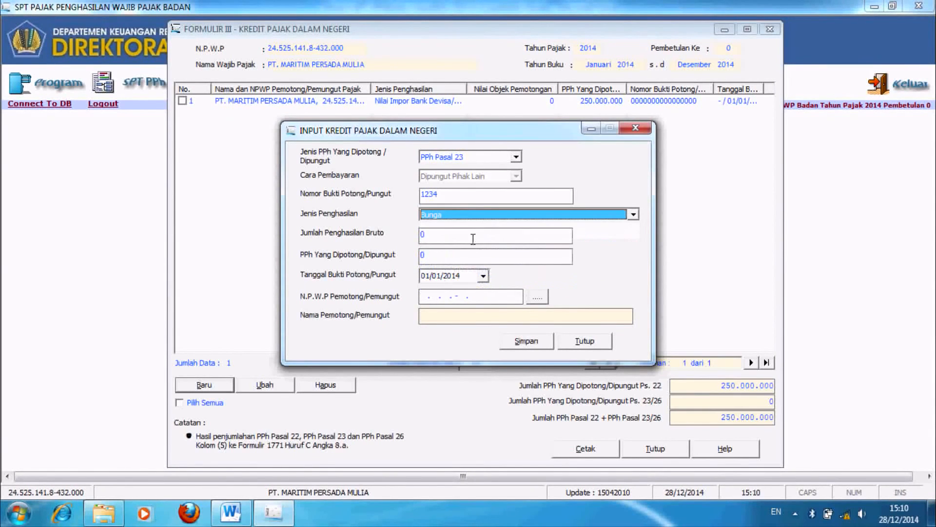
pyautogui.click(473, 239)
pyautogui.write('250.000.000')
pyautogui.press('Tab')
pyautogui.write('37.500.000')
pyautogui.press('Tab')
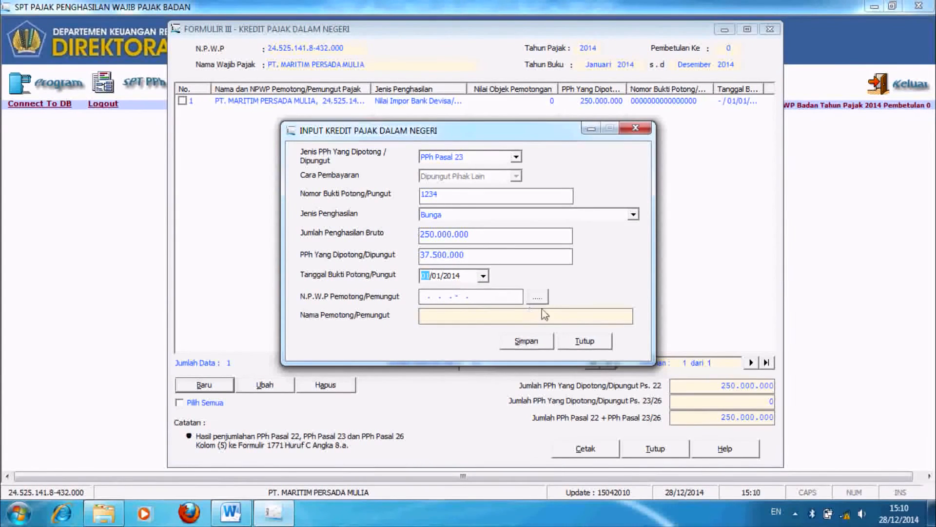
pyautogui.click(537, 296)
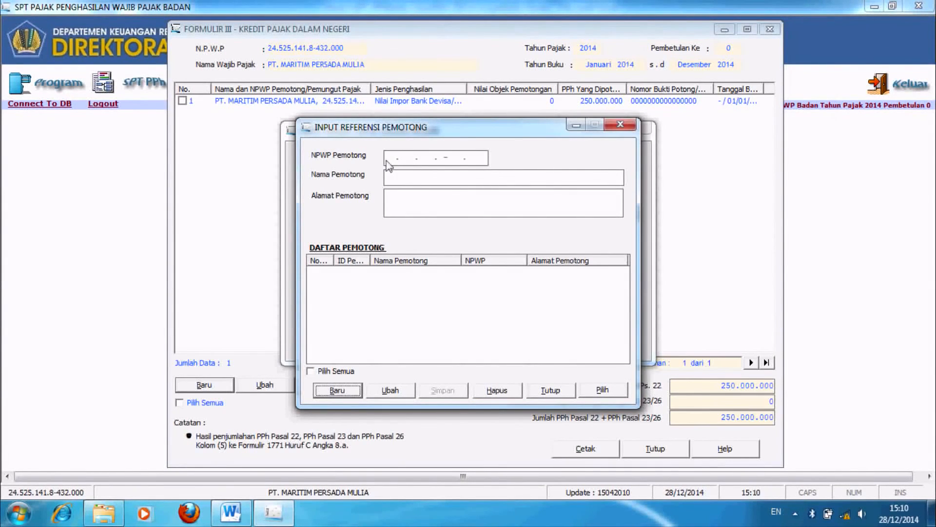
# Step: Add withholder reference PT MAJU SERENTAK with its NPWP and address JAKARTA
pyautogui.click(337, 390)
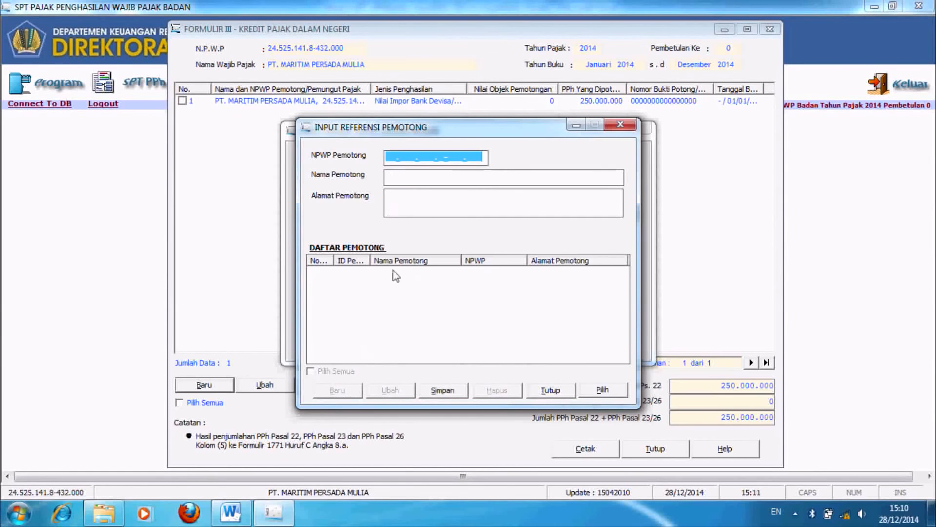
pyautogui.click(424, 177)
pyautogui.write('PT')
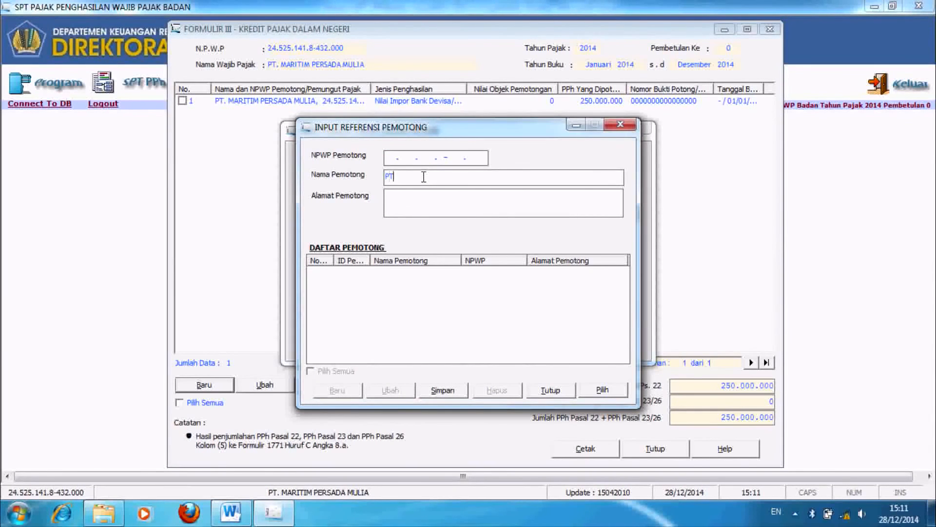
pyautogui.write(' MAJU SERENTAK')
pyautogui.click(392, 159)
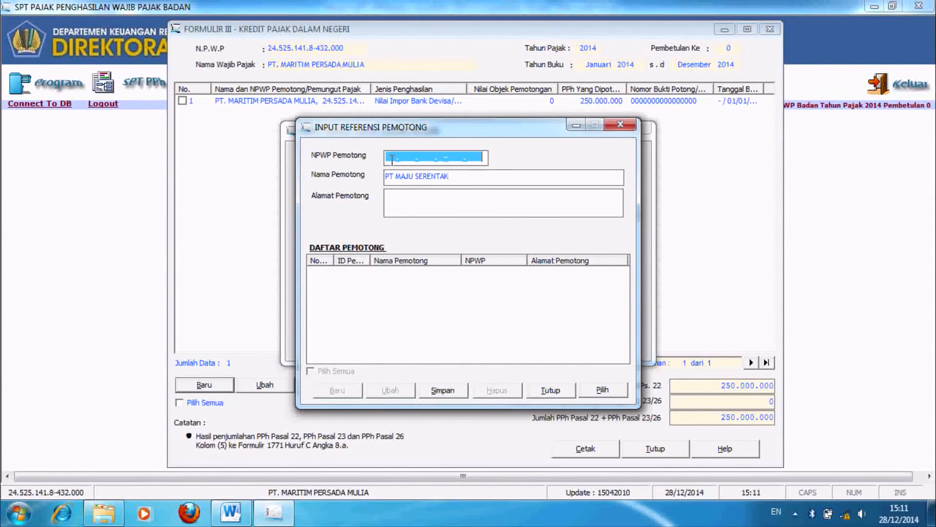
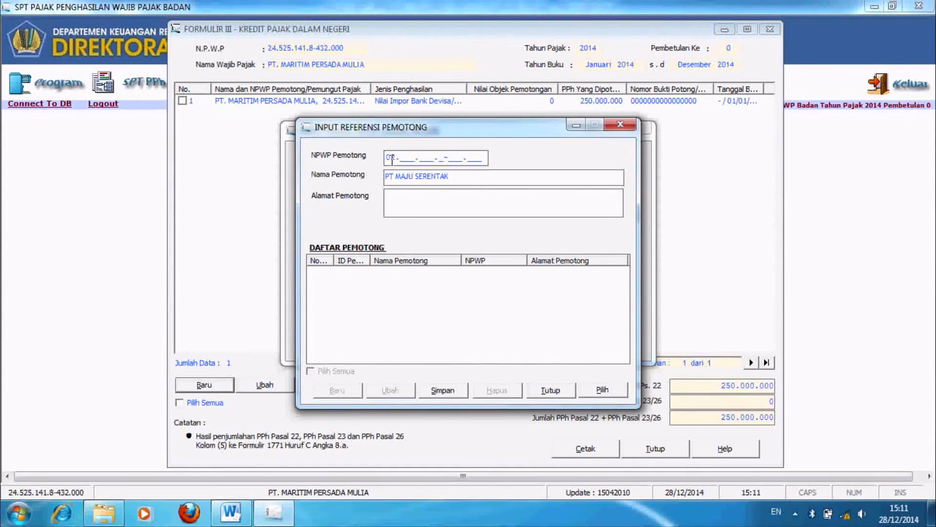
pyautogui.press('Tab')
pyautogui.press('Tab')
pyautogui.write('JAKARTA')
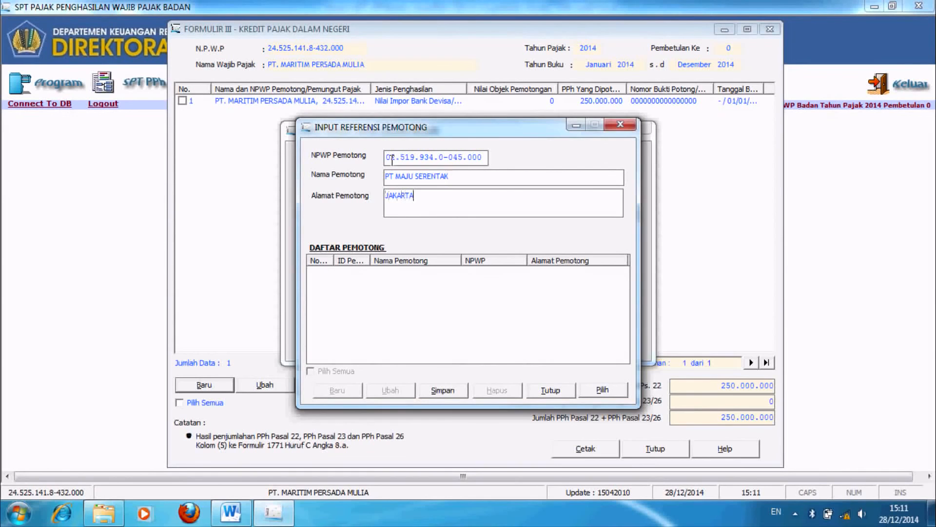
pyautogui.click(443, 390)
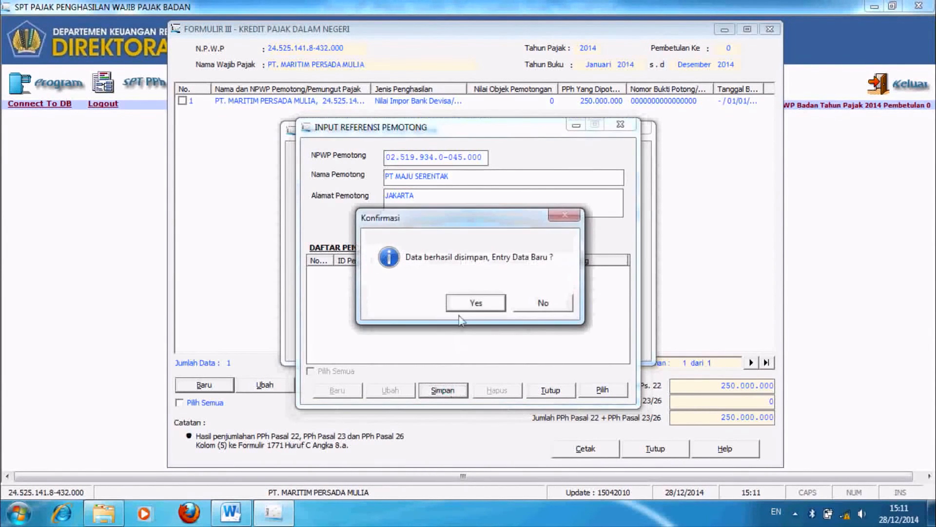
pyautogui.click(538, 306)
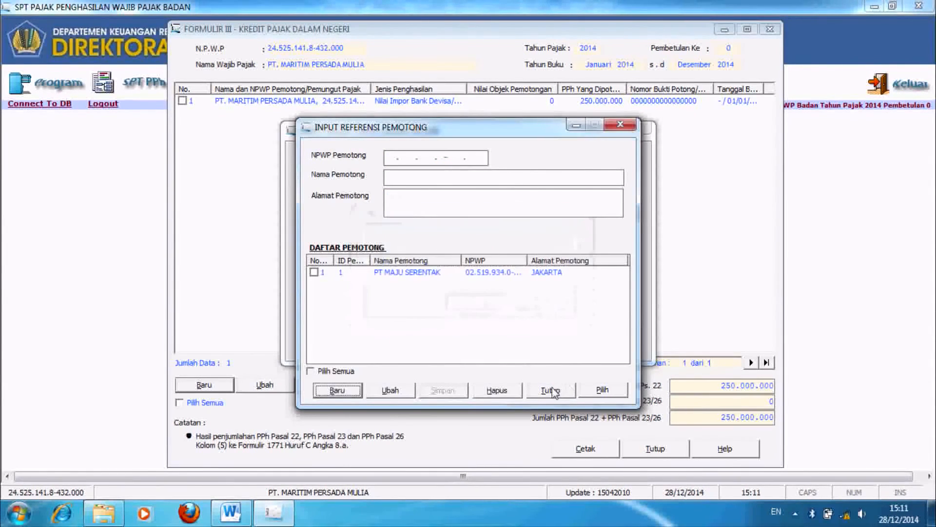
# Step: Assign PT MAJU SERENTAK as withholder, save the PPh Pasal 23 credit, and close Formulir III
pyautogui.click(320, 275)
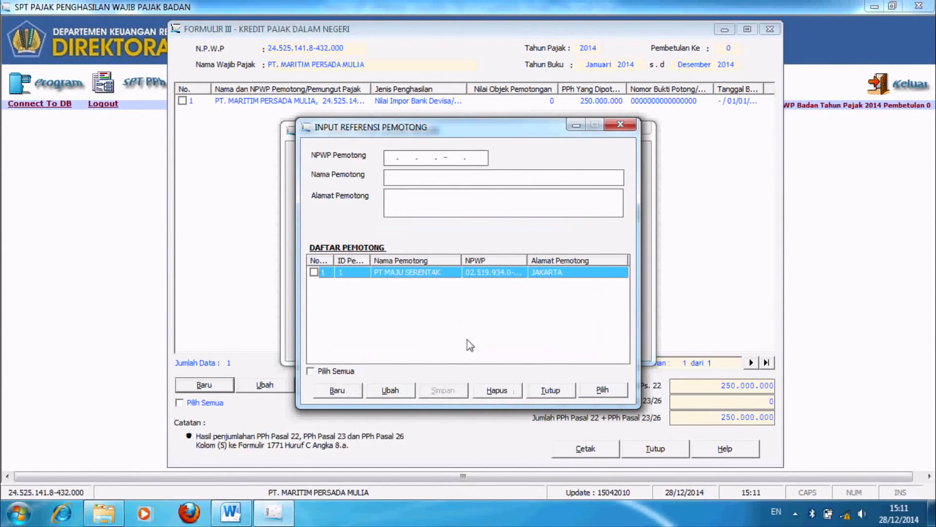
pyautogui.click(601, 390)
pyautogui.click(515, 299)
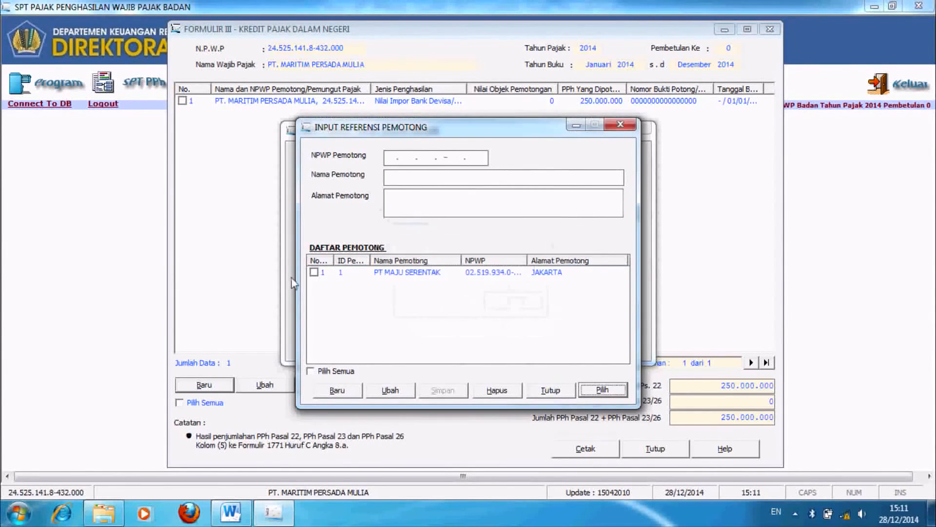
pyautogui.click(313, 272)
pyautogui.click(583, 390)
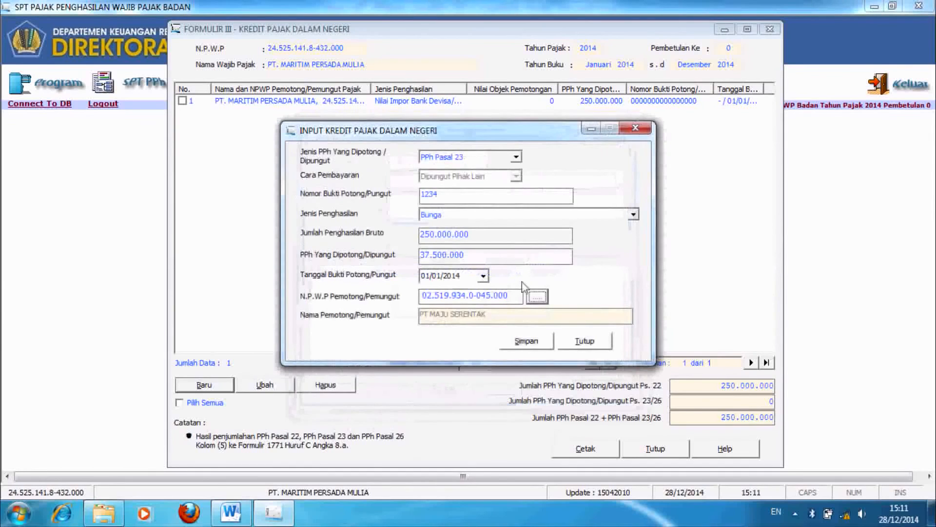
pyautogui.click(531, 343)
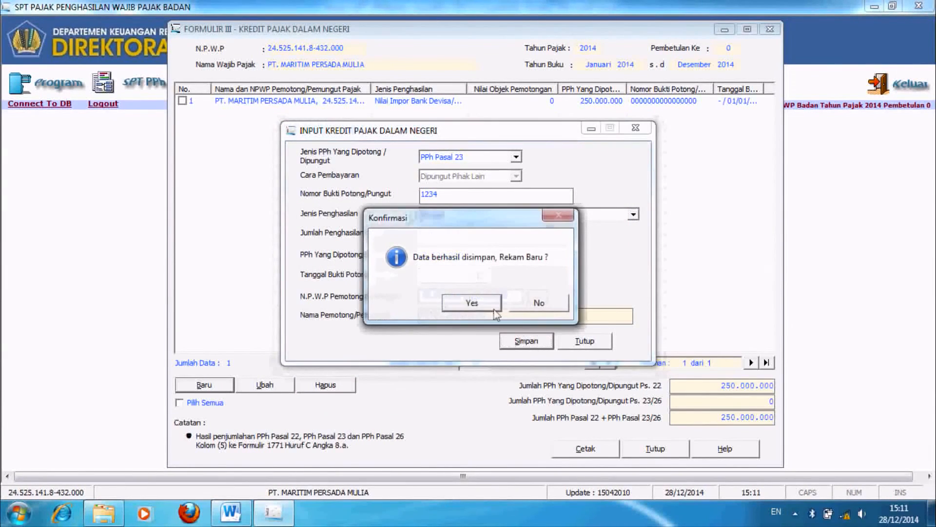
pyautogui.click(532, 303)
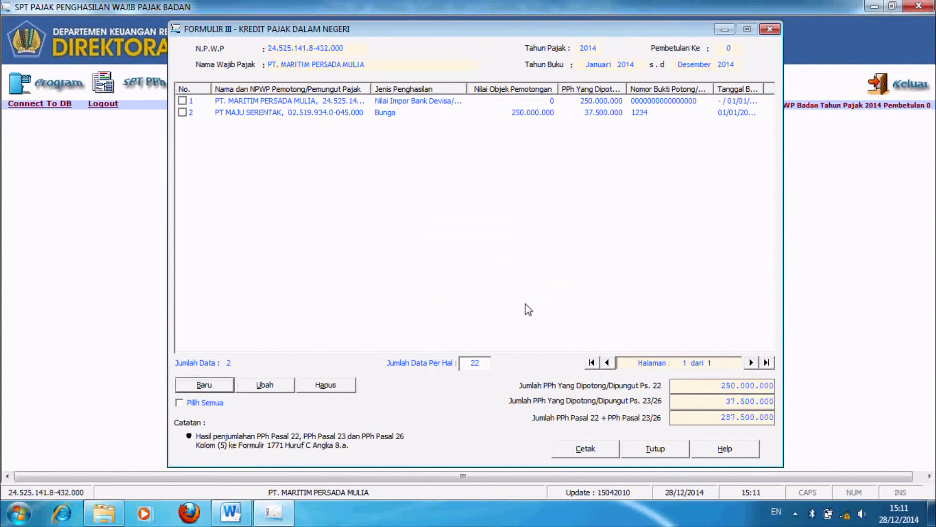
pyautogui.click(661, 449)
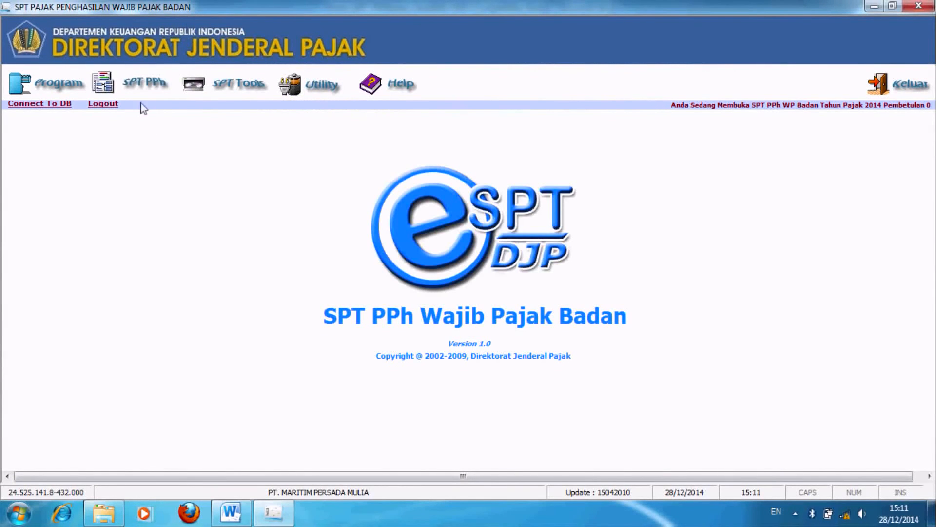
# Step: Open Formulir 1771-II and check the company's financial data document
pyautogui.click(139, 88)
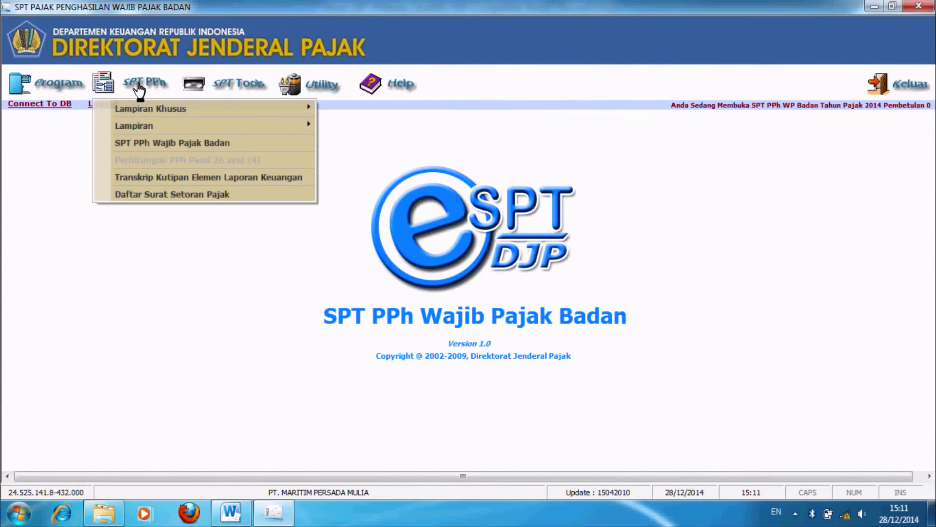
pyautogui.moveTo(196, 123)
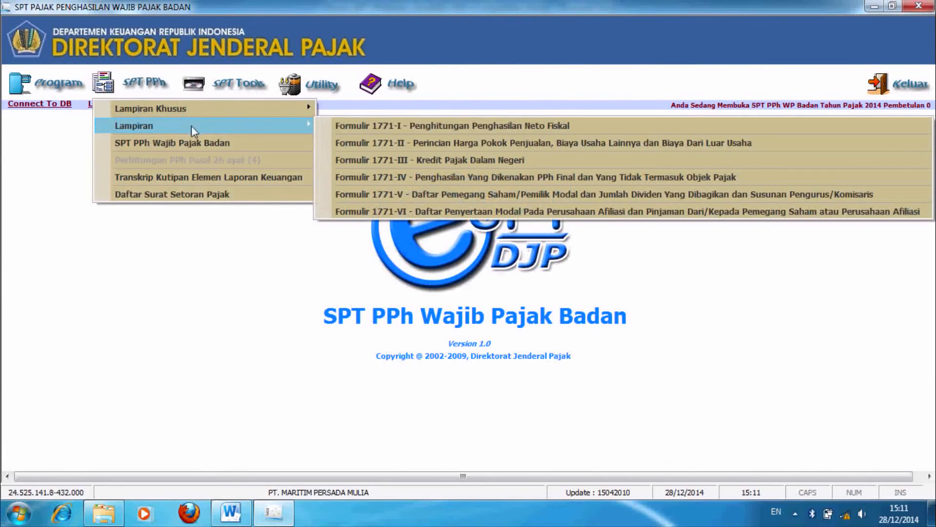
pyautogui.click(441, 144)
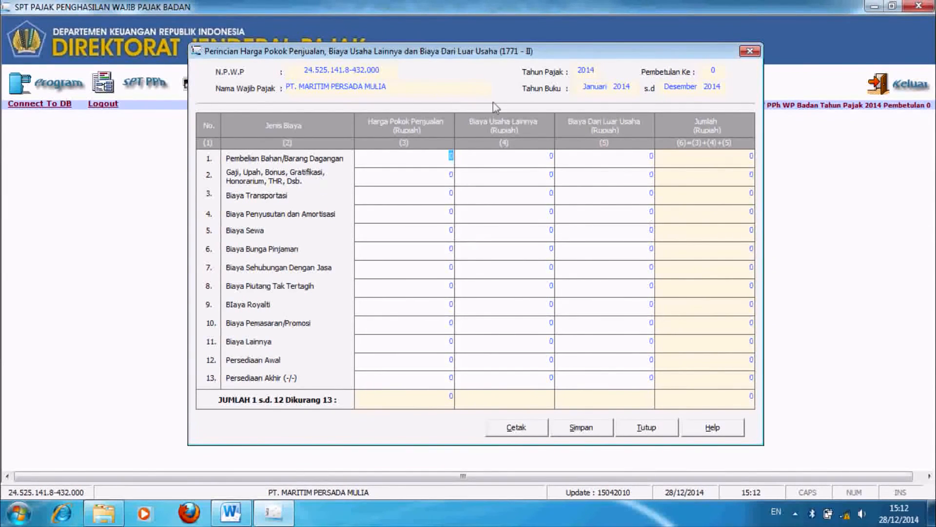
pyautogui.click(232, 513)
pyautogui.moveTo(930, 184); pyautogui.dragTo(929, 228)
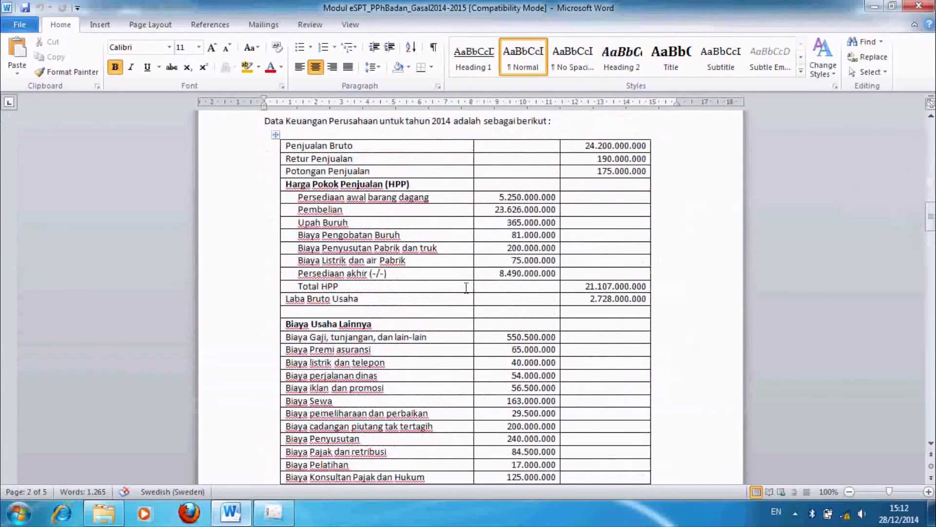
pyautogui.click(274, 513)
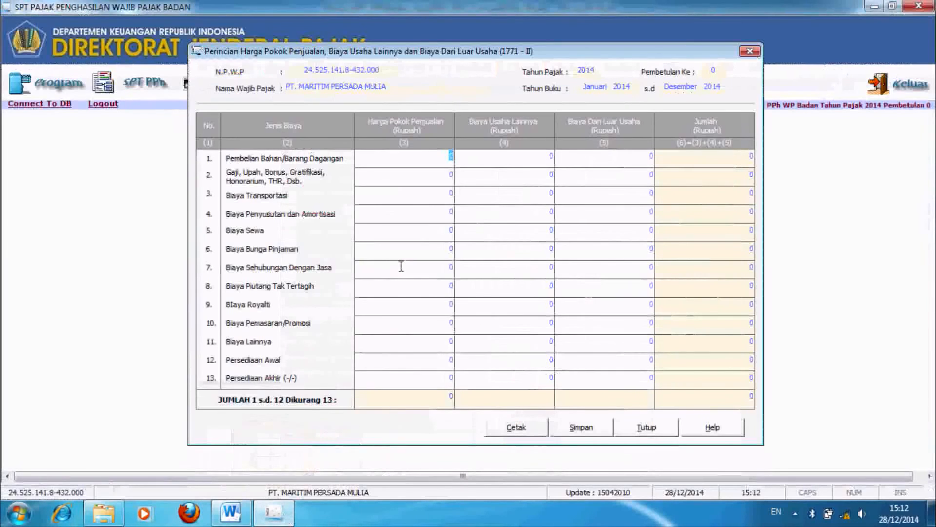
# Step: Enter HPP opening inventory 5.250.000.000 and purchases 23.626.000.000
pyautogui.click(419, 362)
pyautogui.write('5')
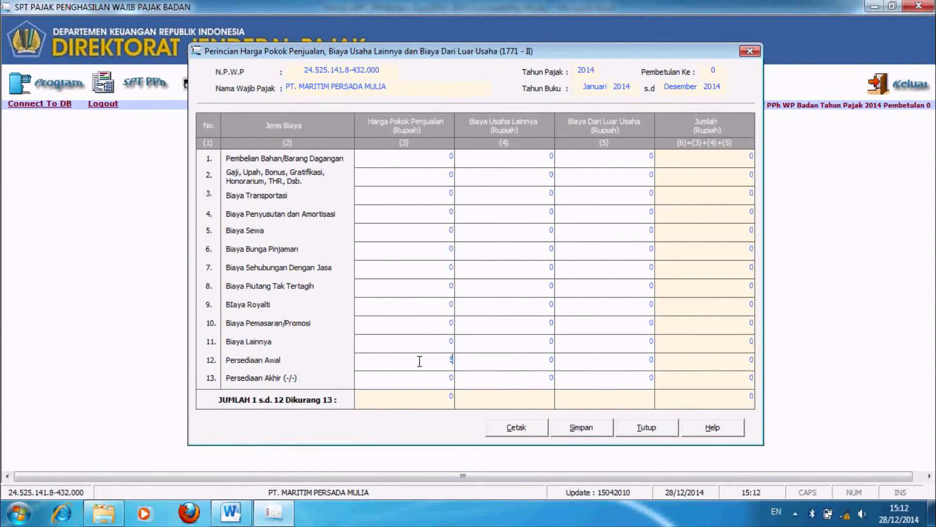
pyautogui.write('250000000')
pyautogui.click(441, 157)
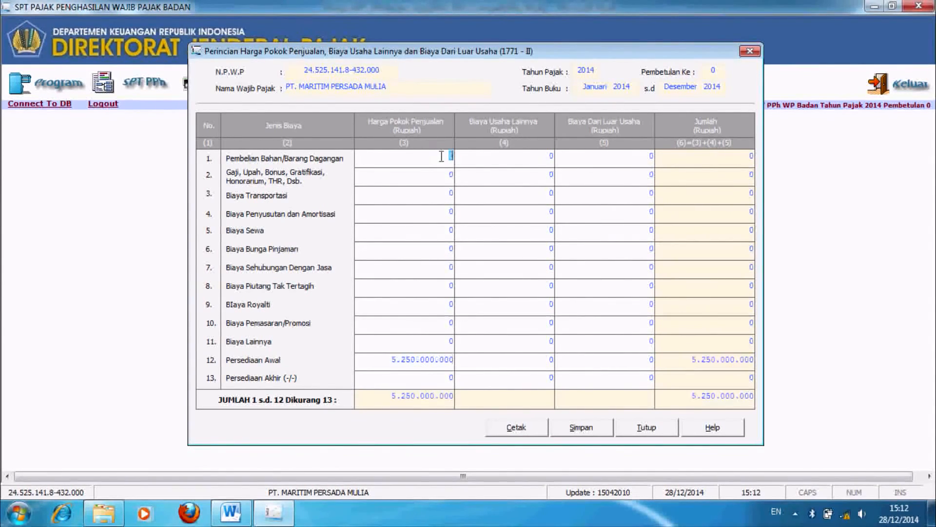
pyautogui.write('4165')
pyautogui.press('BackSpace')
pyautogui.write('26.000.0')
pyautogui.write('00')
pyautogui.press('Tab')
# Step: Enter HPP wages 365.000.000, depreciation 200.000.000, other costs 150.000.000, closing inventory 8.490.000.000
pyautogui.click(424, 174)
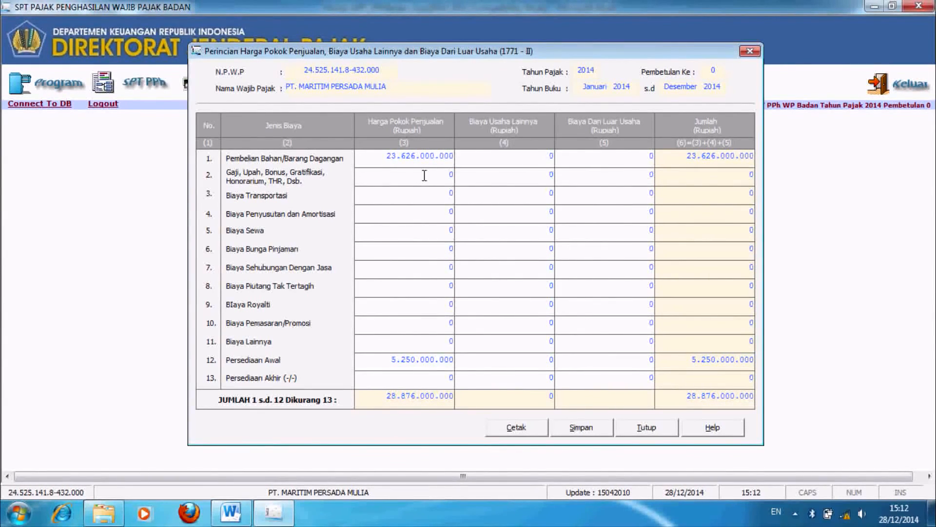
pyautogui.write('365000000')
pyautogui.click(429, 212)
pyautogui.write('200000000')
pyautogui.click(434, 340)
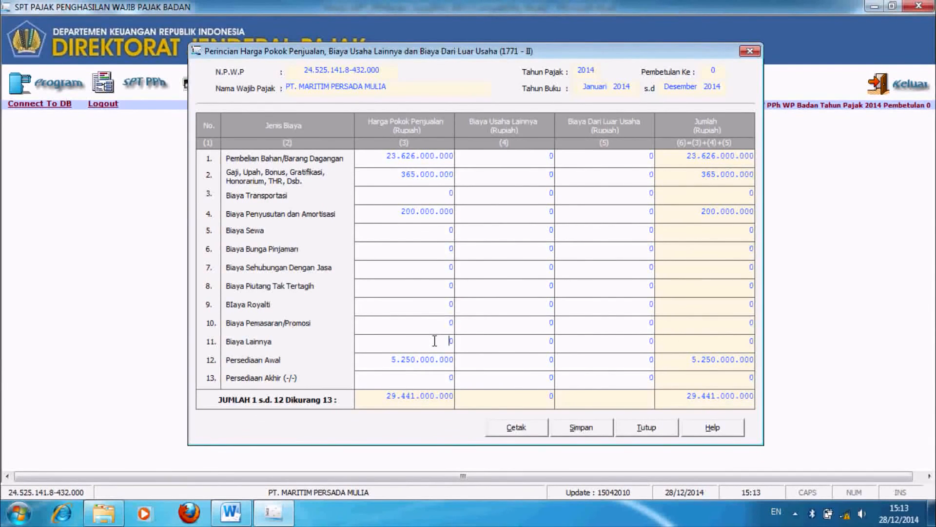
pyautogui.write('150')
pyautogui.write('000000')
pyautogui.click(448, 374)
pyautogui.write('849000000')
pyautogui.click(515, 375)
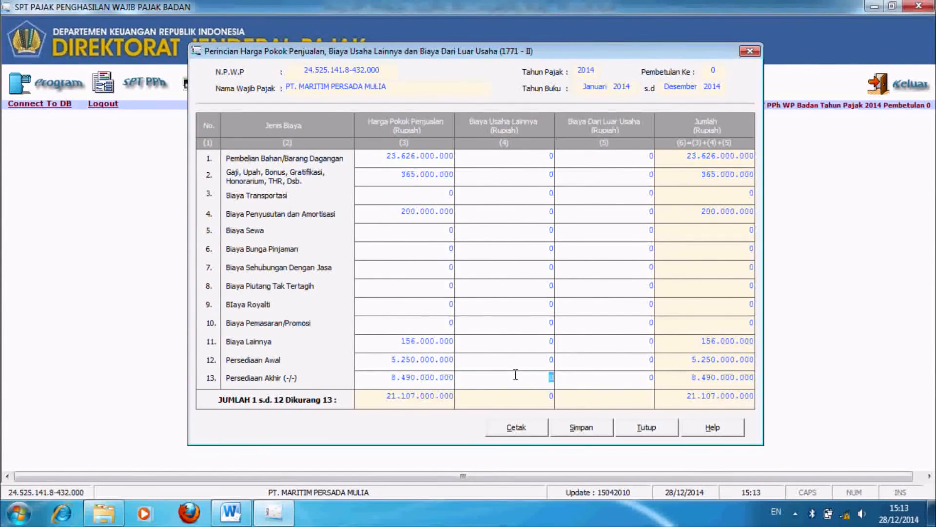
# Step: Enter 550.500.000 wages under Biaya Usaha Lainnya
pyautogui.click(537, 161)
pyautogui.click(543, 178)
pyautogui.write('555500000')
pyautogui.press('Tab')
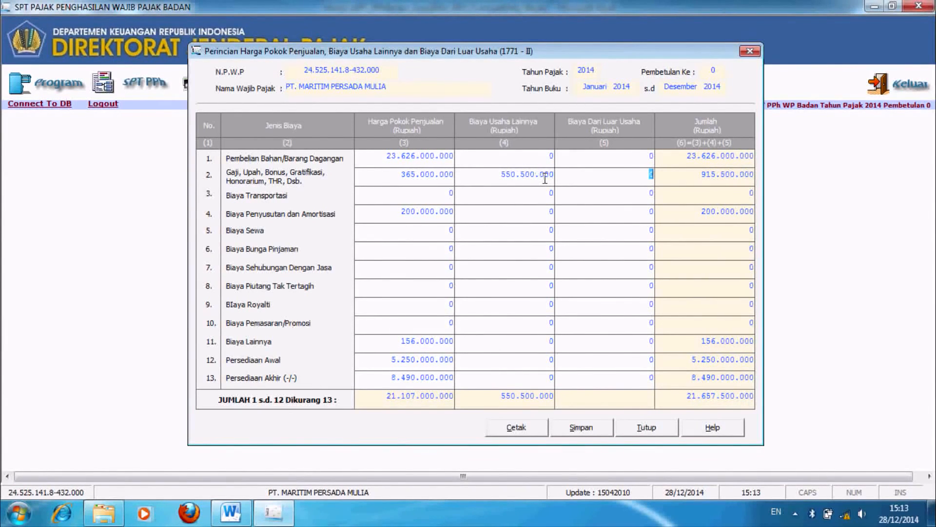
pyautogui.click(548, 191)
# Step: Save Formulir 1771-II despite the depreciation mismatch warning and close it
pyautogui.click(795, 513)
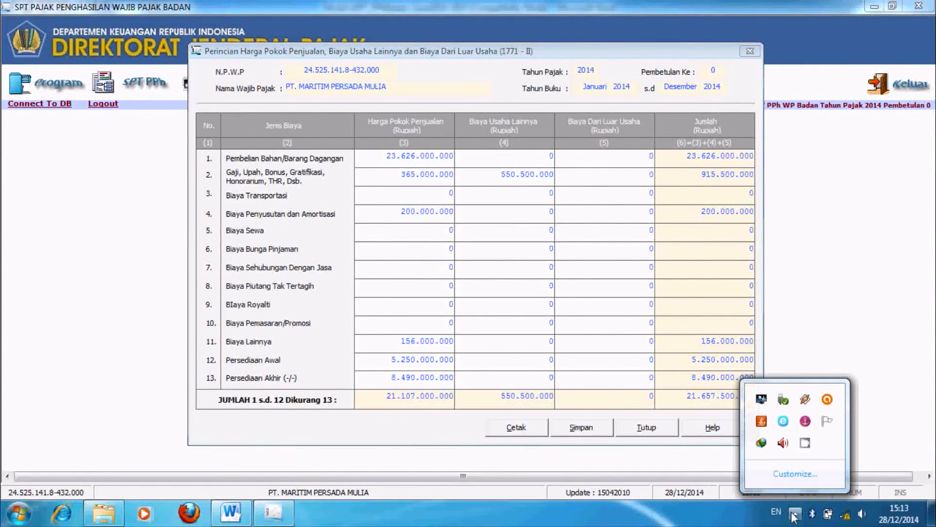
pyautogui.click(805, 444)
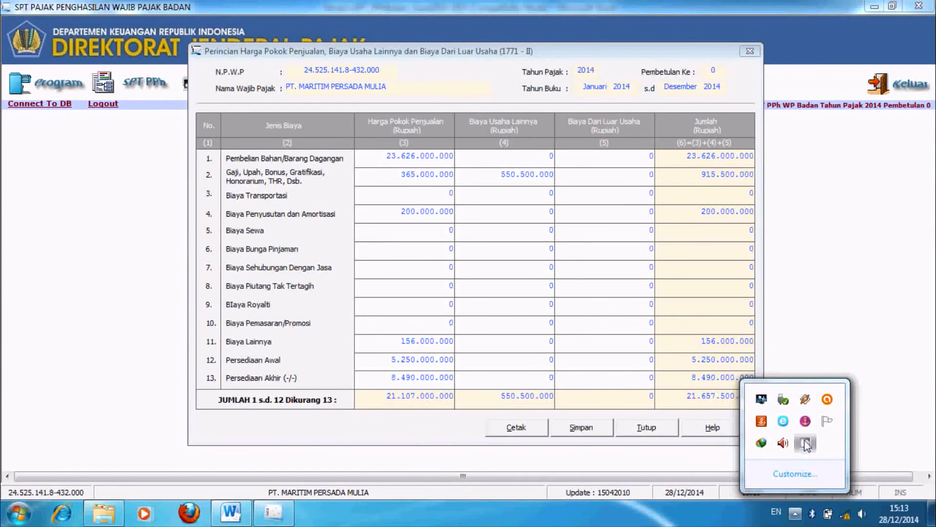
pyautogui.click(171, 181)
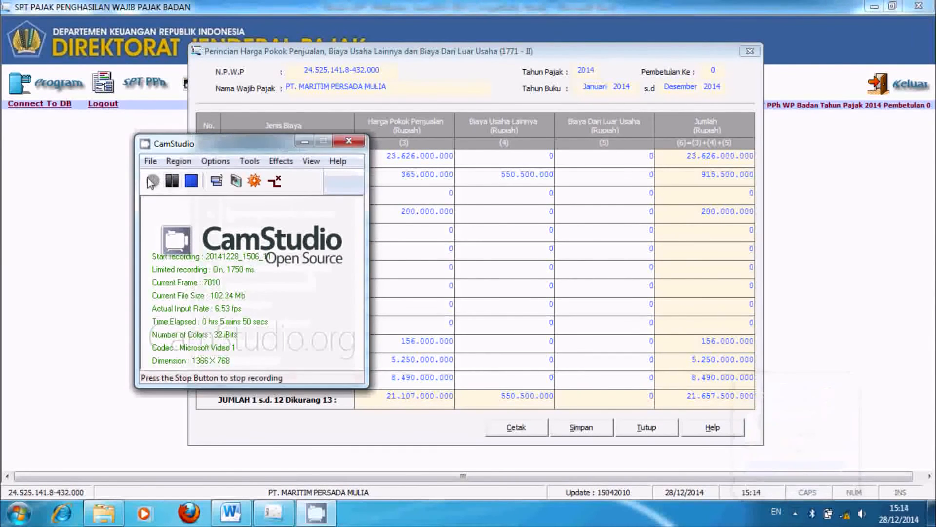
pyautogui.click(303, 142)
pyautogui.click(635, 176)
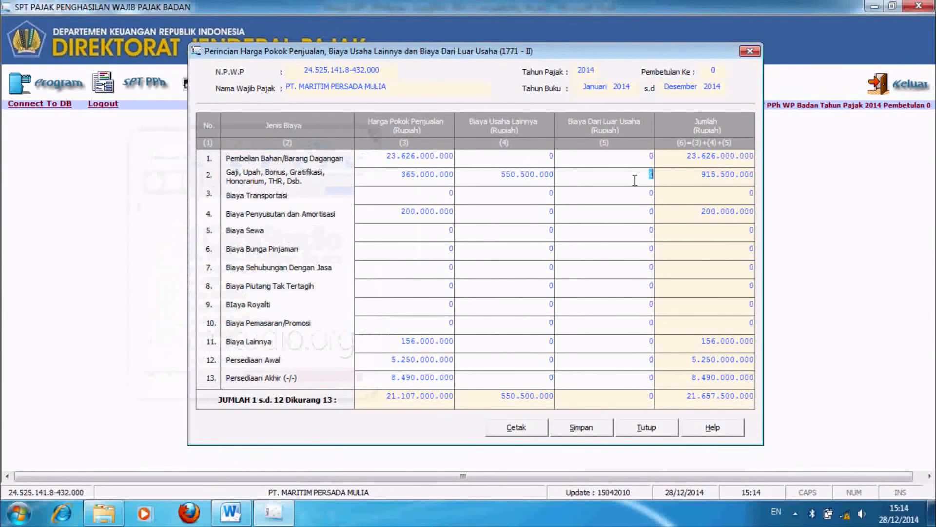
pyautogui.click(573, 434)
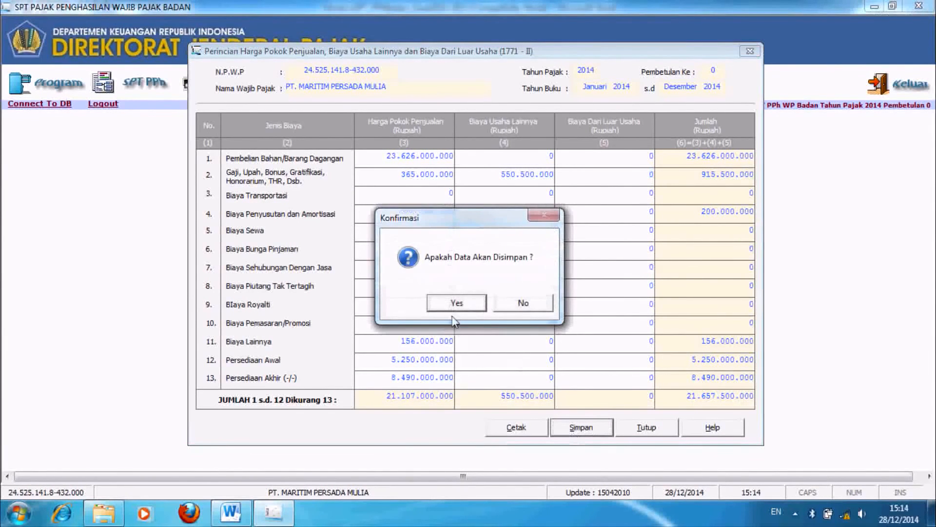
pyautogui.click(450, 305)
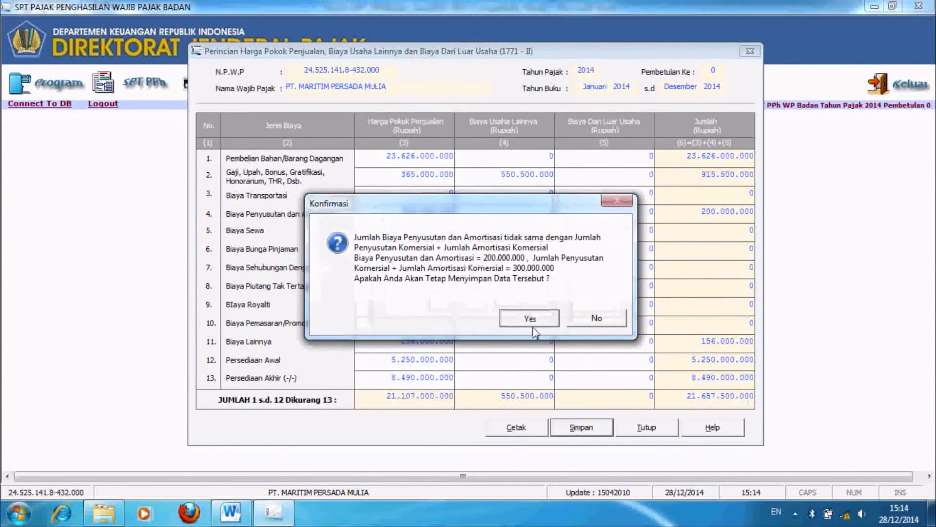
pyautogui.click(533, 319)
pyautogui.click(510, 303)
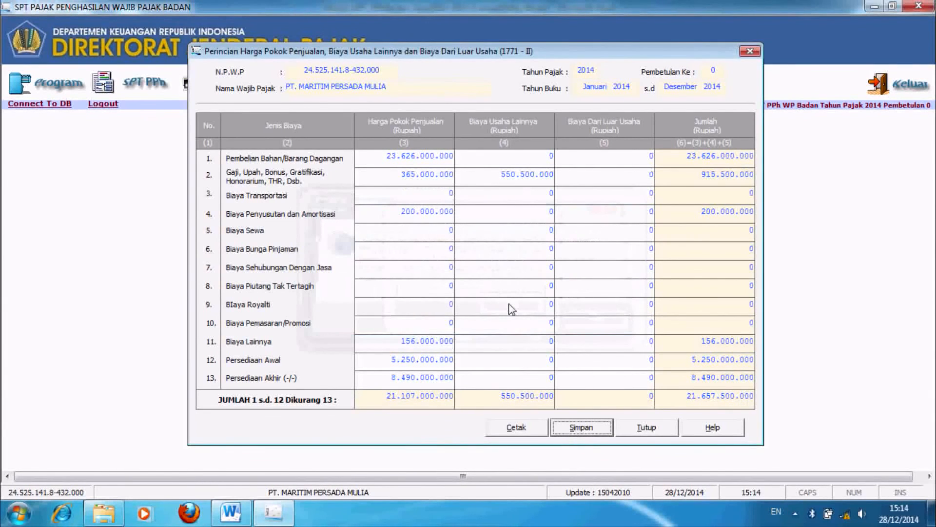
pyautogui.click(646, 429)
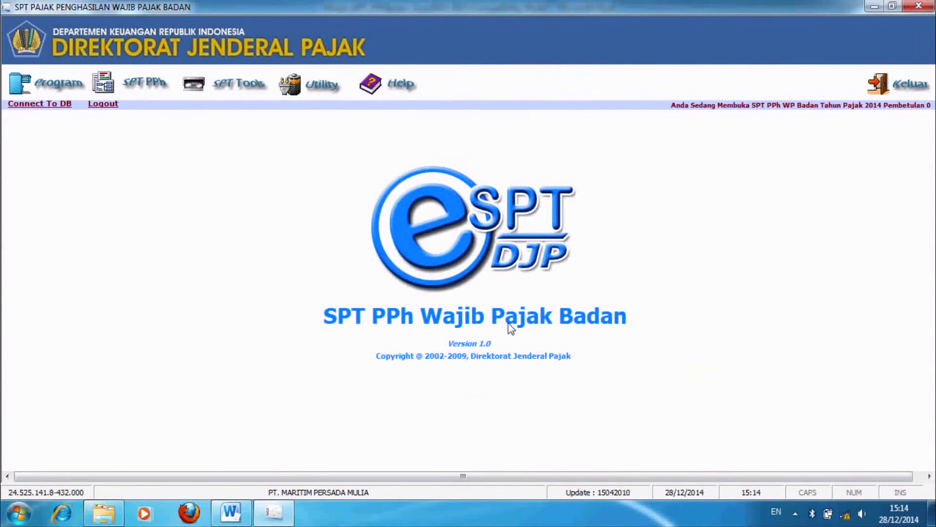
# Step: Open Formulir 1771-I Penghitungan Penghasilan Neto Fiskal from the Lampiran menu
pyautogui.click(138, 85)
pyautogui.moveTo(190, 126)
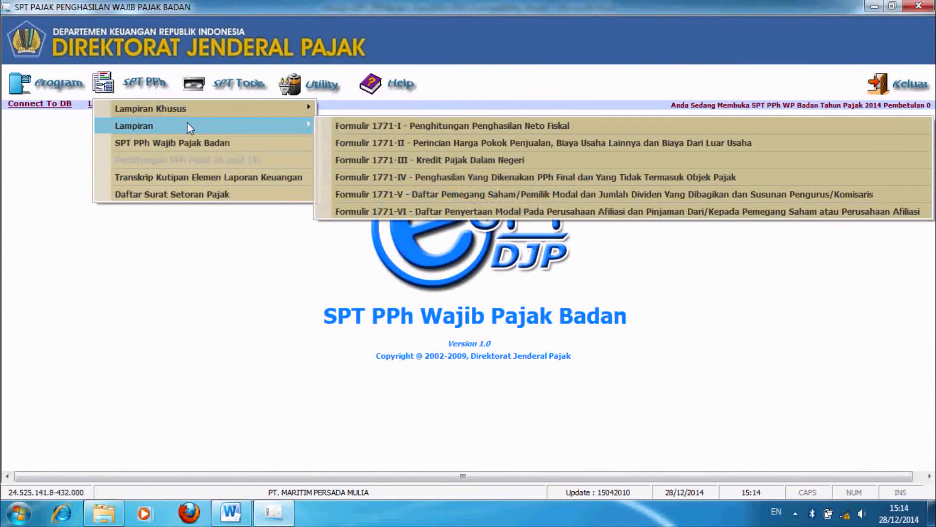
pyautogui.click(411, 123)
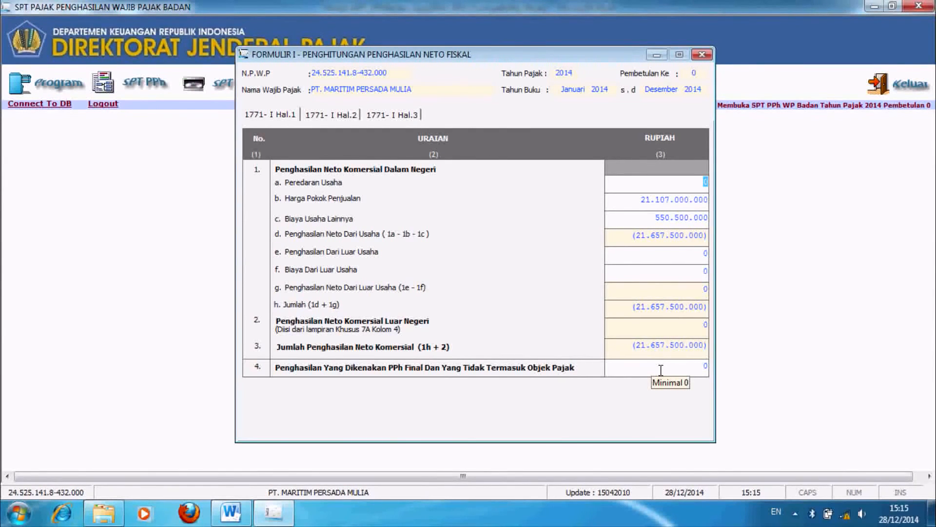
# Step: Enter business revenue 23.835.000.000, other operating expenses 1.696.000.000 and non-operating income 76.000.000
pyautogui.write('23.')
pyautogui.write('835.0')
pyautogui.write('00.000')
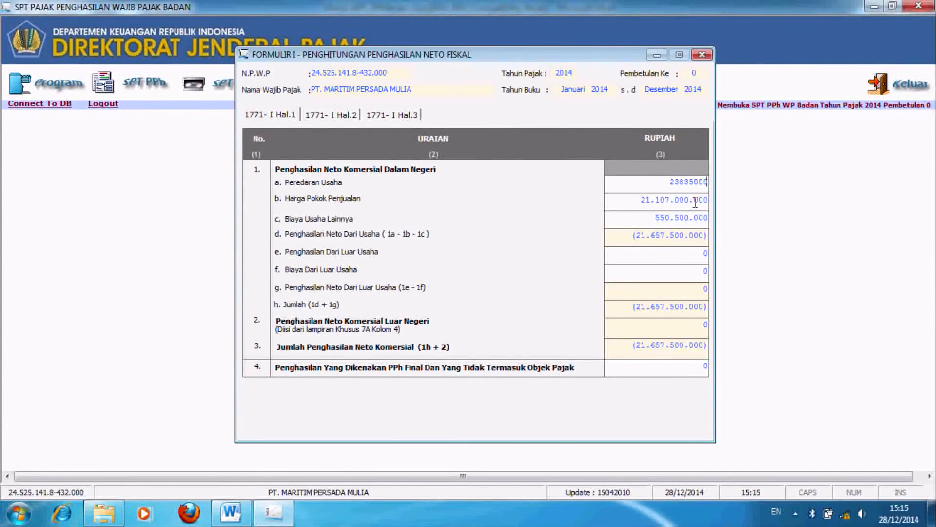
pyautogui.press('Tab')
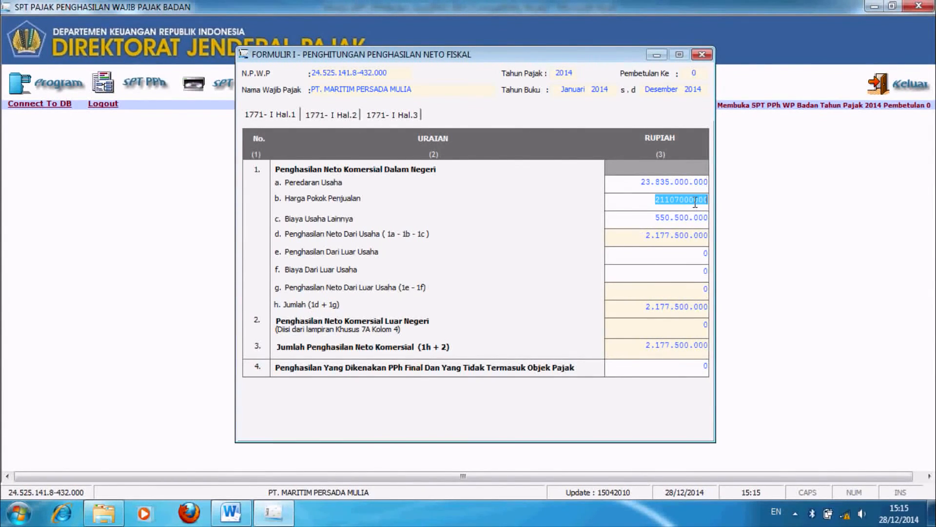
pyautogui.press('Tab')
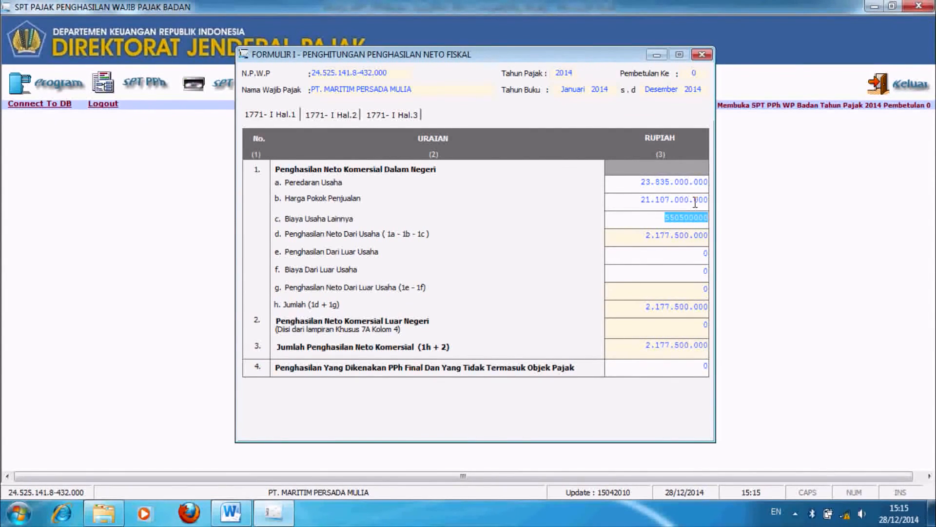
pyautogui.write('1.6')
pyautogui.write('96.')
pyautogui.write('000.000')
pyautogui.press('Tab')
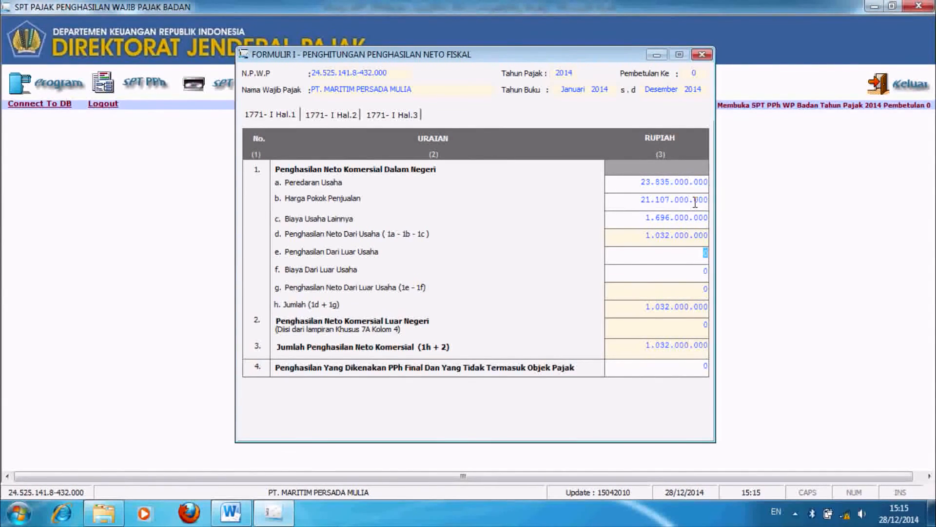
pyautogui.write('76.000.0')
pyautogui.write('0000')
pyautogui.press('Tab')
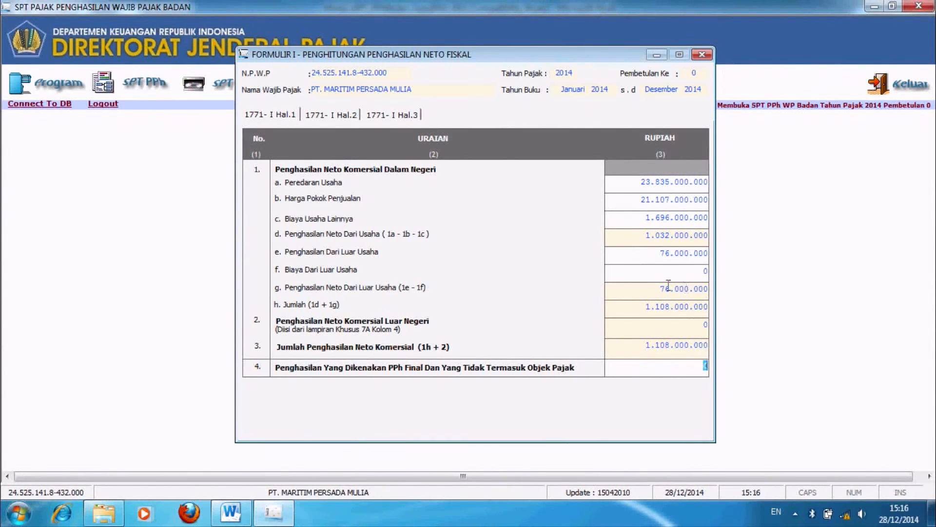
# Step: Set row e other income to 326.000.000, row f to 300.000.000, row 4 to 76.000.000
pyautogui.click(707, 255)
pyautogui.doubleClick(707, 255)
pyautogui.write('326000000')
pyautogui.press('Tab')
pyautogui.click(708, 272)
pyautogui.write('300.000.000')
pyautogui.press('Tab')
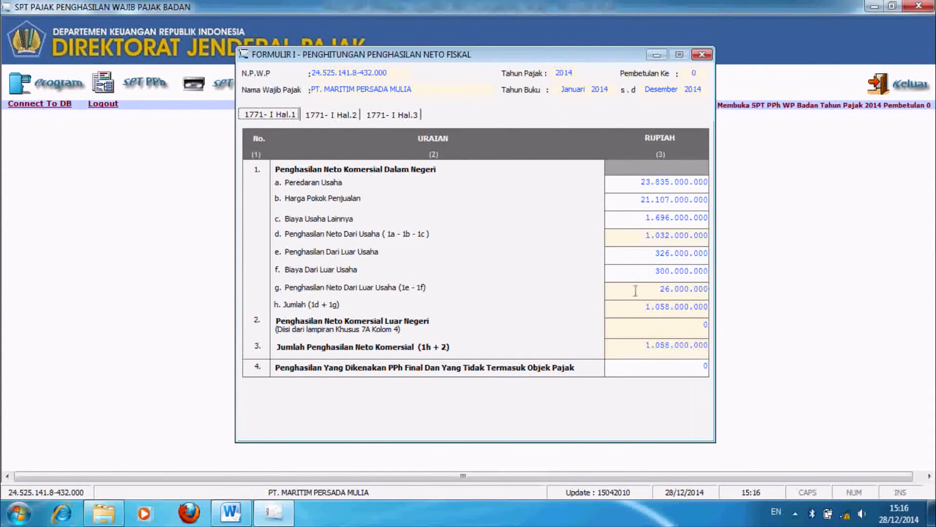
pyautogui.click(677, 366)
pyautogui.write('76000000')
pyautogui.press('Return')
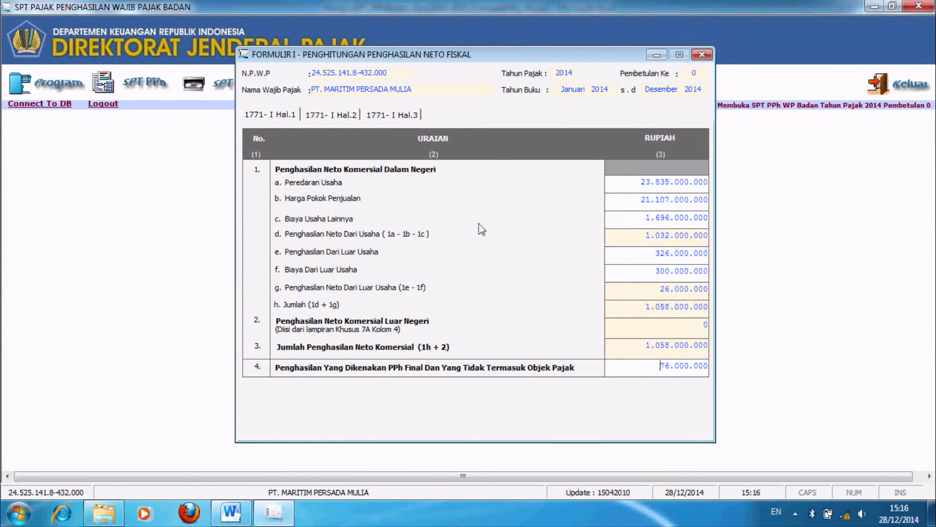
pyautogui.click(343, 117)
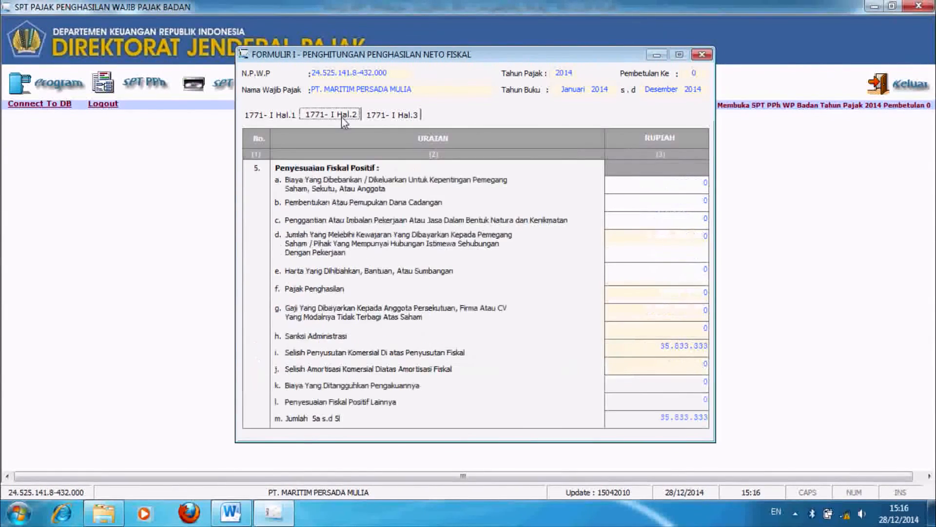
pyautogui.click(691, 198)
pyautogui.click(690, 218)
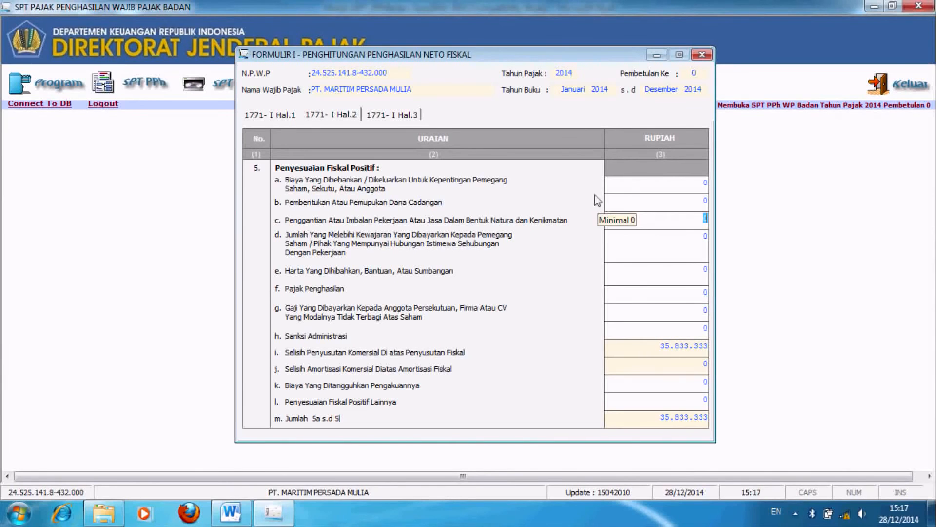
pyautogui.click(659, 345)
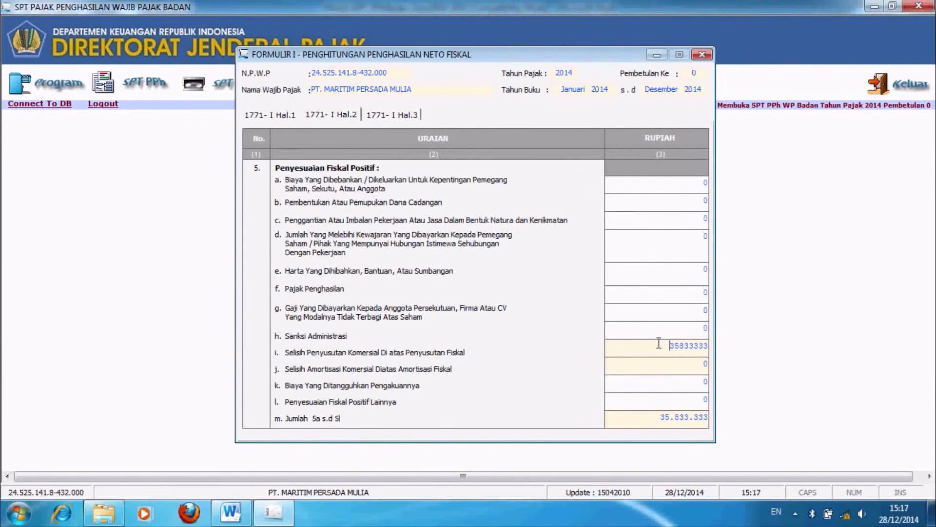
# Step: Save Formulir I with fiscal net income 1.017.833.333 on page 3 and close it
pyautogui.click(392, 116)
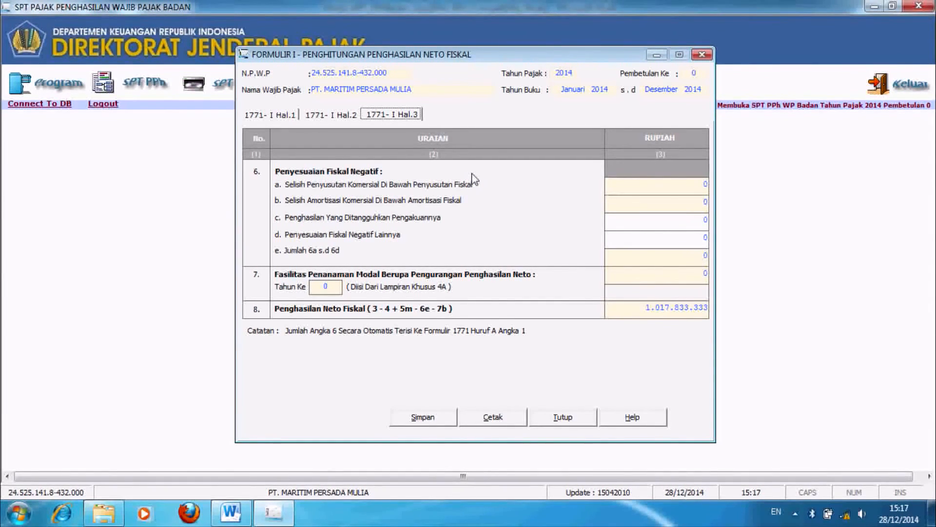
pyautogui.click(421, 418)
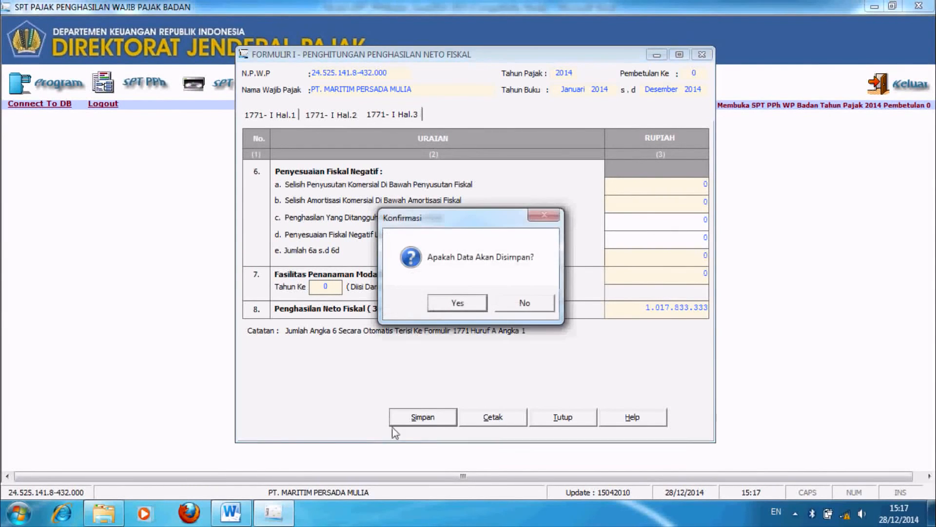
pyautogui.click(450, 308)
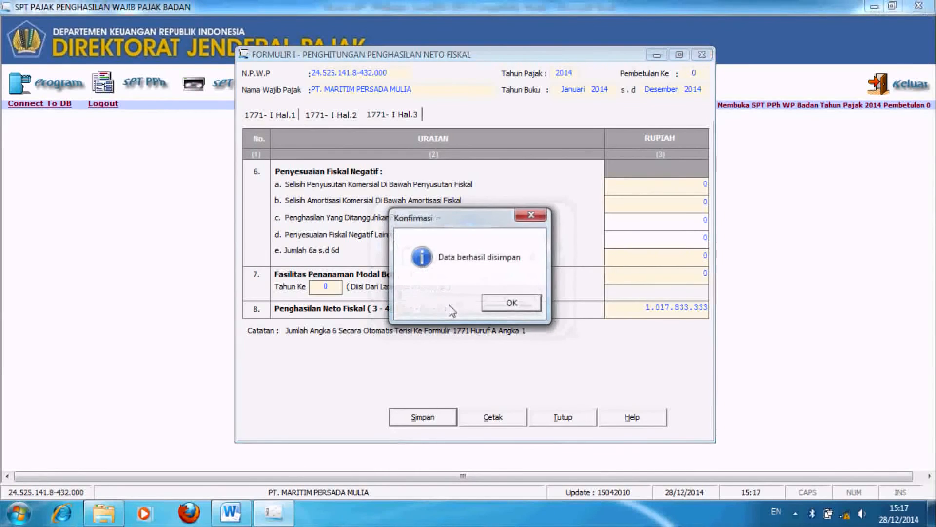
pyautogui.click(528, 307)
pyautogui.click(563, 418)
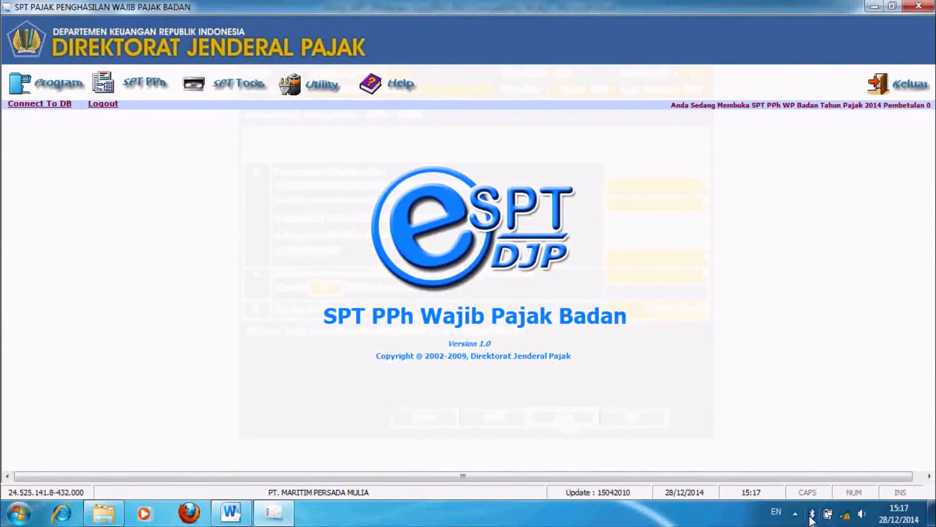
# Step: In the annual SPT PPh WP Badan form, enter the tax consultant office's name and NPWP
pyautogui.click(138, 91)
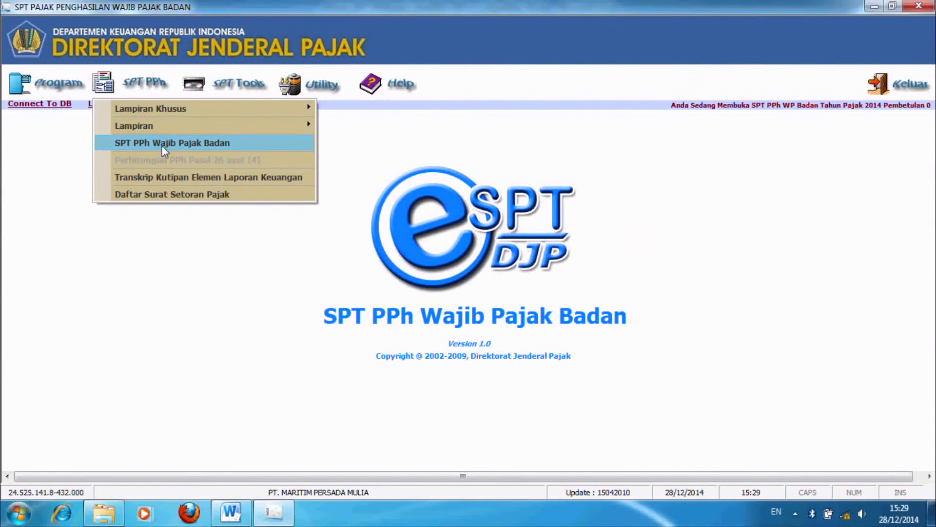
pyautogui.click(162, 146)
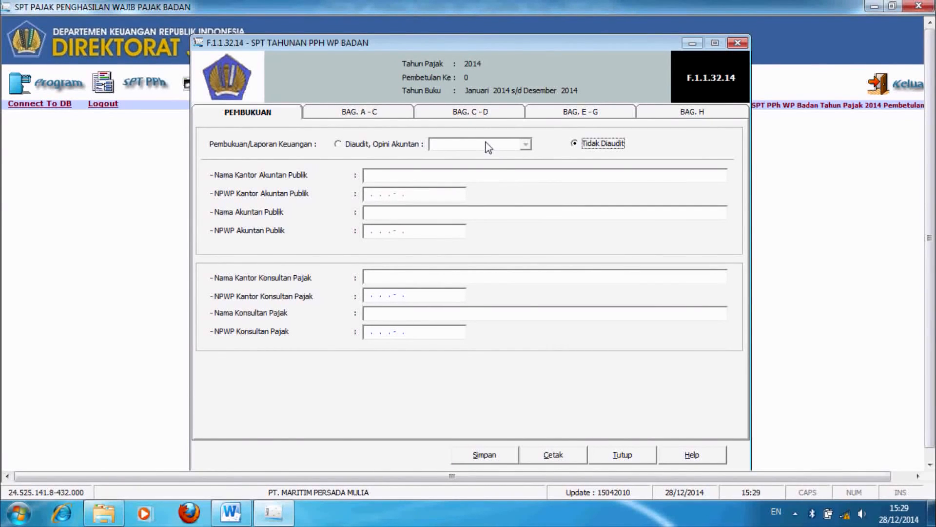
pyautogui.click(409, 276)
pyautogui.press('capslock')
pyautogui.write('KKP MARZUKI')
pyautogui.press('Tab')
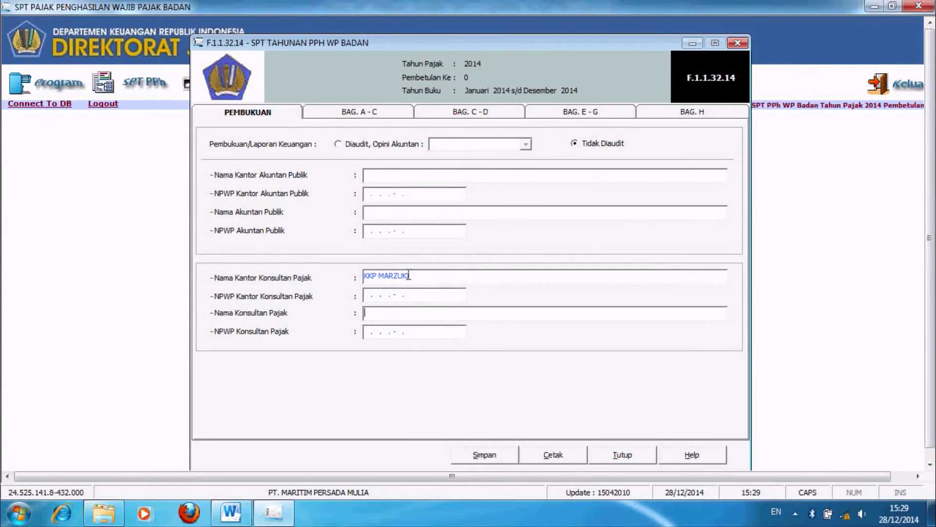
pyautogui.click(373, 291)
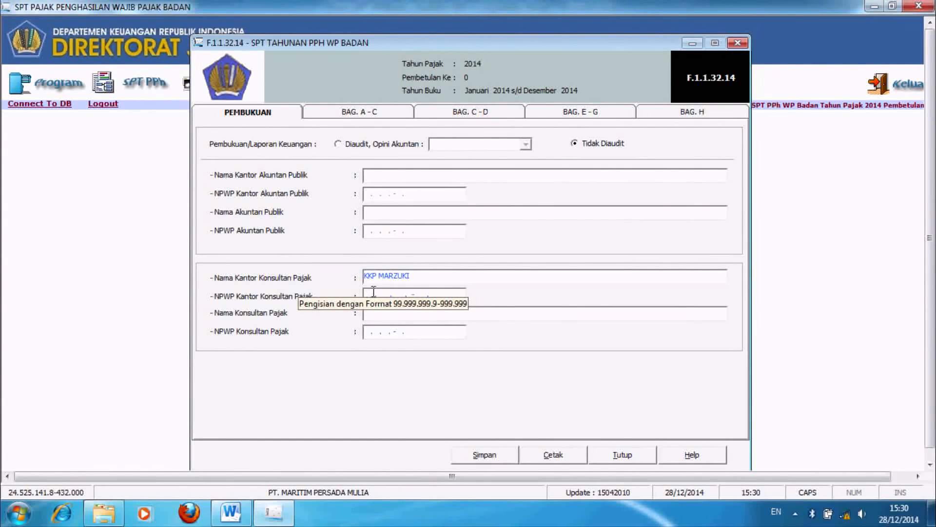
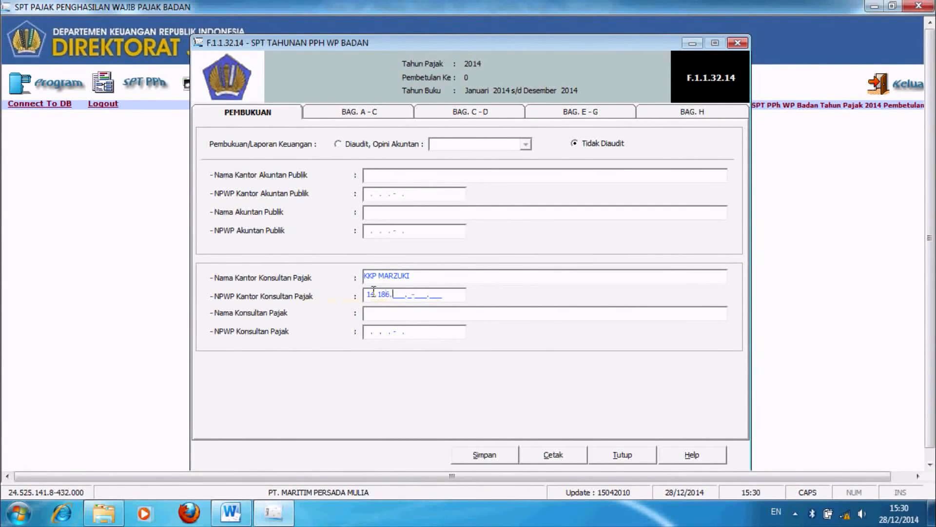
pyautogui.press('Tab')
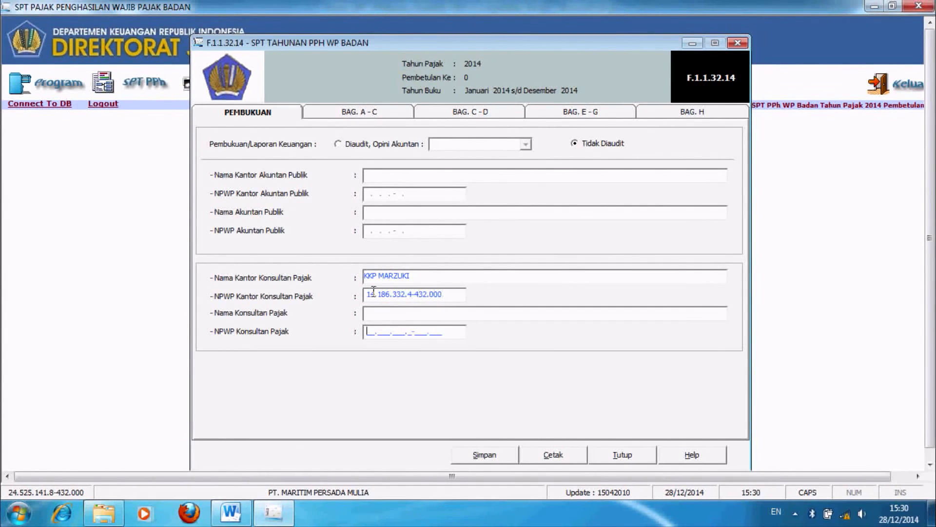
# Step: Enter the tax consultant's name and NPWP, then view section A–C
pyautogui.click(374, 315)
pyautogui.write('MARZUKI,SE, BKP')
pyautogui.click(368, 332)
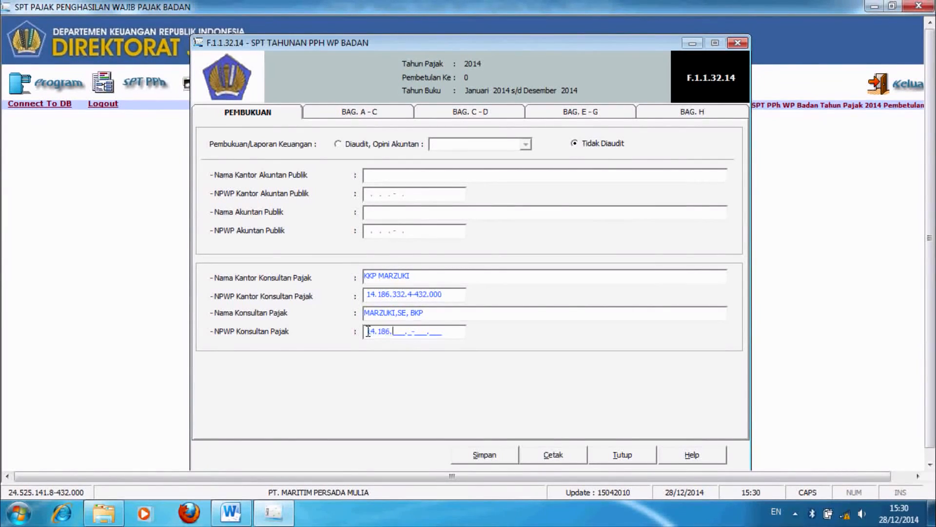
pyautogui.click(380, 116)
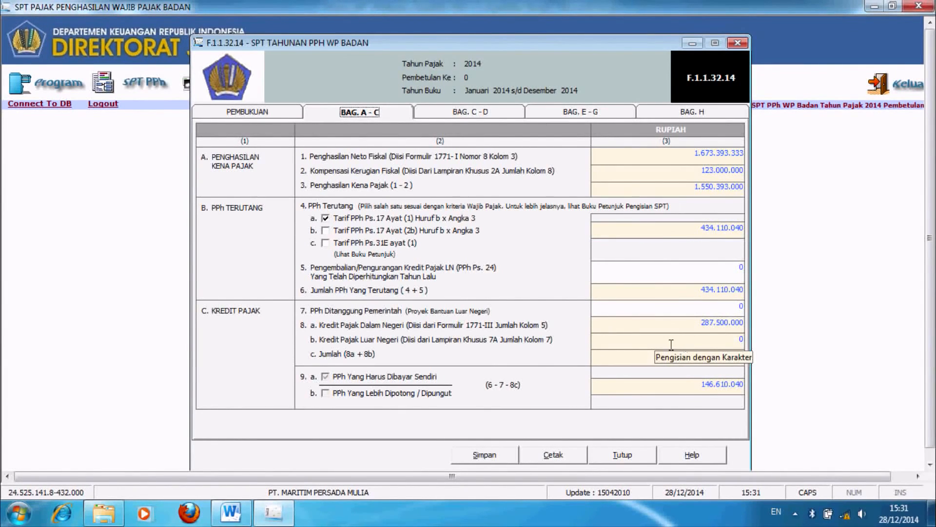
# Step: Enter 50.000.000 for 10a monthly PPh Ps. 25, lowering 11a underpaid tax to 96.610.040
pyautogui.click(486, 112)
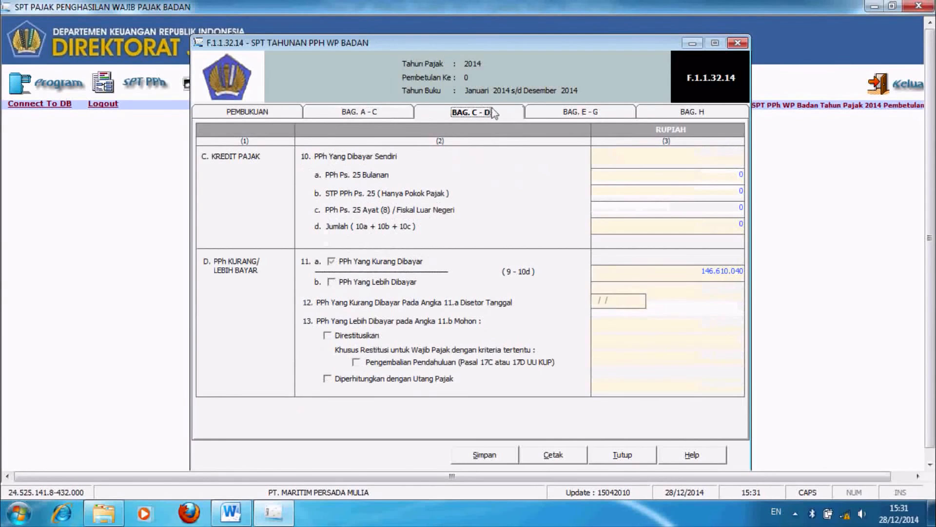
pyautogui.click(718, 178)
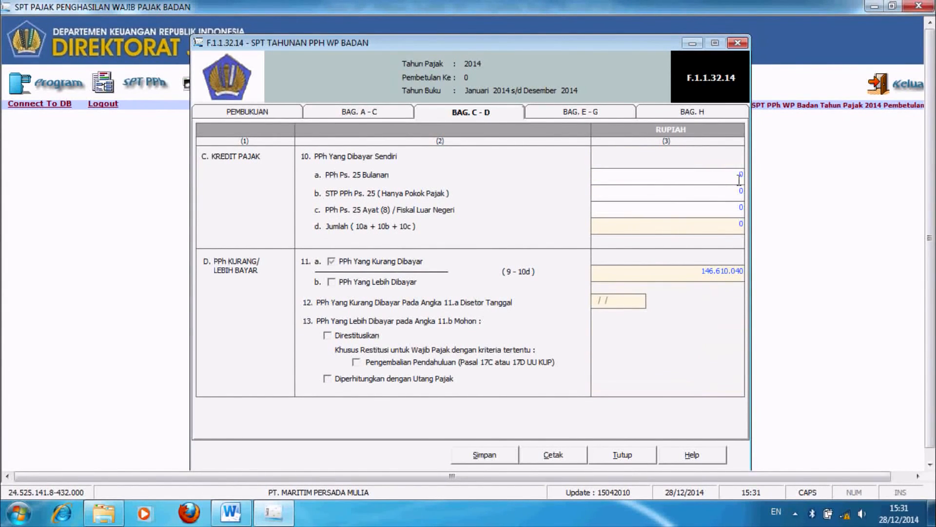
pyautogui.write('50.000.000')
pyautogui.press('Tab')
pyautogui.click(694, 279)
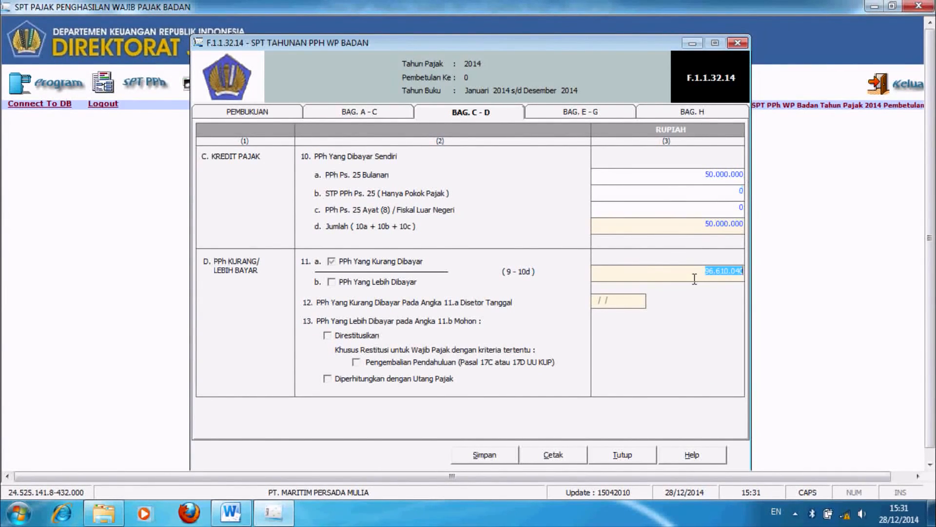
pyautogui.click(694, 279)
pyautogui.click(540, 112)
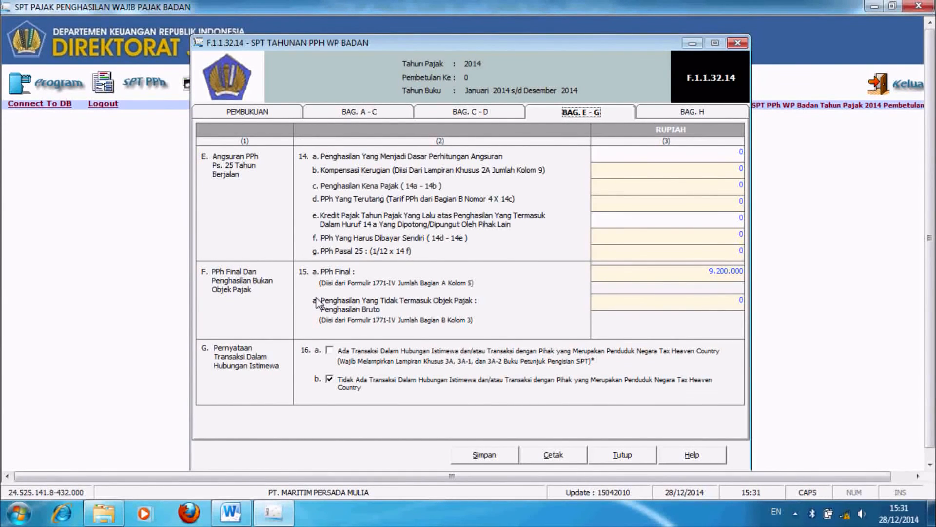
# Step: Check the 15a PPh Final amount, then open section H to view attachments, signer and report date
pyautogui.click(632, 277)
pyautogui.click(732, 110)
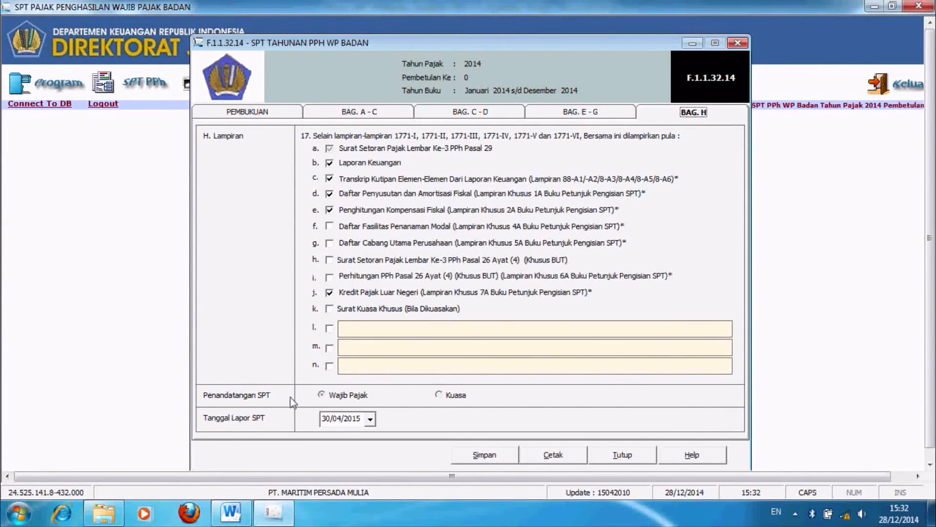
# Step: Confirm report date 30/04/2015, save the annual SPT, acknowledge the confirmation and close the form
pyautogui.click(323, 424)
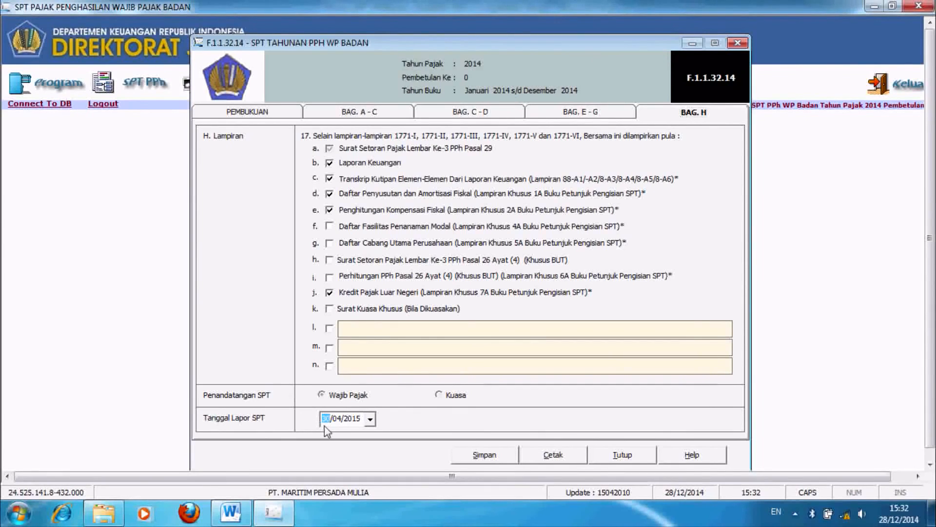
pyautogui.click(351, 427)
pyautogui.click(467, 459)
pyautogui.click(498, 306)
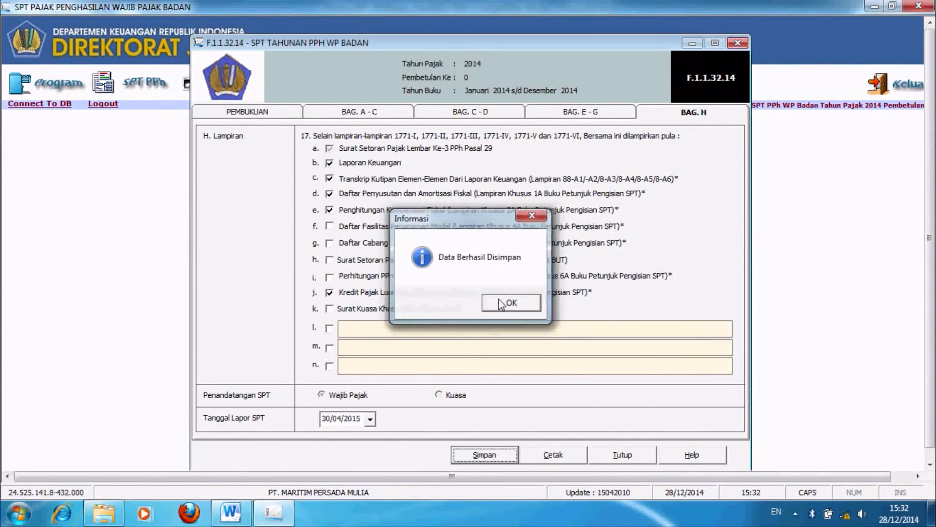
pyautogui.click(625, 455)
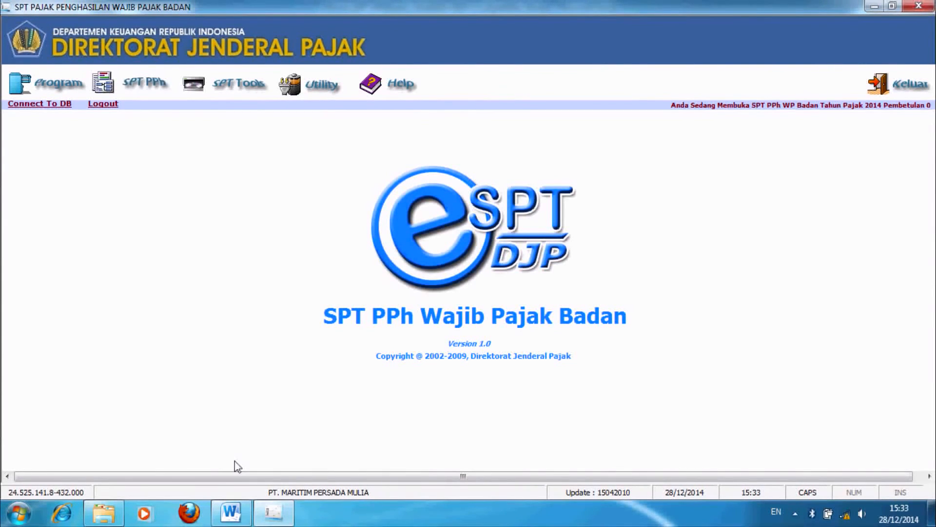
# Step: From the Daftar SSP list, start a new SSP entry prefilled with Kode MAP 411126
pyautogui.click(153, 87)
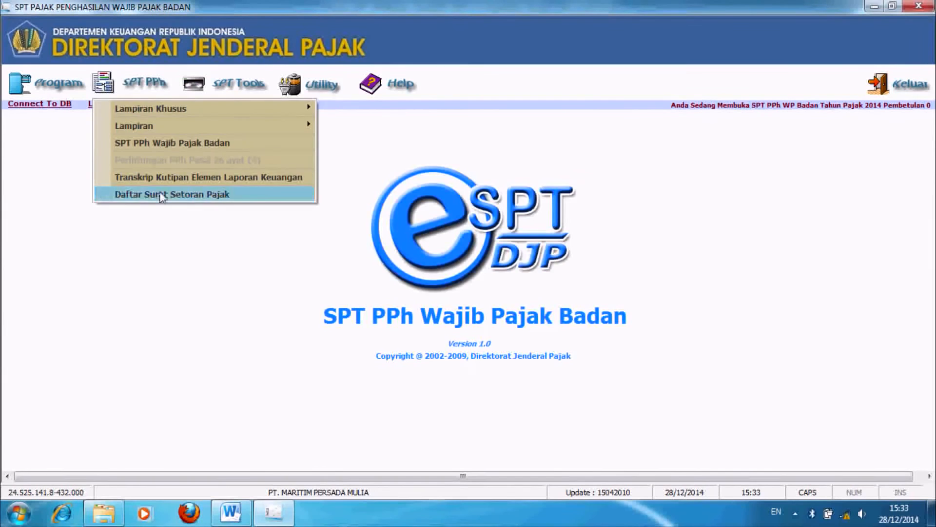
pyautogui.click(163, 195)
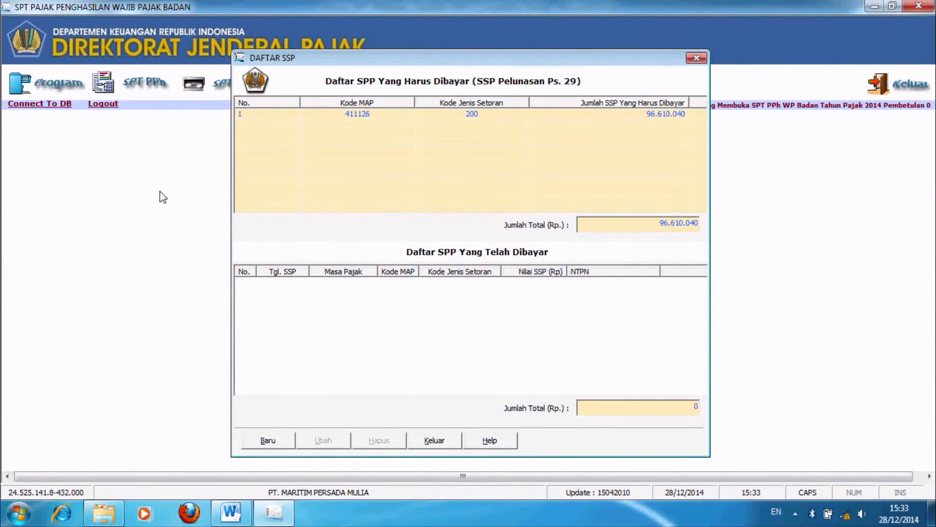
pyautogui.click(264, 445)
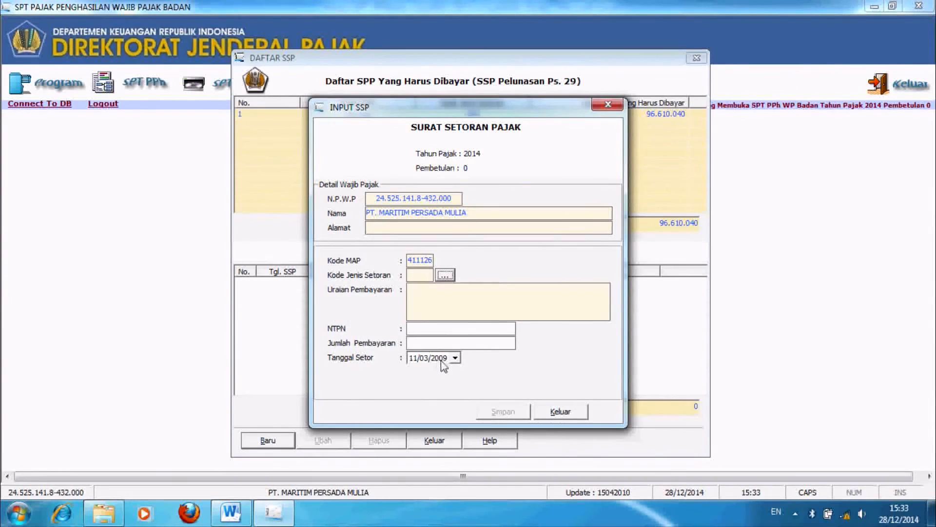
# Step: Set the SSP payment date and choose deposit code 300 for STP PPh Badan
pyautogui.click(455, 358)
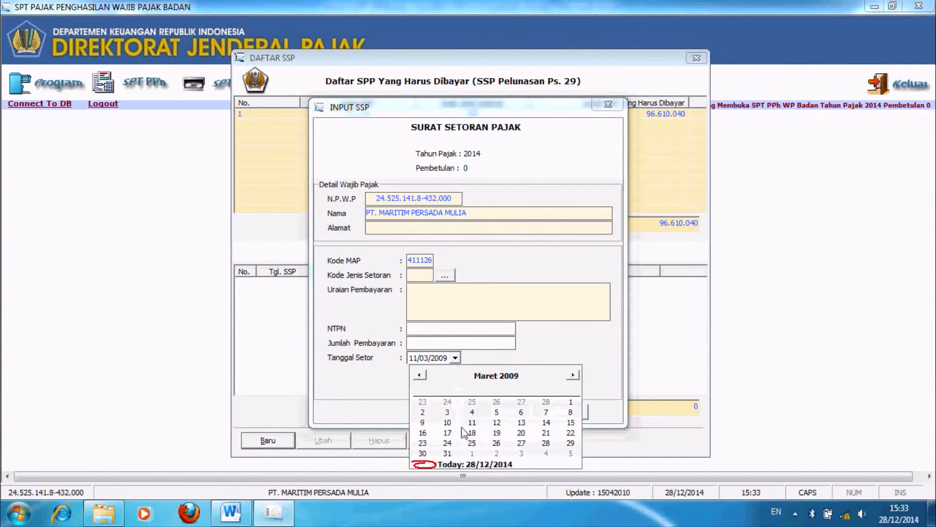
pyautogui.click(413, 358)
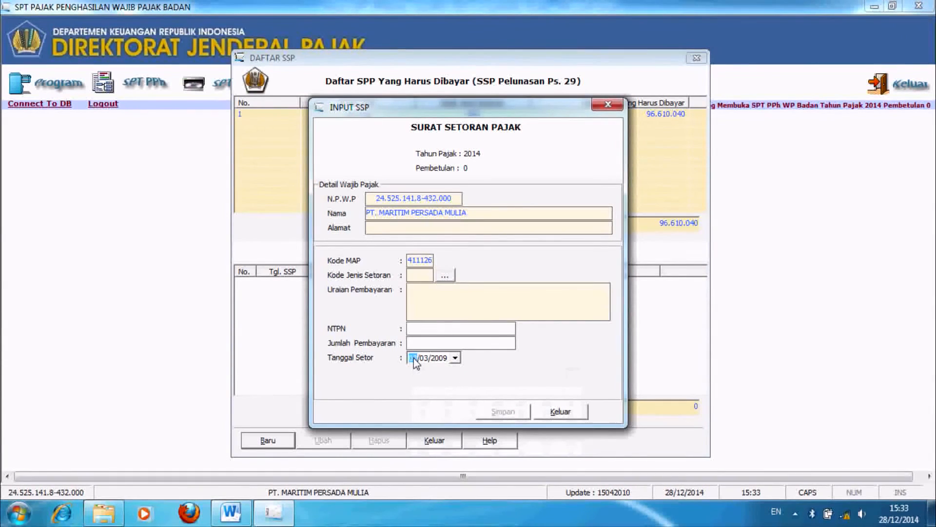
pyautogui.write('26/')
pyautogui.write('04')
pyautogui.click(417, 343)
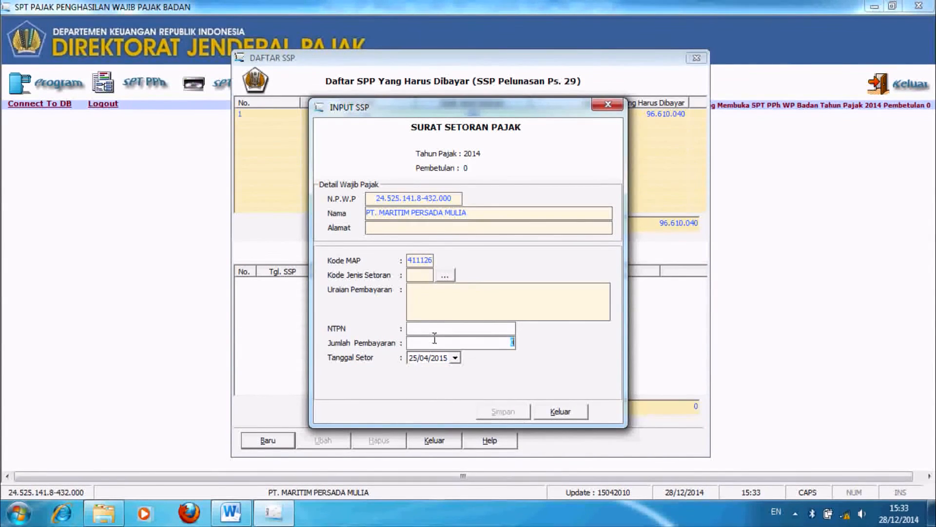
pyautogui.click(445, 275)
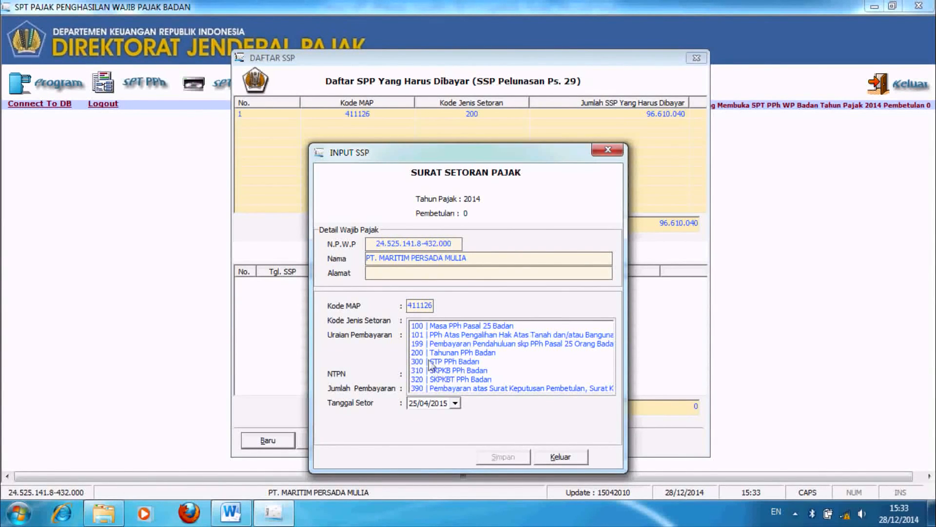
pyautogui.click(429, 362)
# Step: Enter the NTPN and amount 96610040, save the SSP record and close the entry form
pyautogui.click(429, 372)
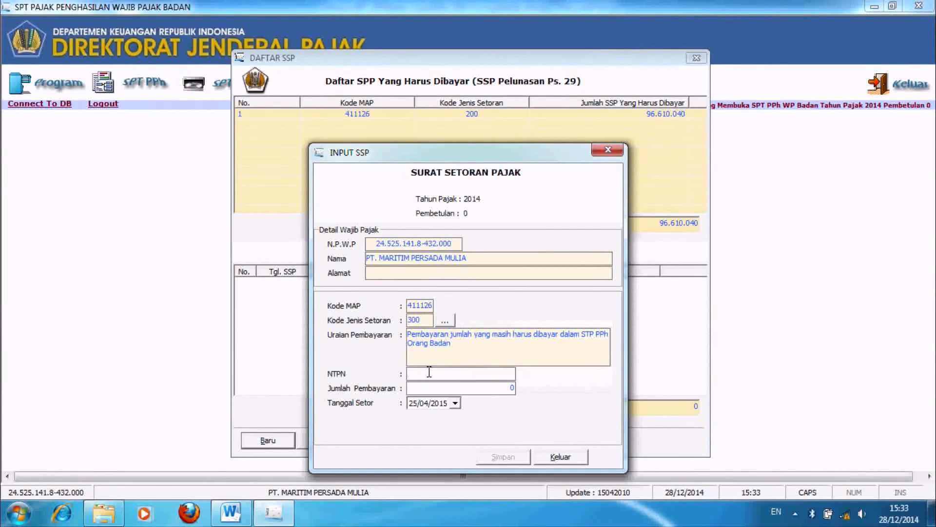
pyautogui.write('0000000000000')
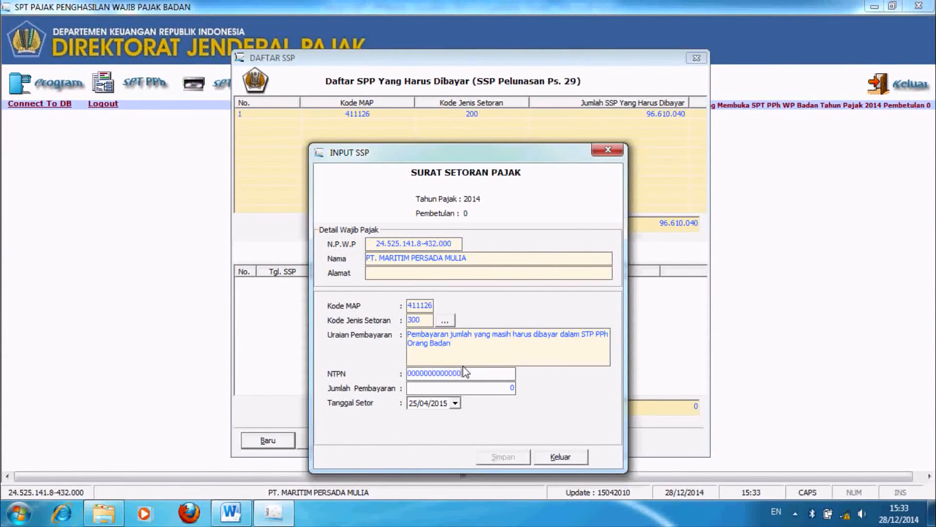
pyautogui.write('0')
pyautogui.press('Tab')
pyautogui.write('96610040')
pyautogui.click(497, 458)
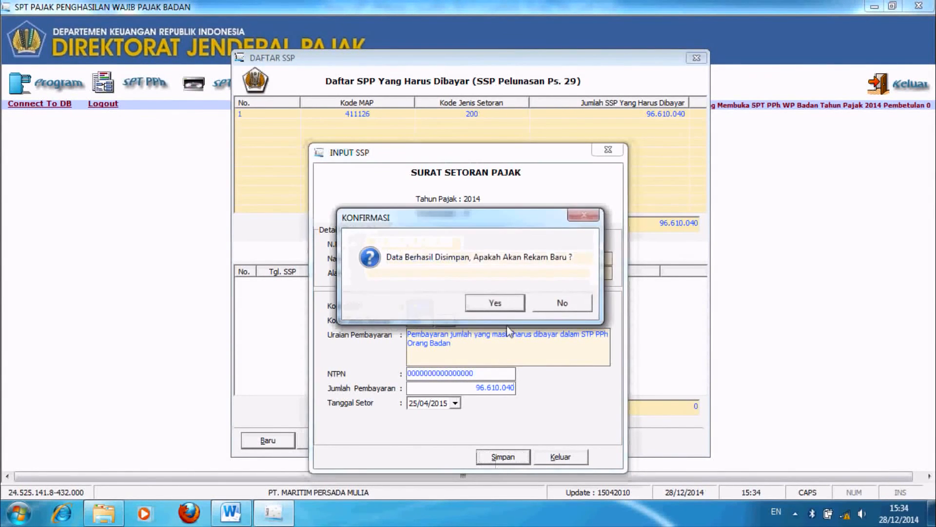
pyautogui.click(505, 304)
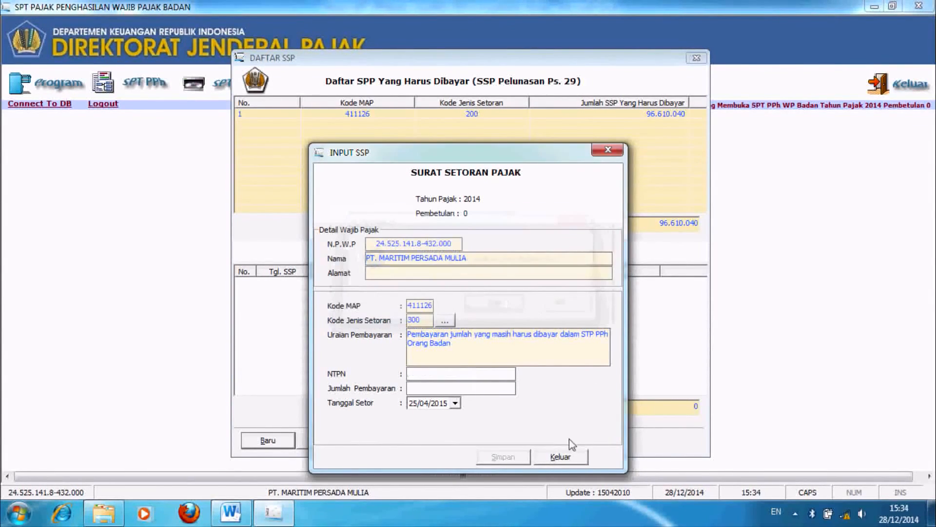
pyautogui.click(559, 456)
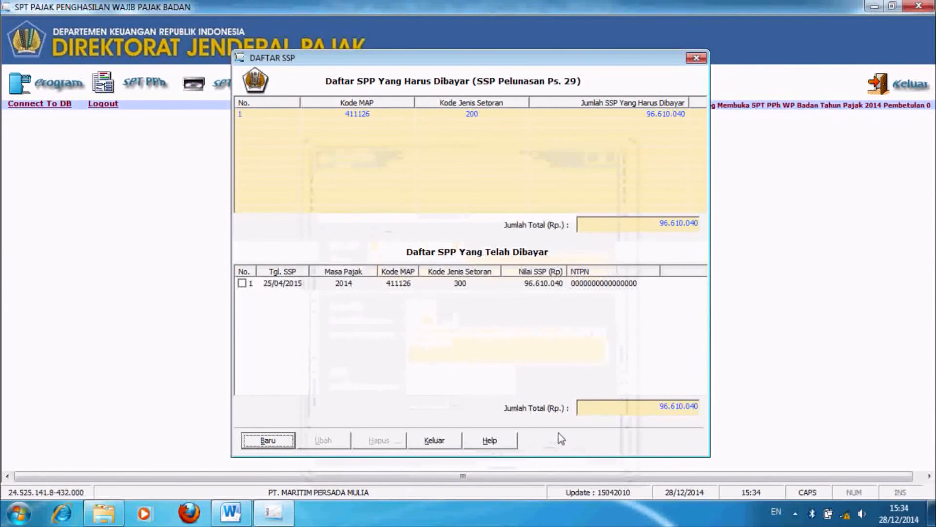
# Step: Reopen the SPT PPh Wajib Pajak Badan form, review section C–D, and print it to preview
pyautogui.click(435, 440)
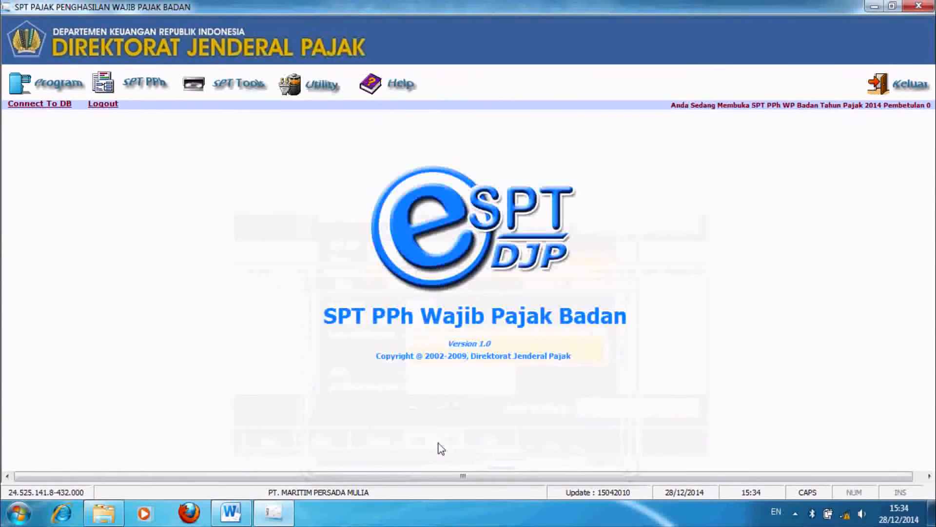
pyautogui.click(139, 88)
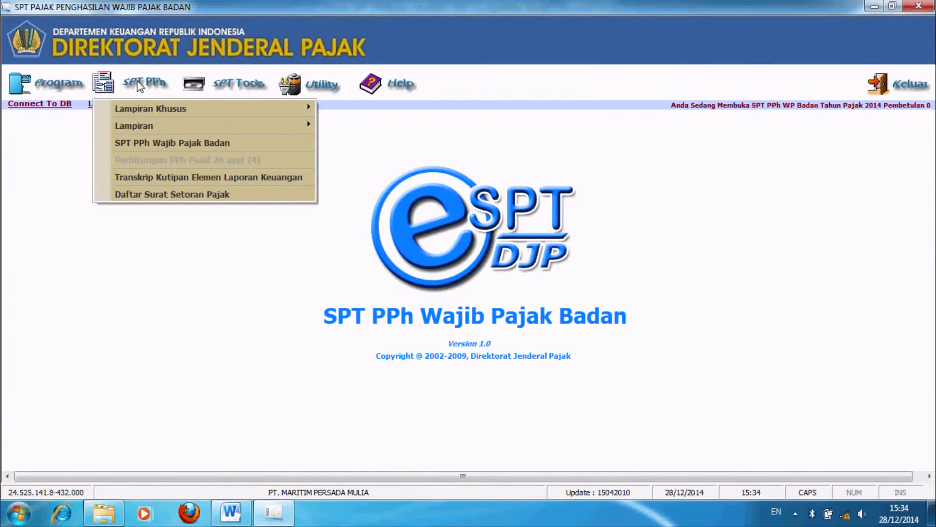
pyautogui.click(160, 143)
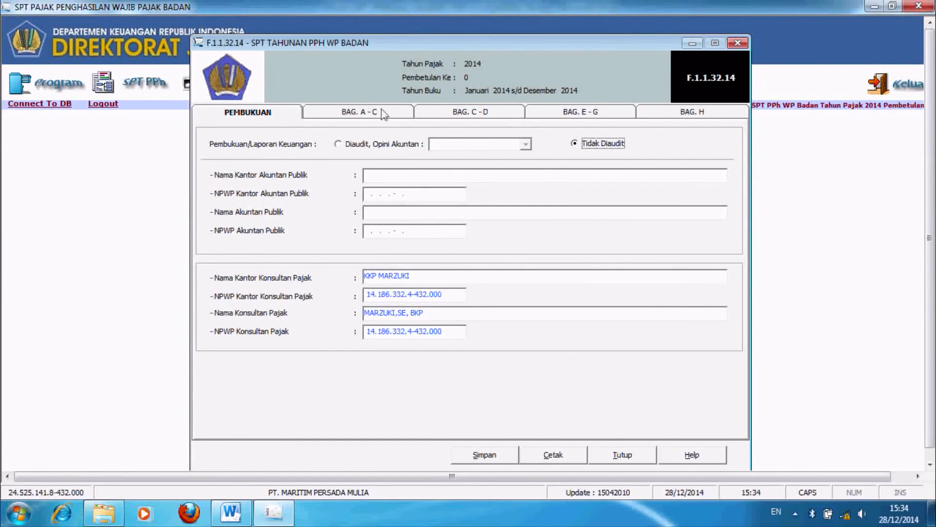
pyautogui.click(458, 113)
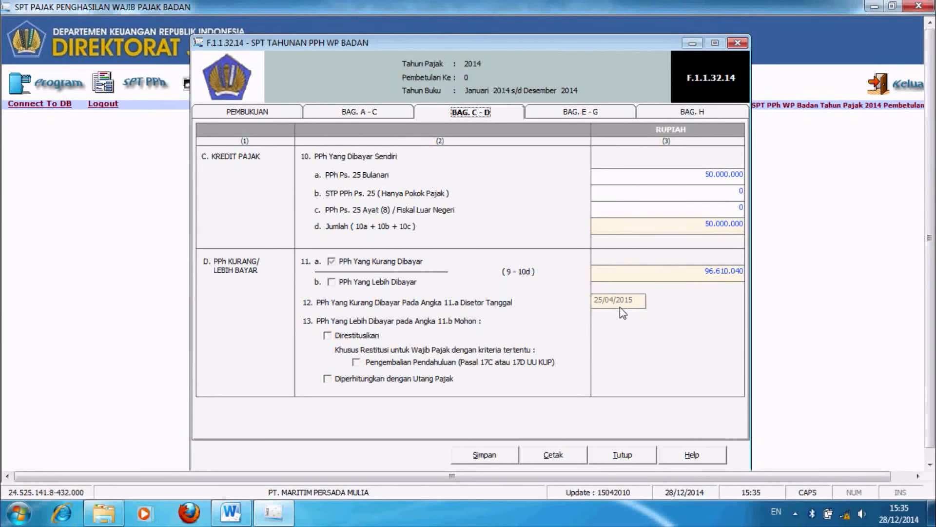
pyautogui.click(564, 459)
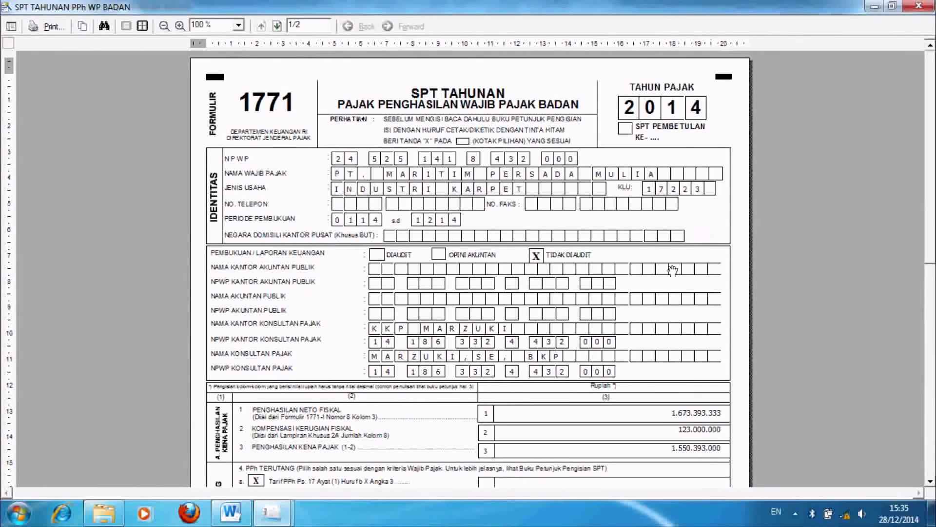
# Step: Scroll through page 1 of the preview, then go to page 2 and scroll to the declaration
pyautogui.scroll(-6, 672, 270)
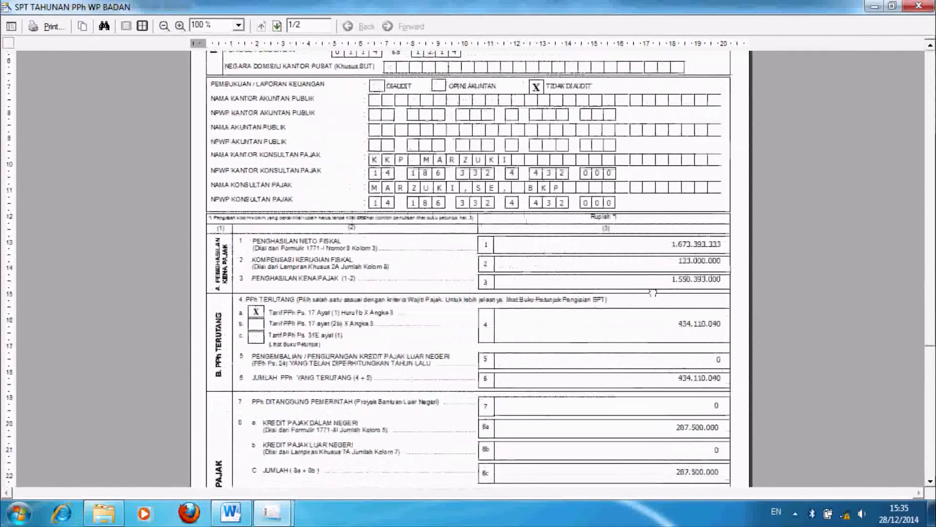
pyautogui.scroll(-3, 640, 253)
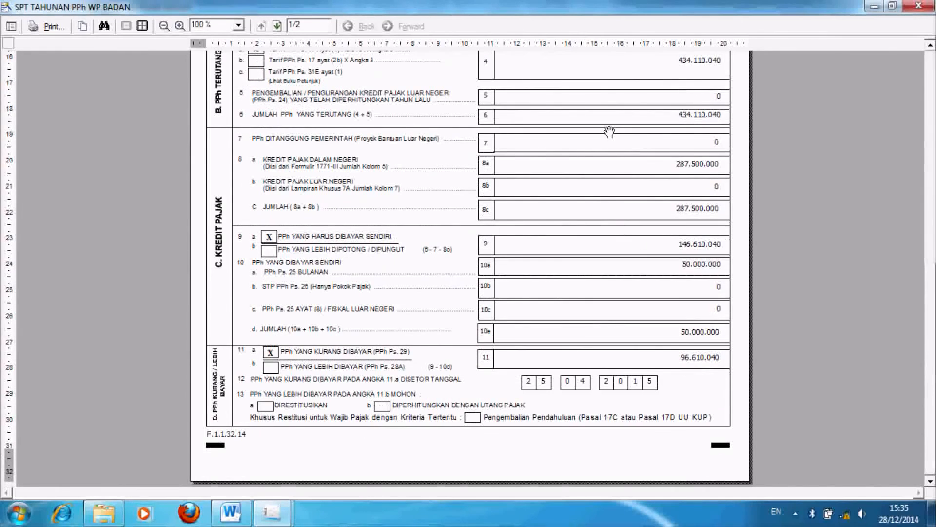
pyautogui.scroll(4, 608, 130)
pyautogui.scroll(5, 604, 200)
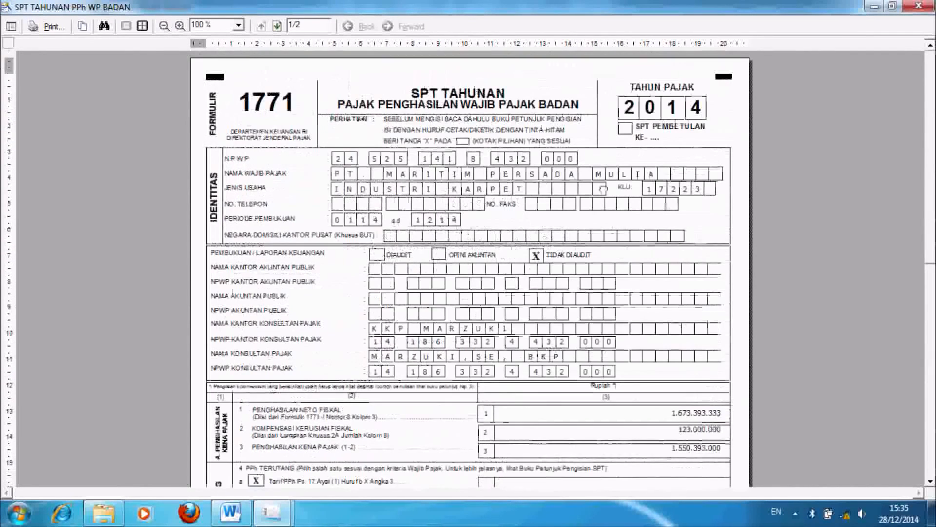
pyautogui.scroll(-9, 622, 276)
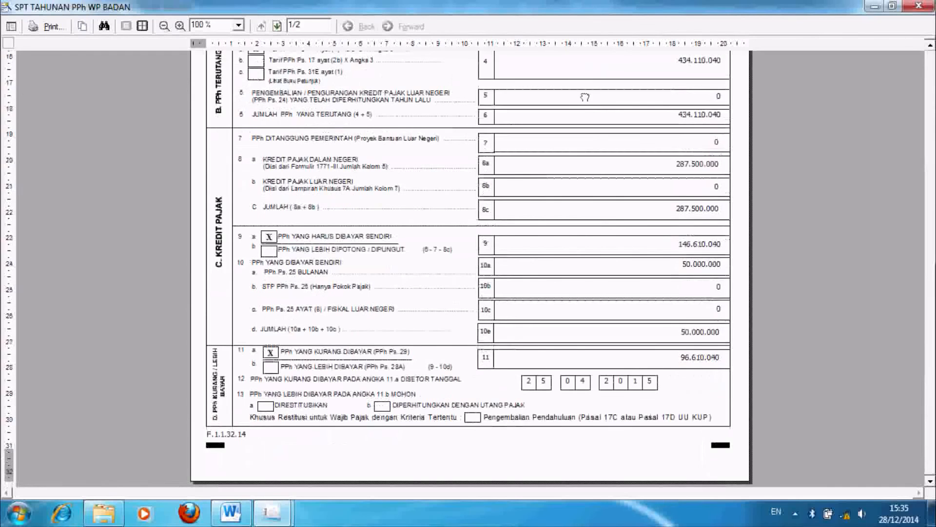
pyautogui.scroll(7, 622, 277)
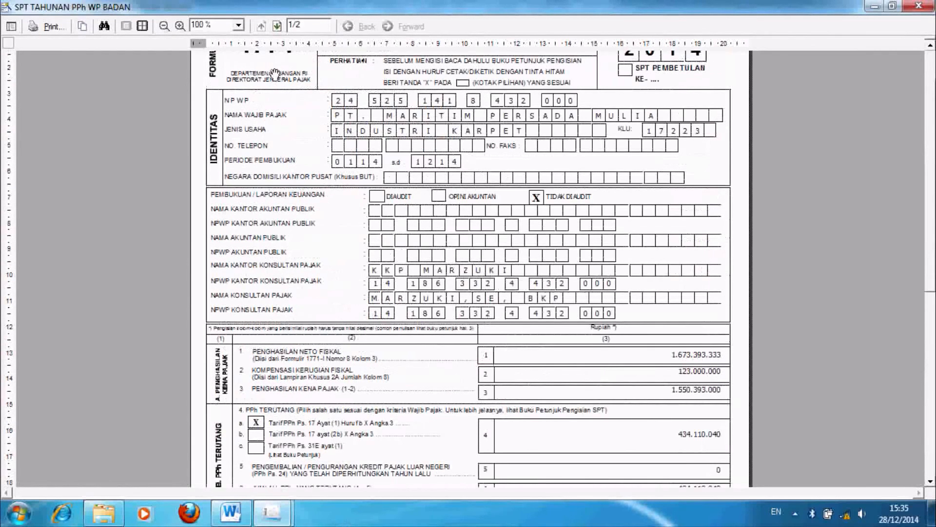
pyautogui.click(277, 26)
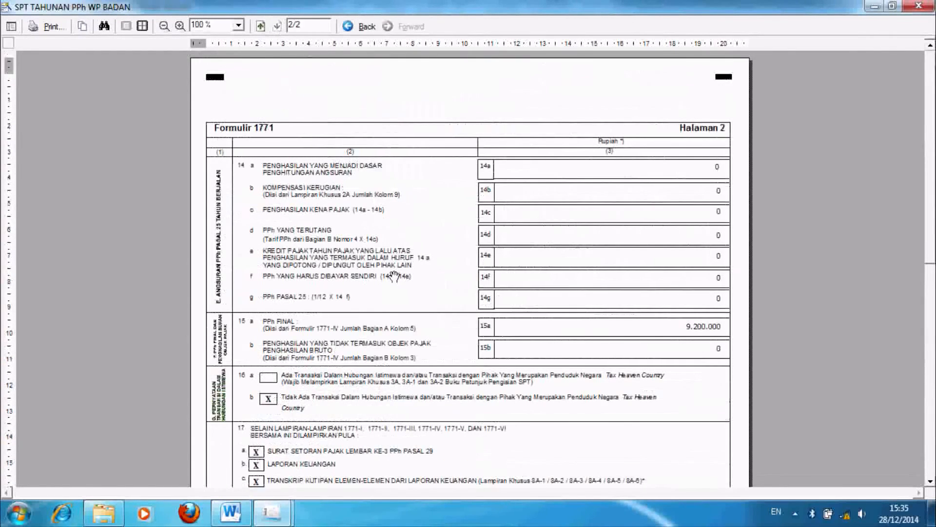
pyautogui.scroll(-3, 387, 271)
pyautogui.scroll(-3, 384, 264)
pyautogui.scroll(-3, 390, 224)
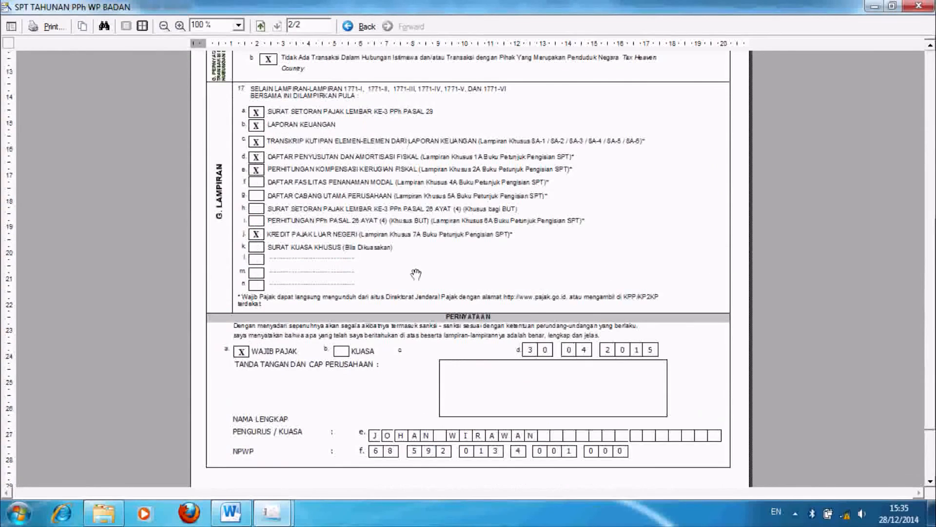
pyautogui.scroll(-1, 411, 249)
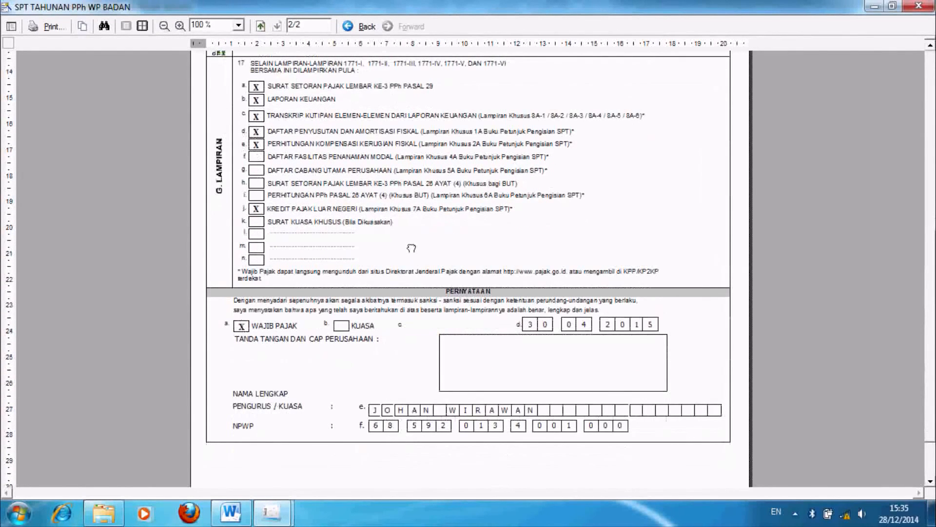